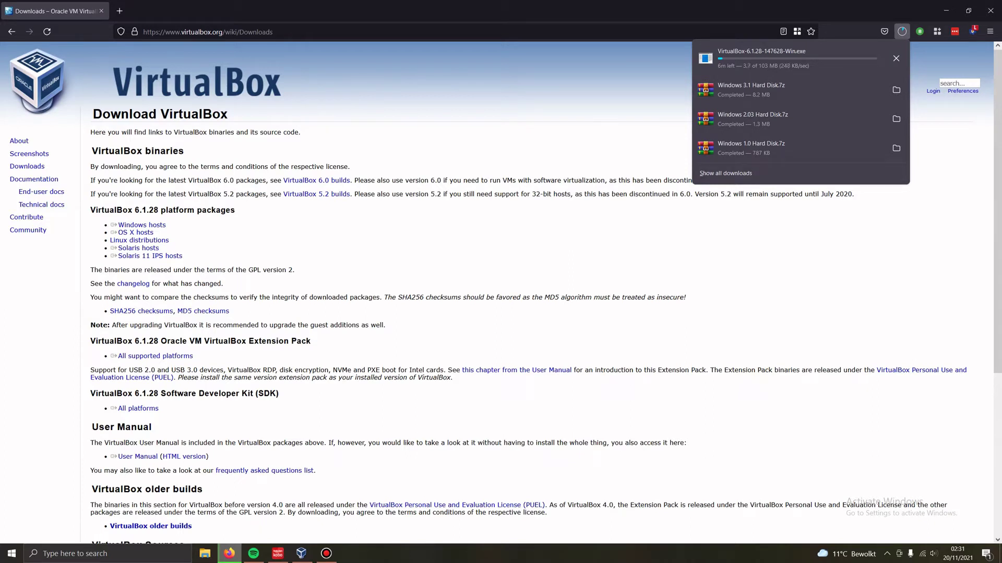
- Search DuckDuckGo for "vhd hustle" and open the VHD Hustle home page
key(alt+Home)
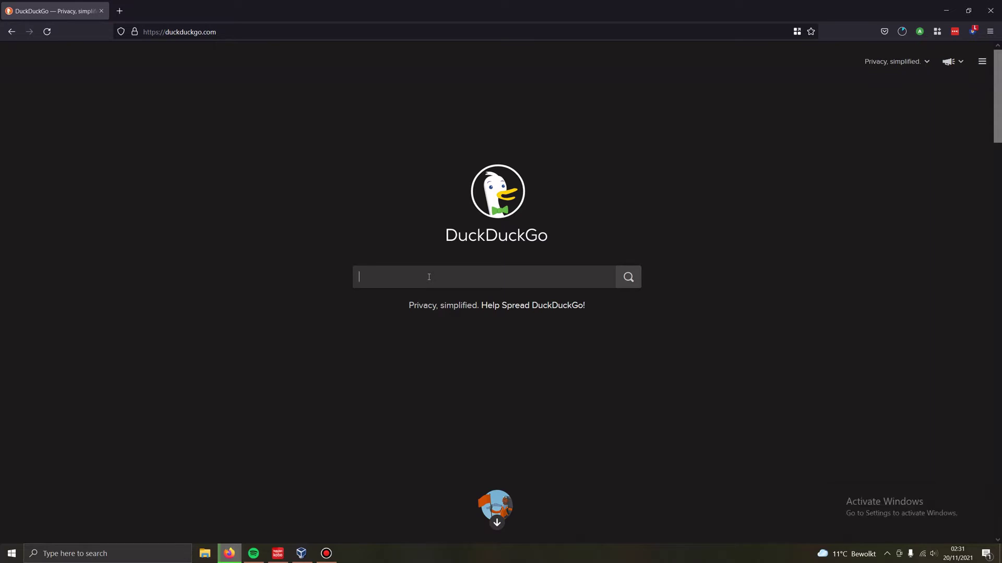
text(vhd huslte)
key(BackSpace)
key(BackSpace)
key(BackSpace)
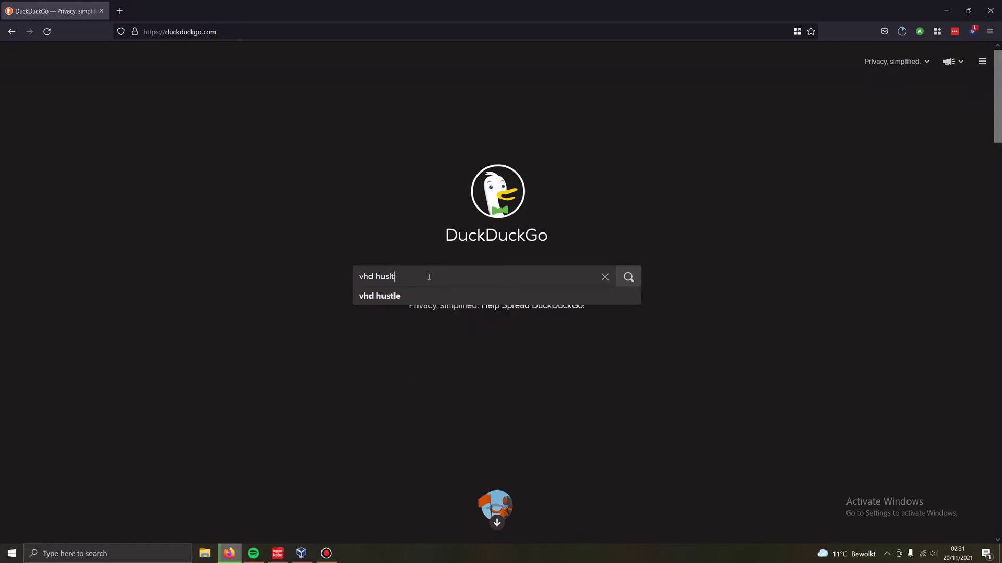
text(tle)
key(Return)
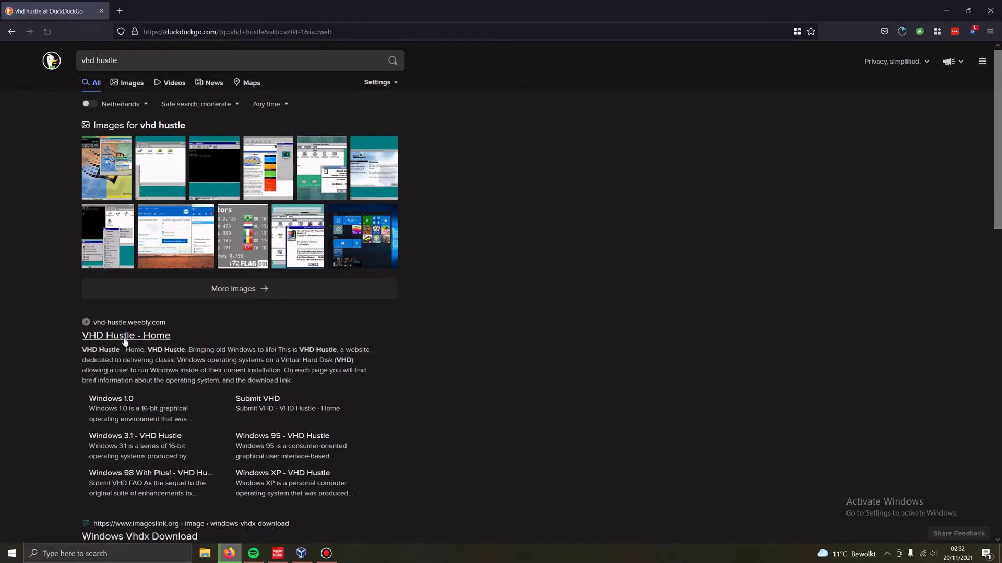
click(125, 339)
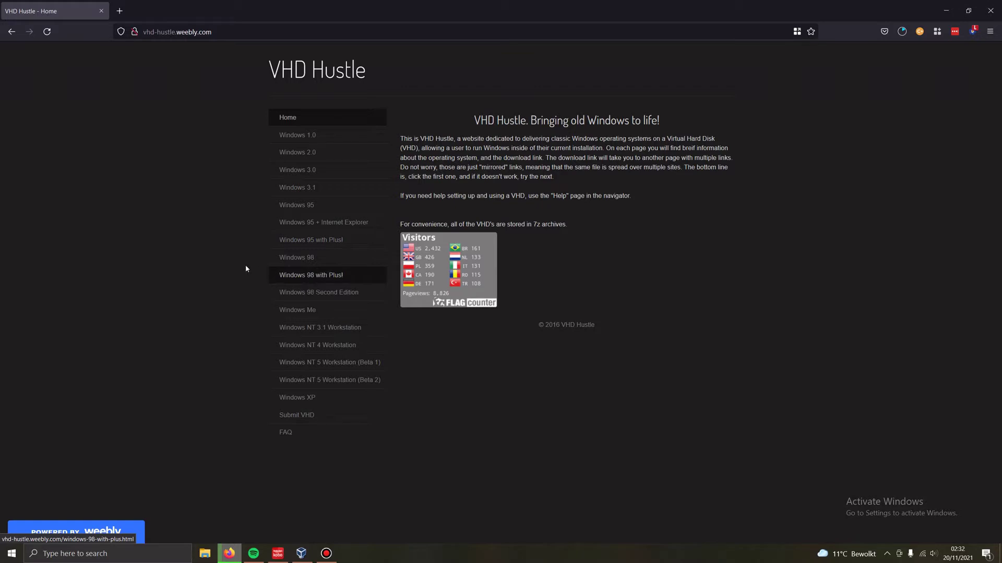
- Download the Windows 1.0 Hard Disk.7z archive from the site's Windows 1.0 page and save the file
click(295, 137)
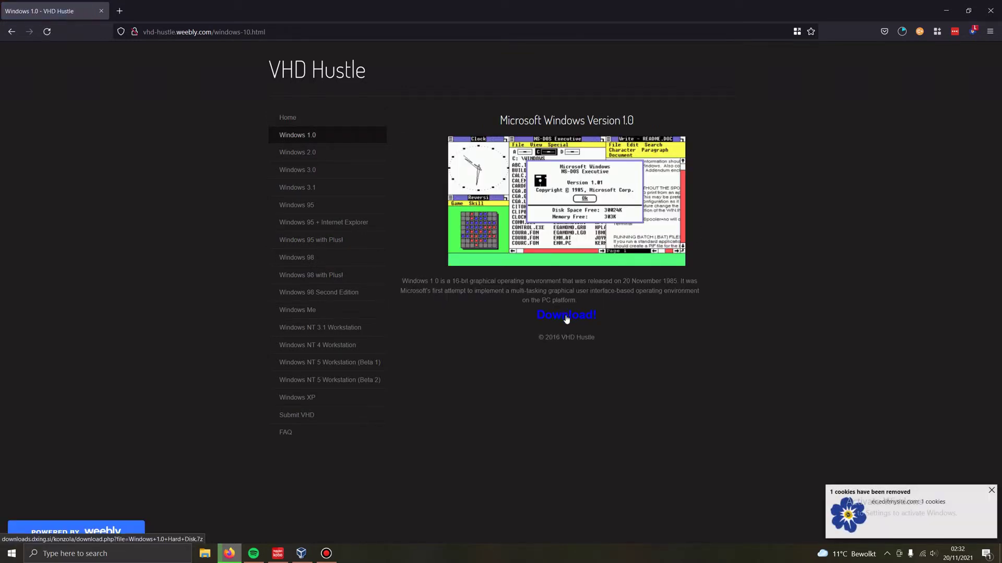
click(567, 318)
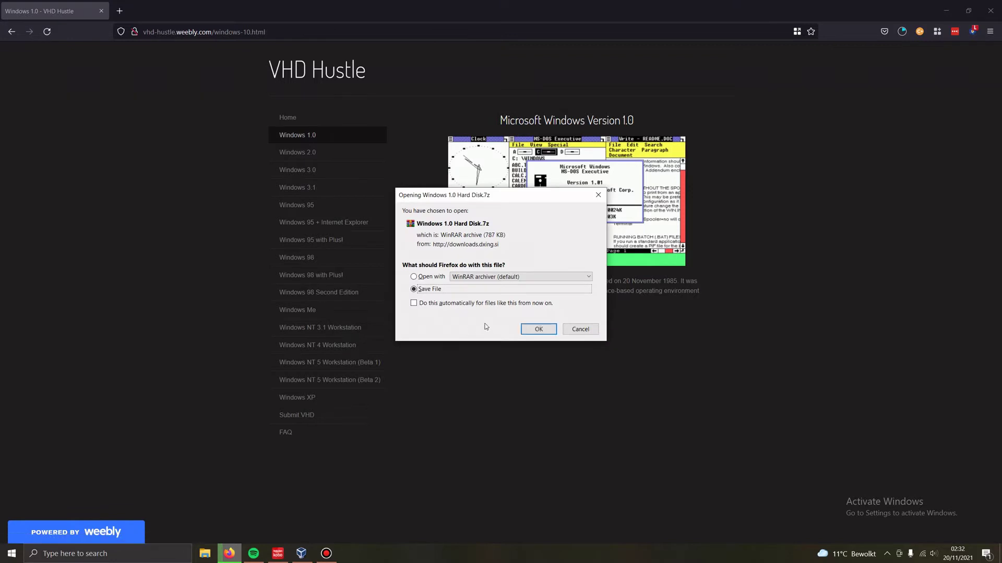
click(539, 331)
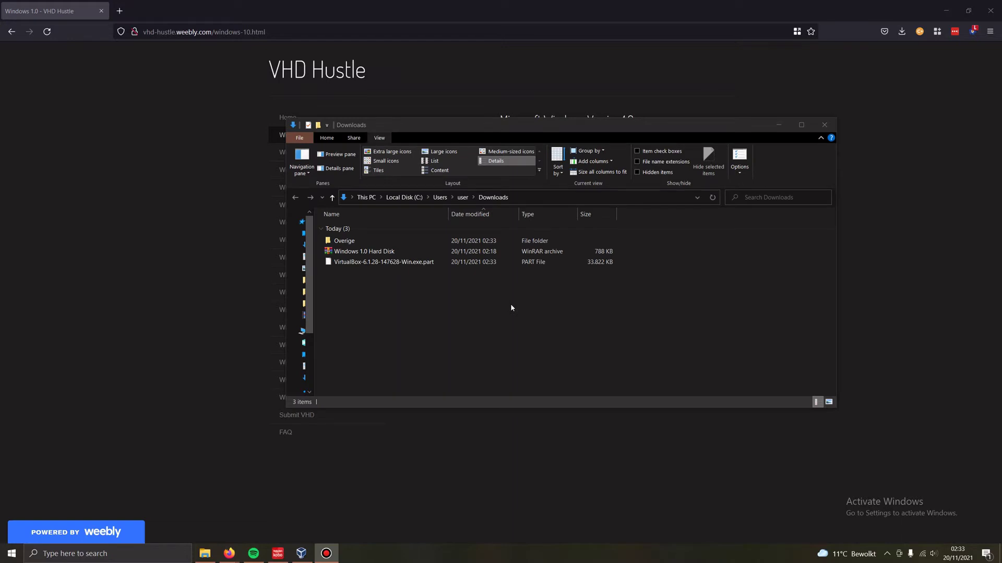
- Extract the Windows 1.0 Hard Disk archive directly into the Downloads folder and select the extracted virtual hard disk
click(359, 254)
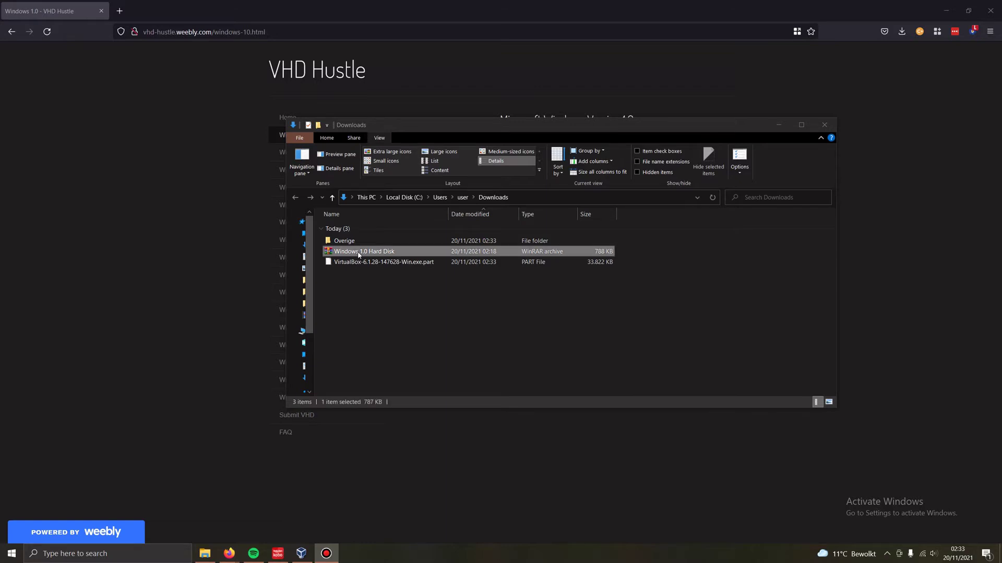
right_click(359, 255)
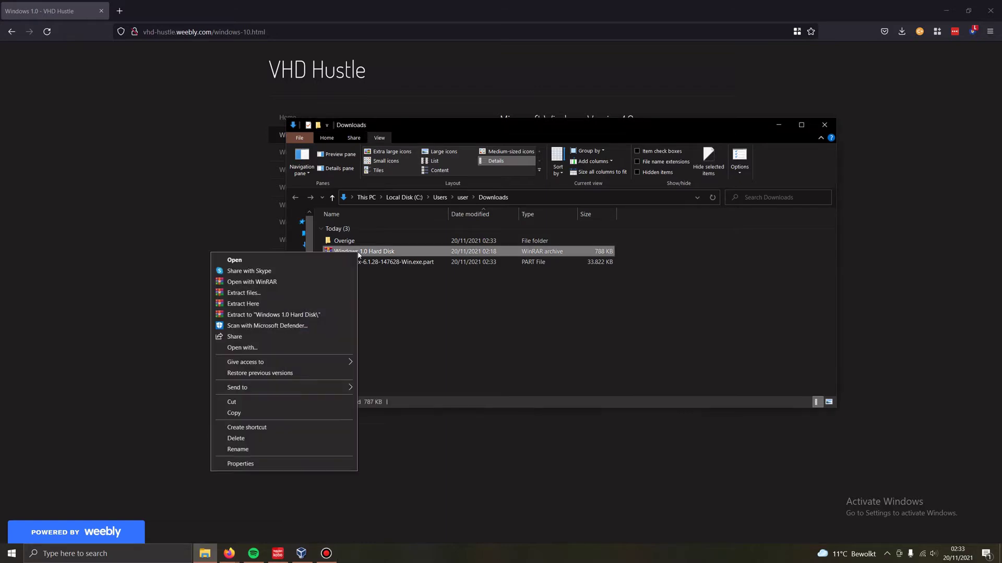
click(254, 308)
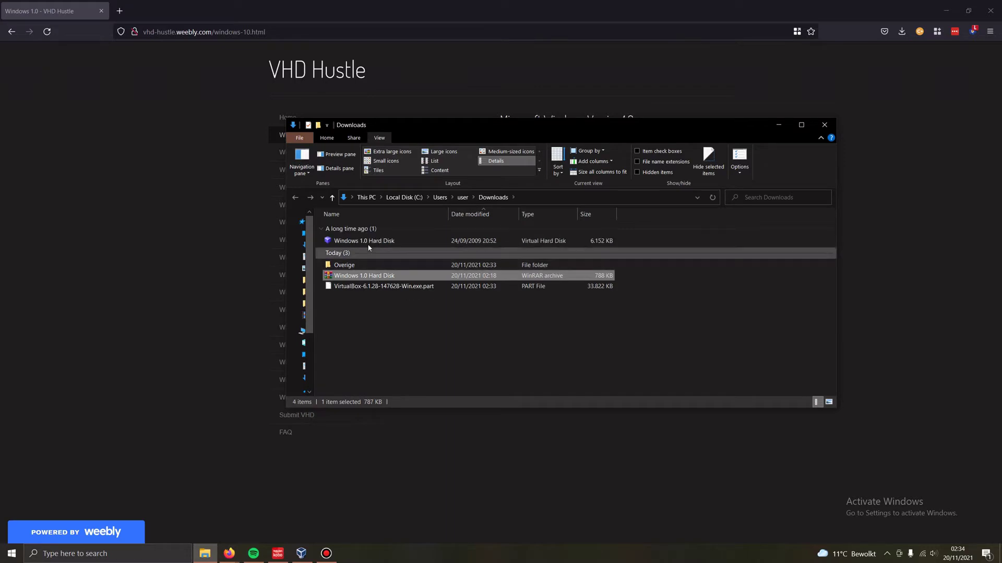
click(368, 242)
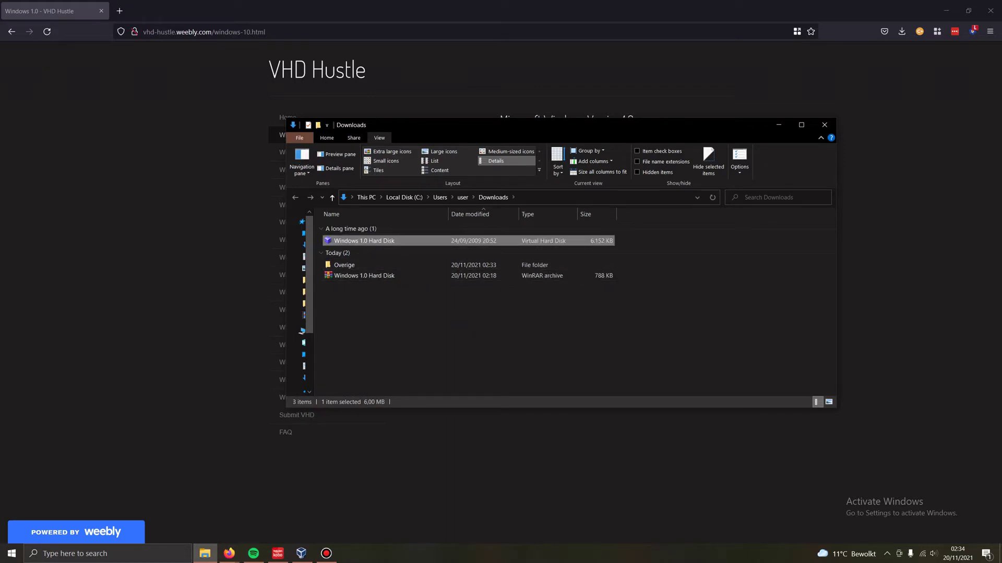
- Switch to VirtualBox and set up a new virtual machine named Windows 1.0 with version Windows 3.1 and 4 MB of memory
key(alt+Tab)
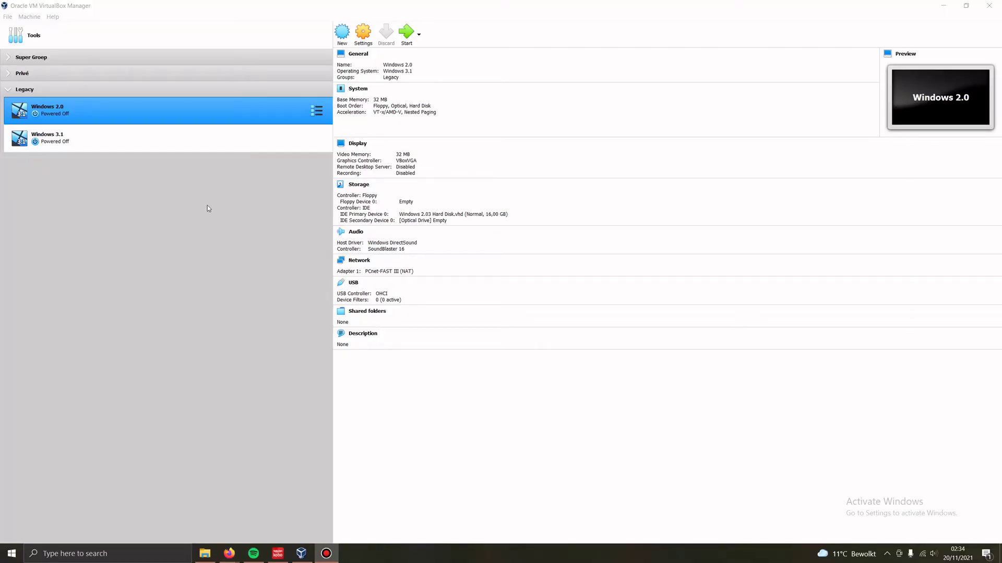
click(341, 41)
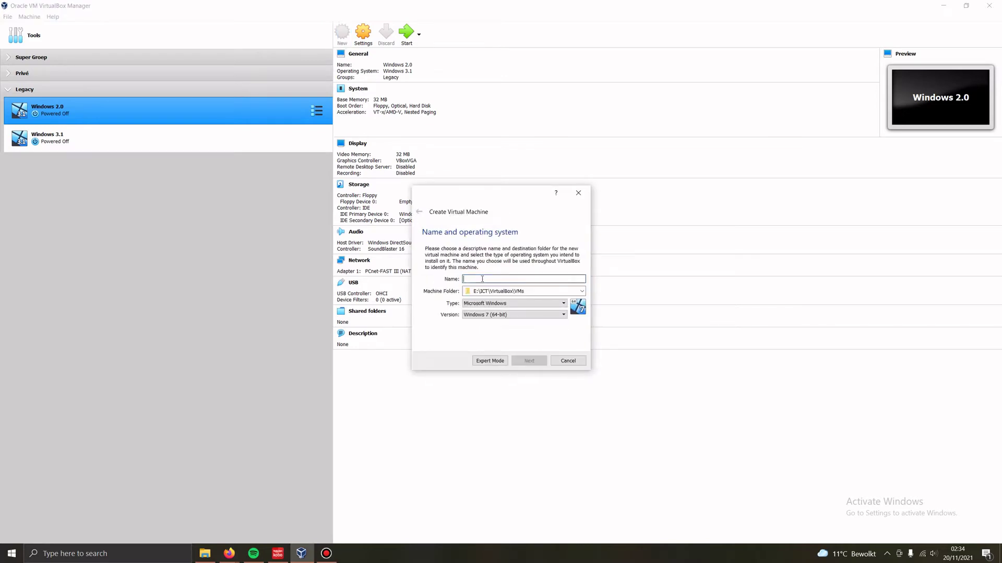
text(Windows 1)
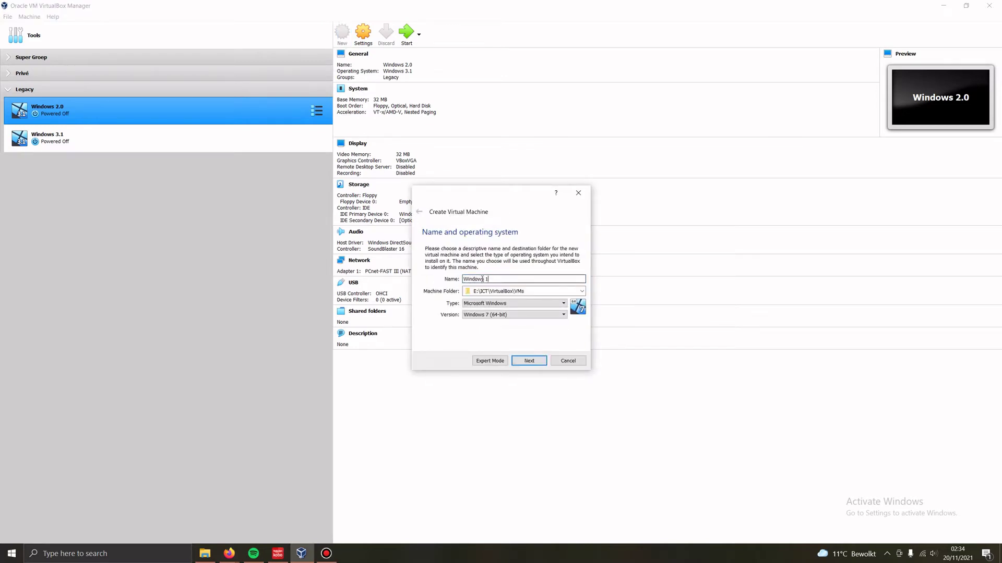
text(.0)
click(504, 314)
scroll(501, 337, up, 3)
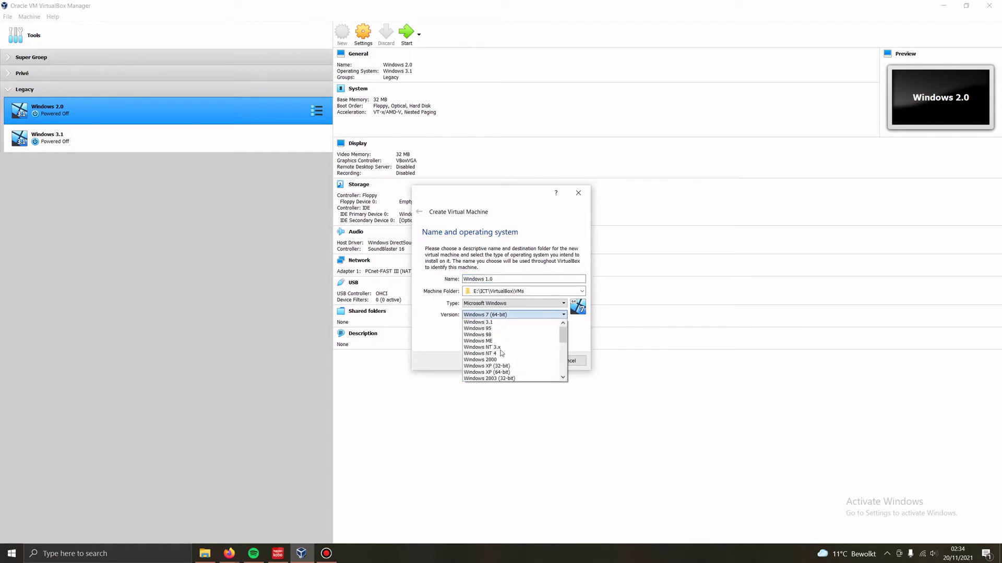
click(497, 323)
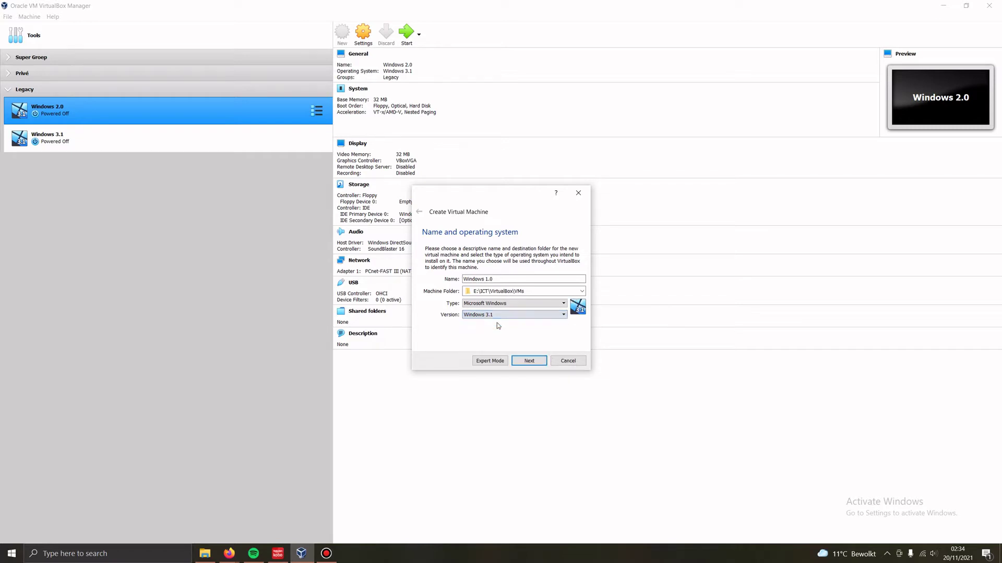
click(529, 361)
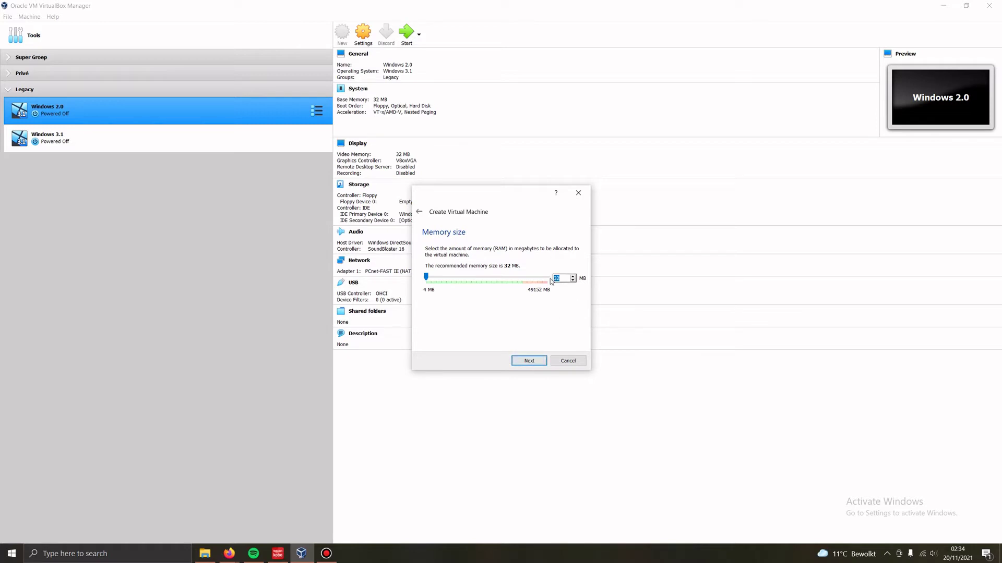
text(4)
click(524, 358)
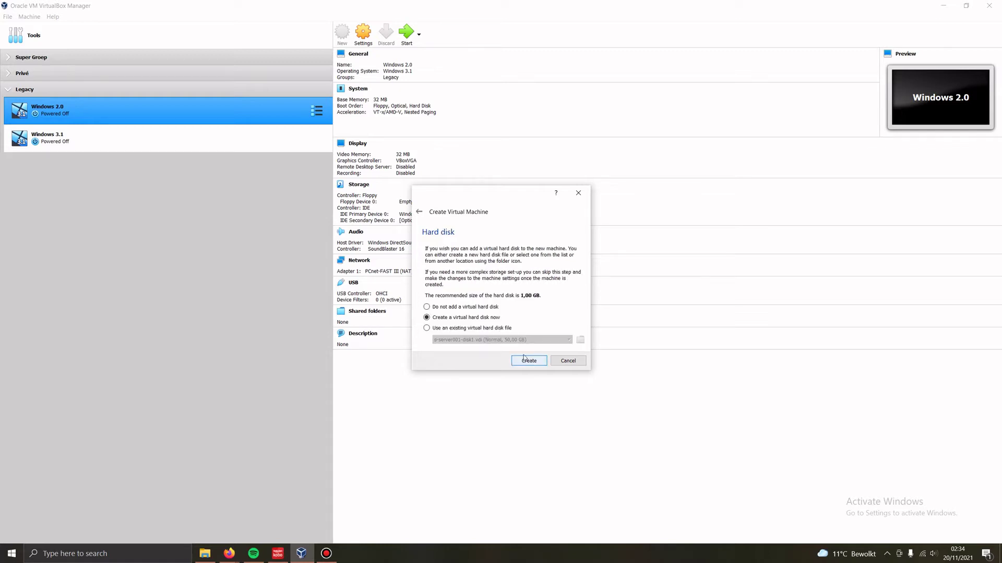
- Create the machine with the existing Windows 1.0 Hard Disk.vhd from Downloads as its hard disk, and start it
click(441, 329)
click(580, 340)
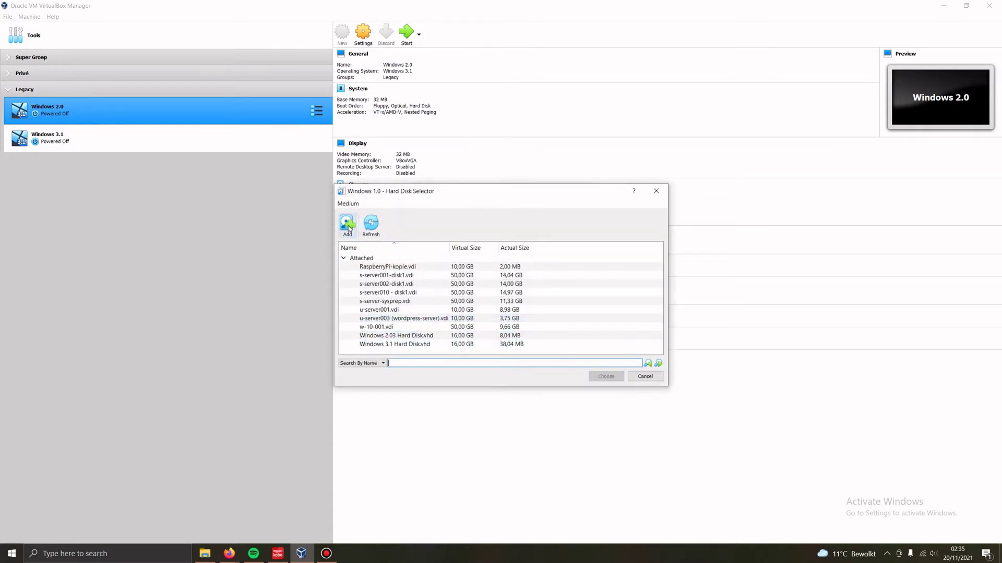
click(348, 228)
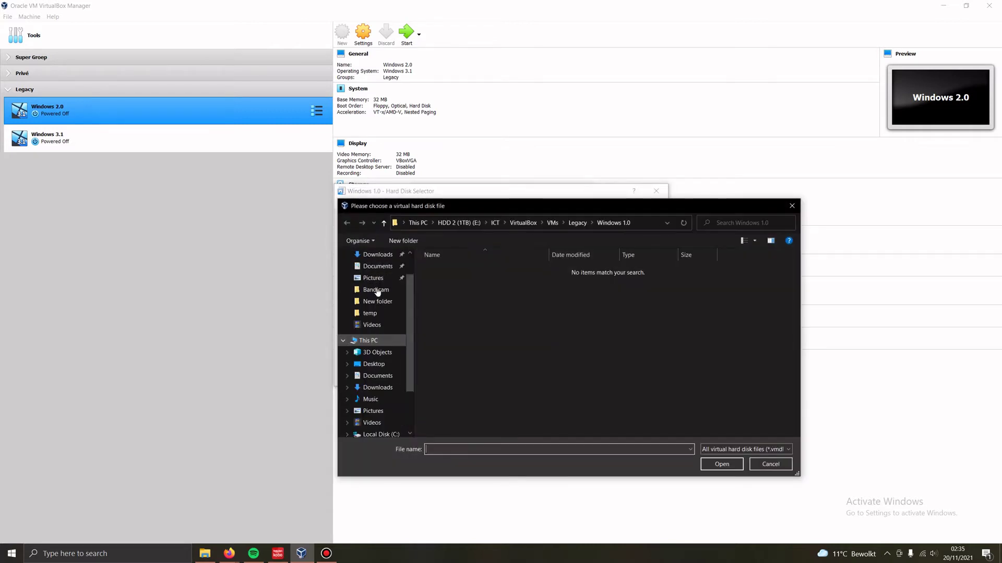
scroll(377, 292, up, 1)
click(377, 286)
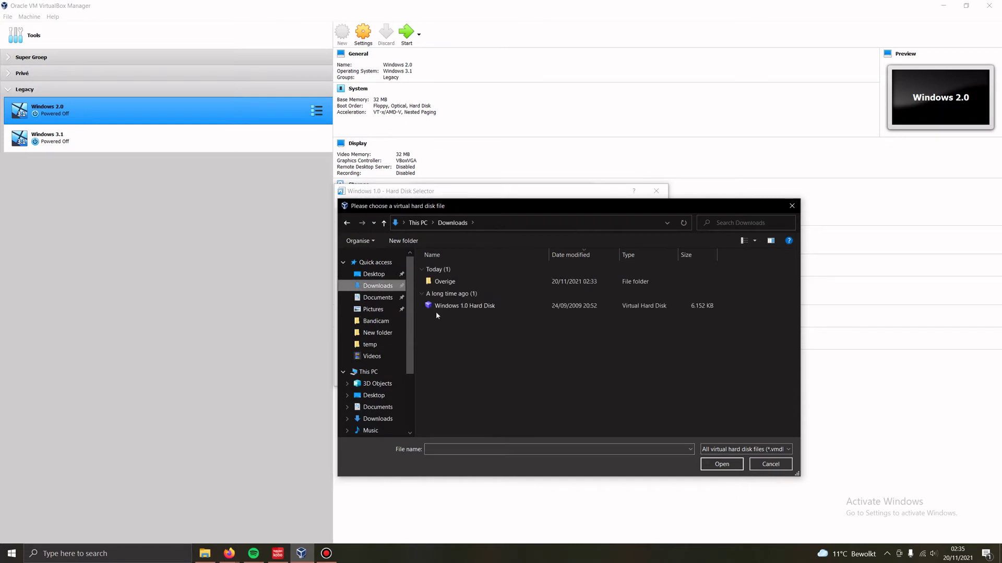
double_click(469, 306)
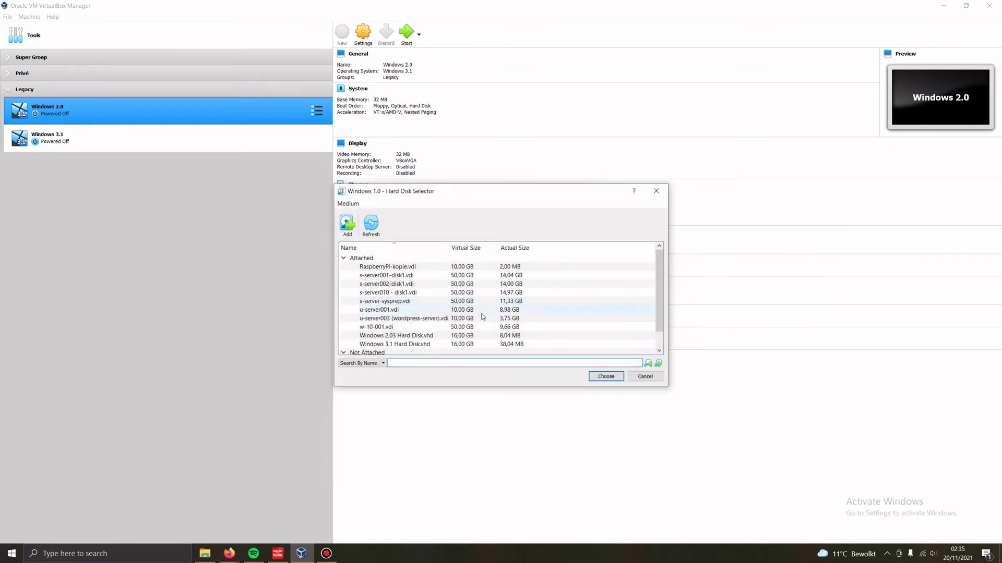
click(605, 377)
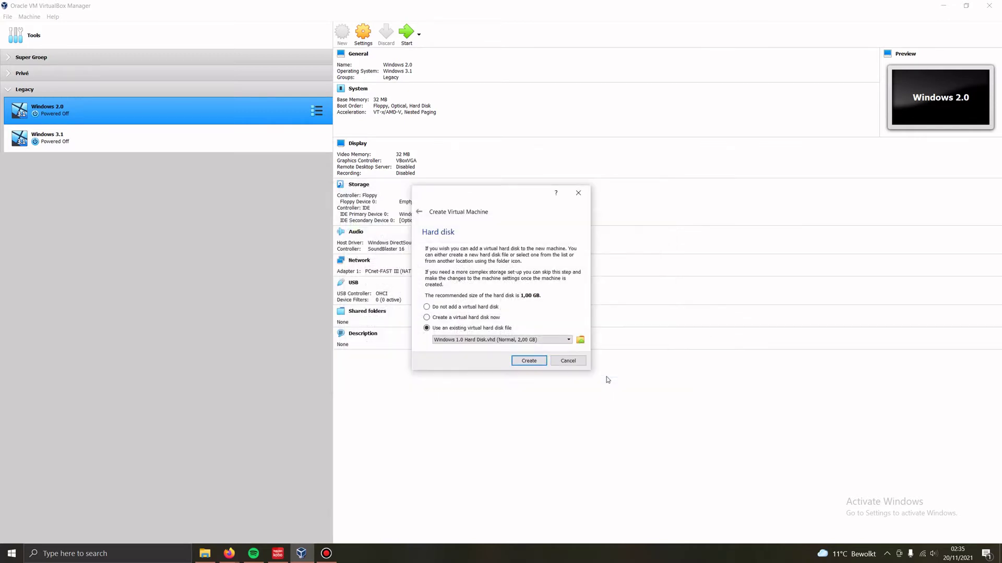
click(529, 361)
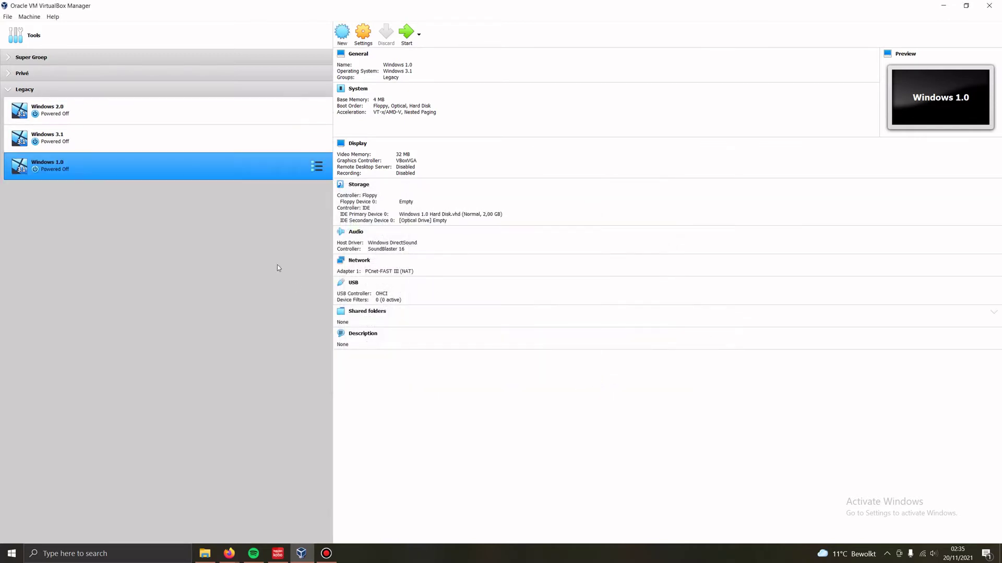
double_click(58, 170)
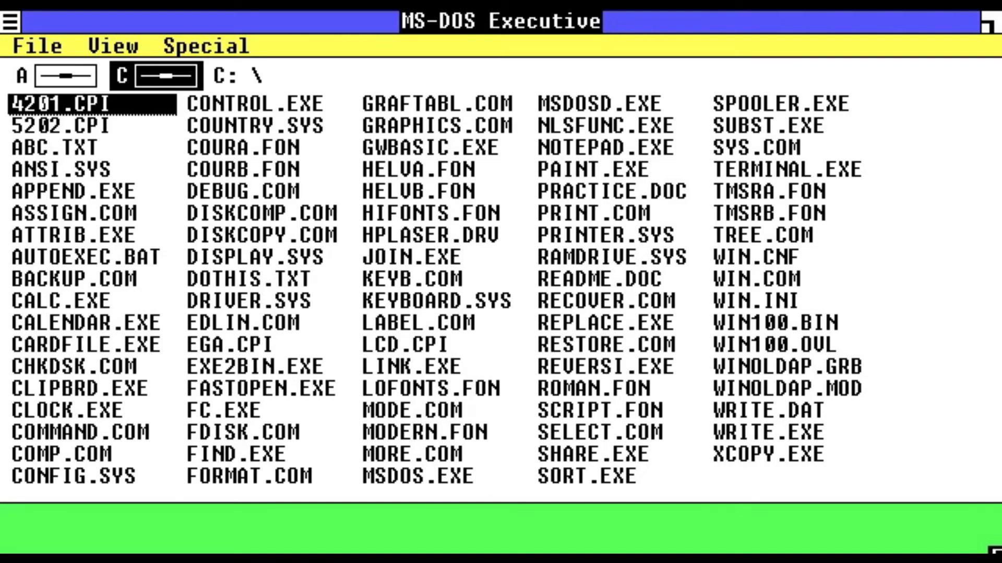
- Run CALC.EXE from the MS-DOS Executive file list to view the Calculator, and close it
key(Down)
key(Down)
key(Down)
key(Down)
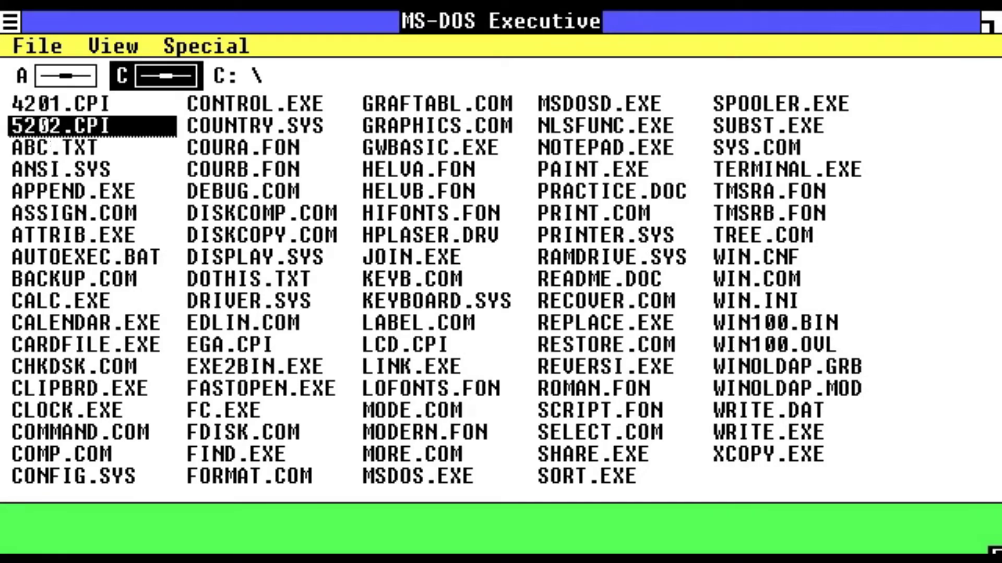
key(Down)
key(Down)
key(Down)
key(Down)
key(Down)
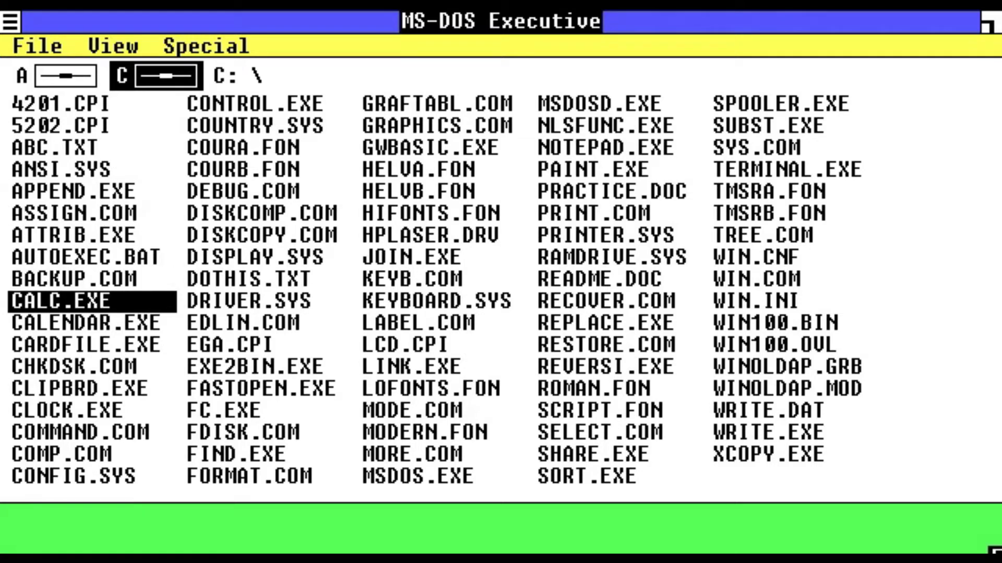
key(Return)
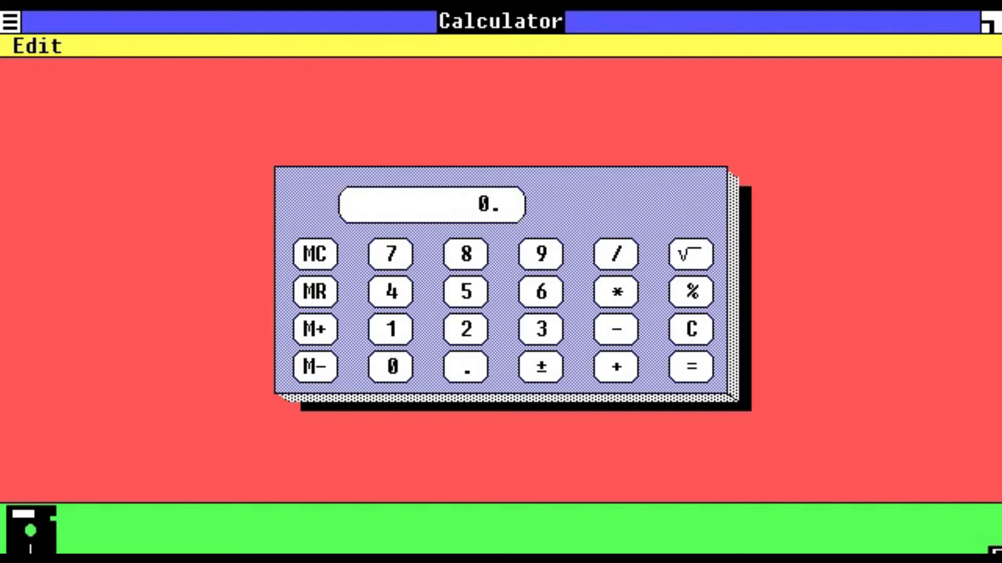
key(alt+F4)
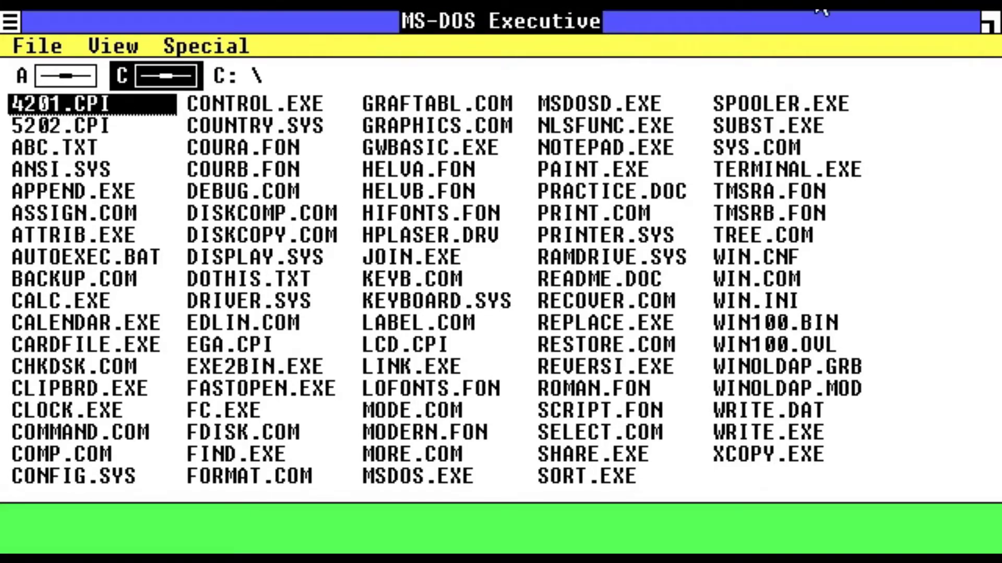
- Run CALENDAR.EXE from the MS-DOS Executive file list
key(Down)
key(Down)
key(Down)
key(Down)
key(Down)
key(Down)
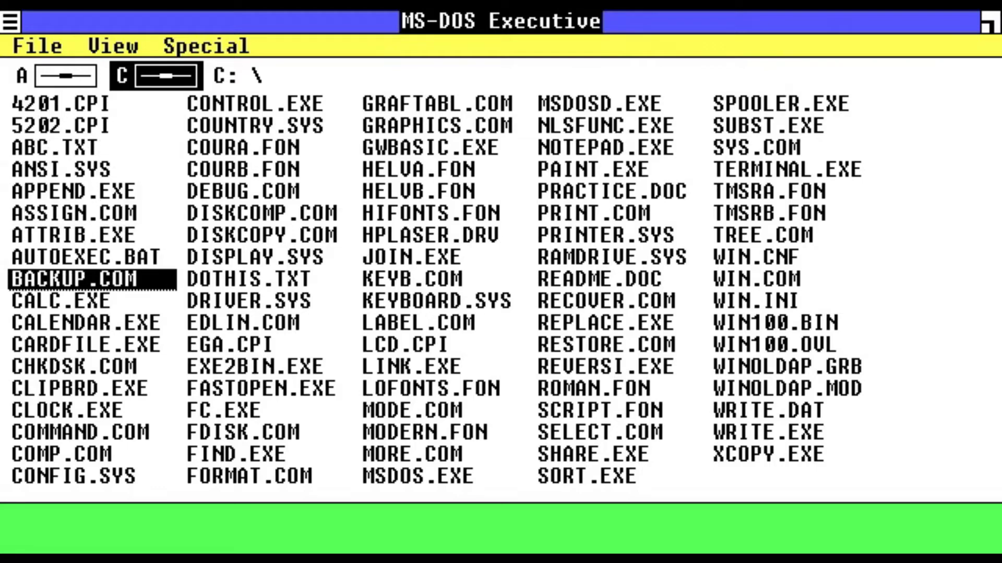
key(Down)
key(Down)
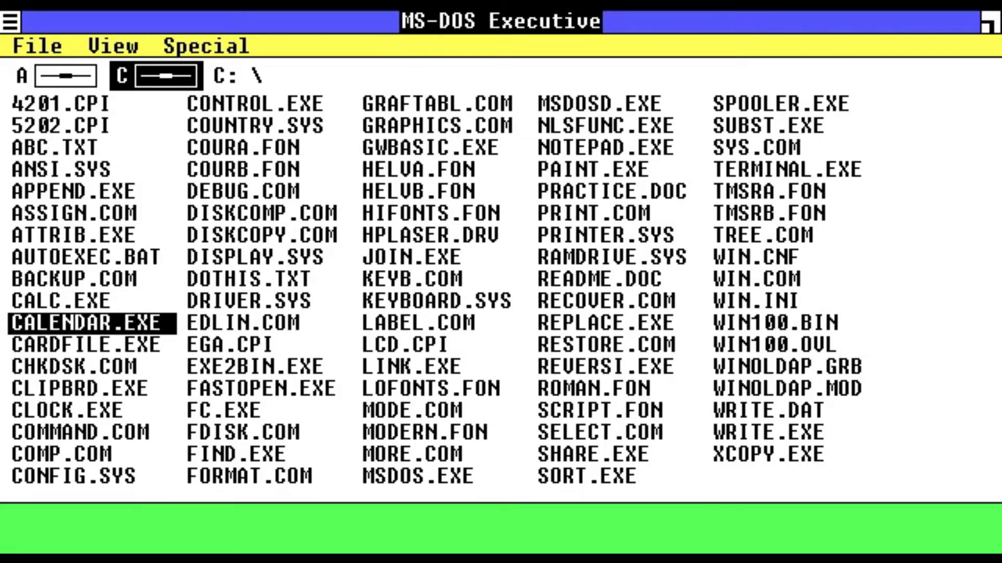
key(Return)
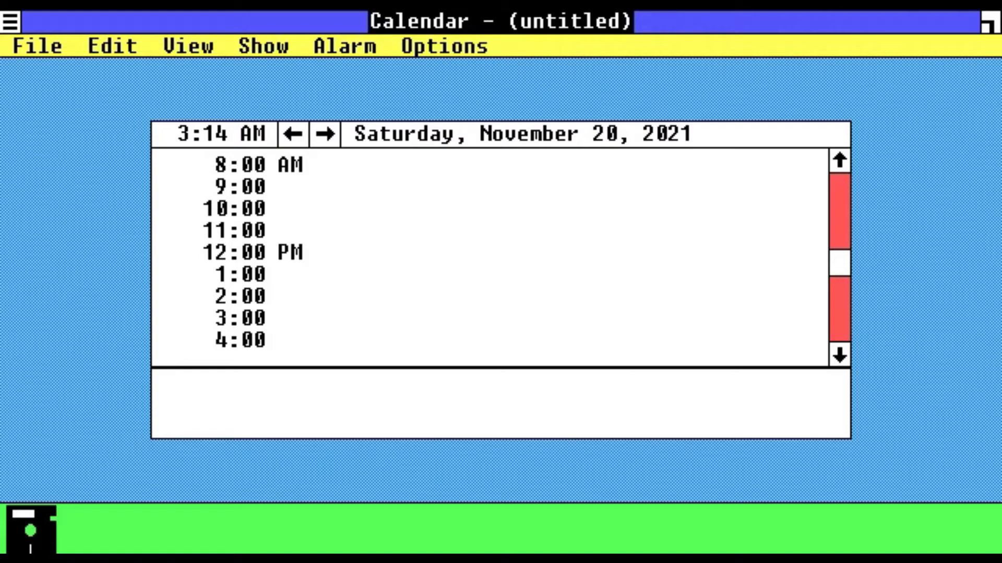
- Enter "f" as the 8:00 AM appointment for Saturday, November 20, 2021
text(f)
key(Up)
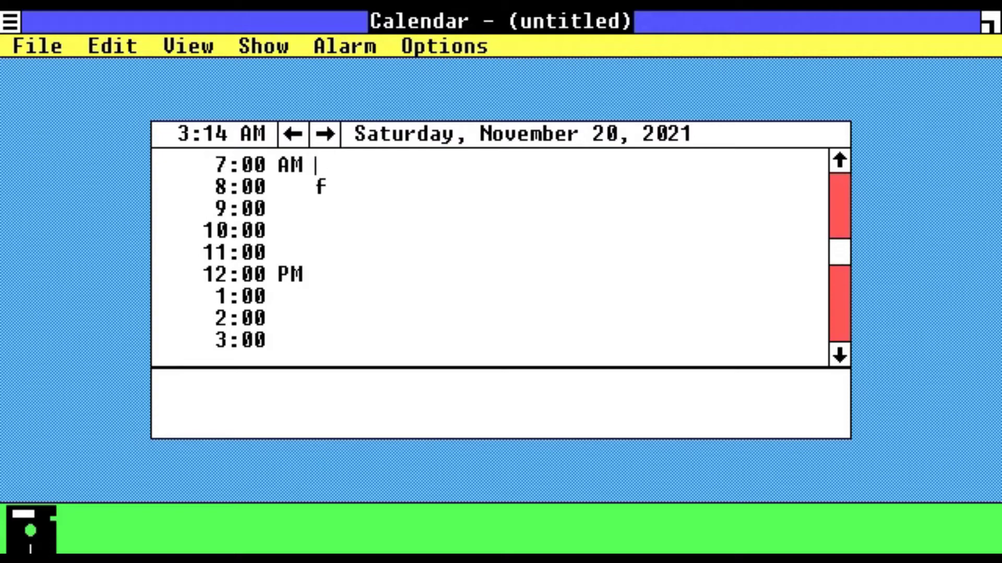
click(328, 187)
key(Down)
key(alt+v)
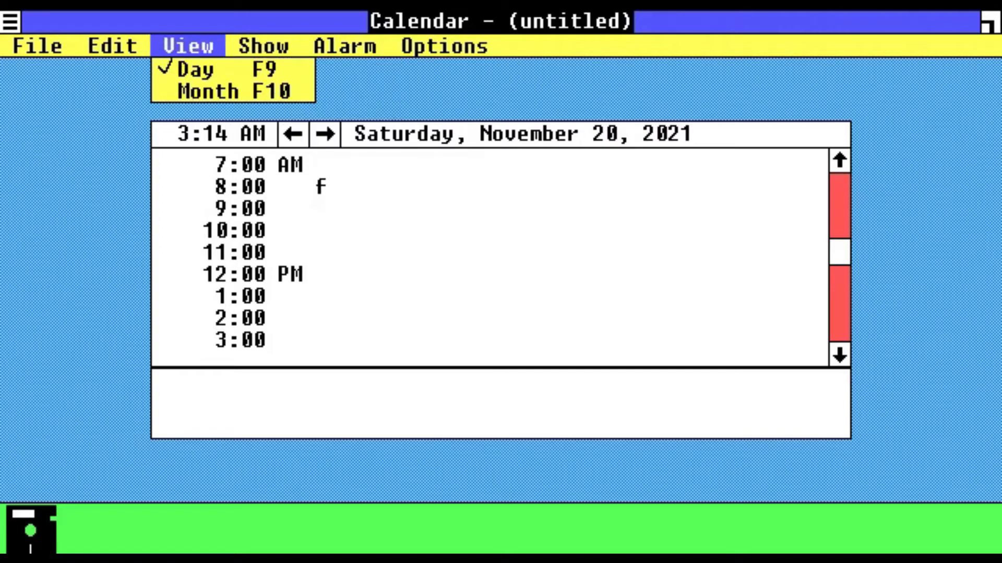
key(Left)
key(Left)
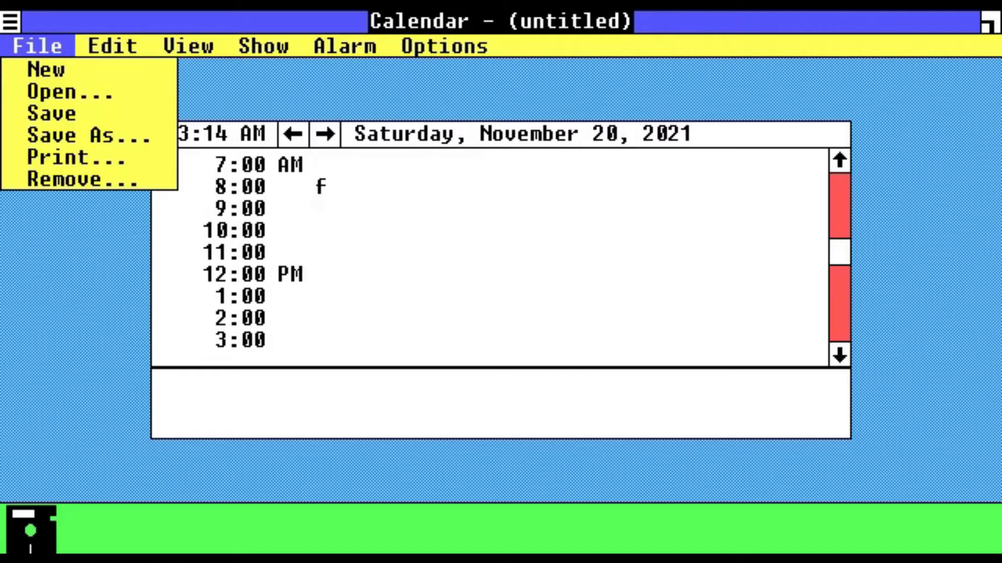
key(Up)
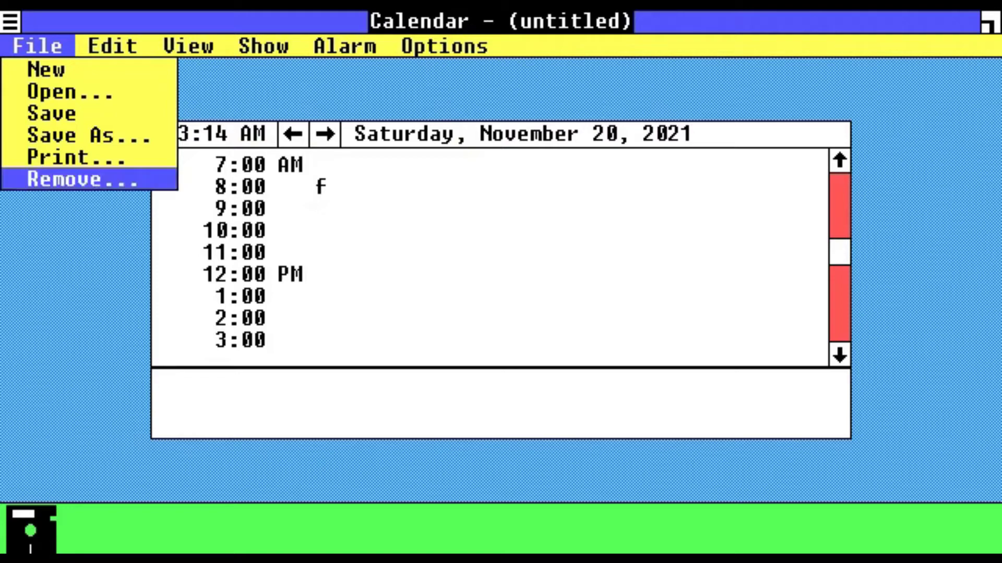
key(Escape)
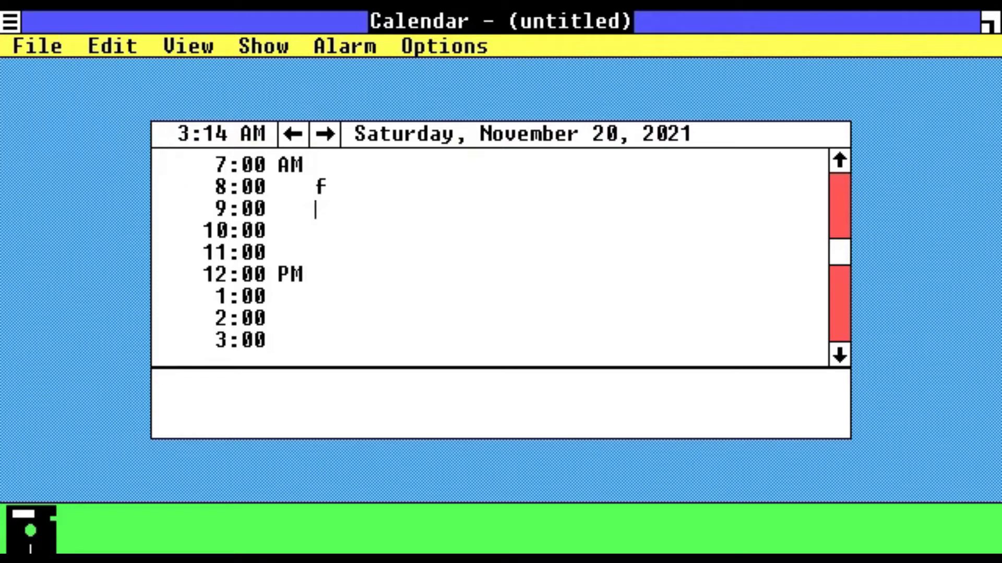
key(alt+v)
key(Left)
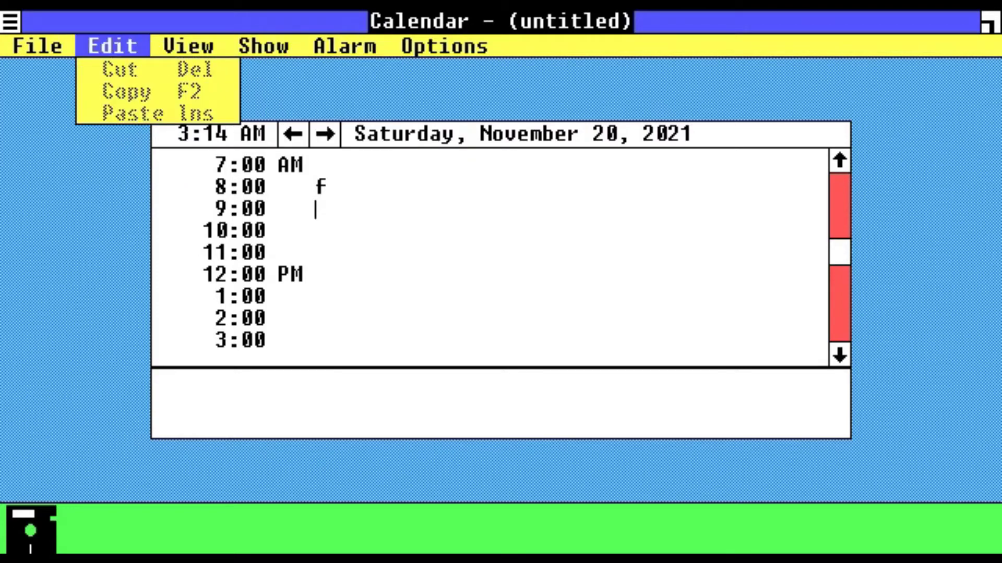
key(Left)
key(Left)
key(Down)
key(Down)
key(Down)
key(Down)
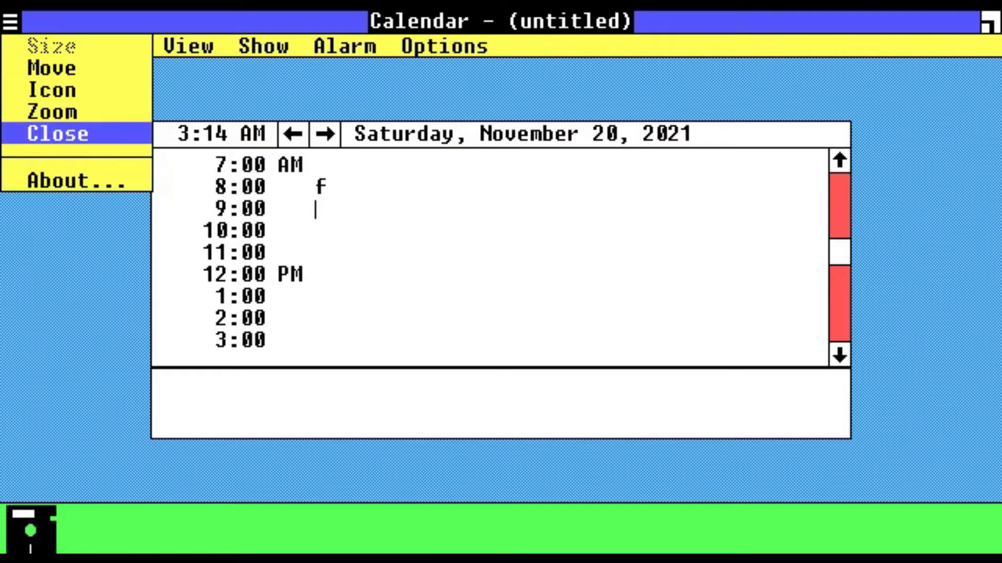
key(Return)
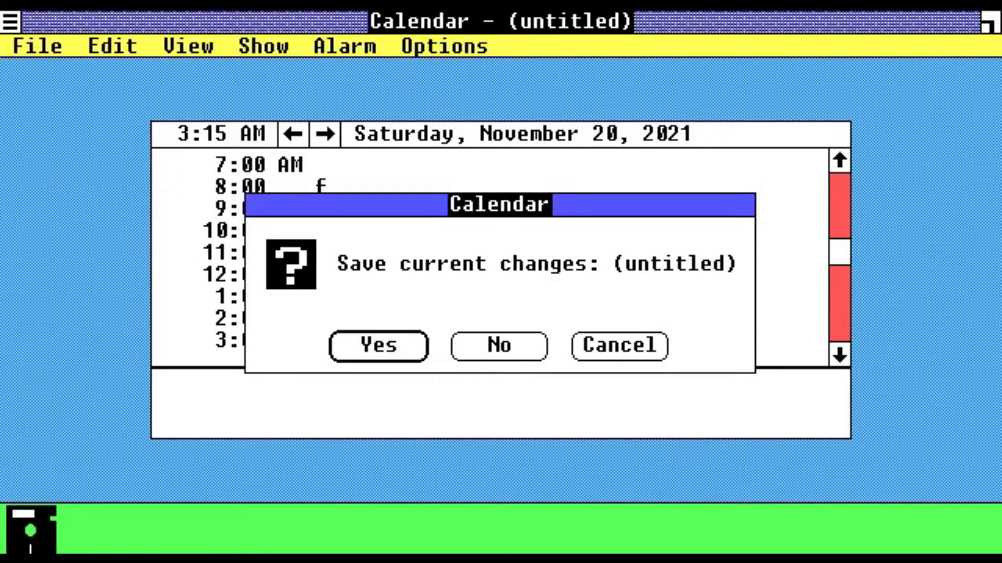
key(Return)
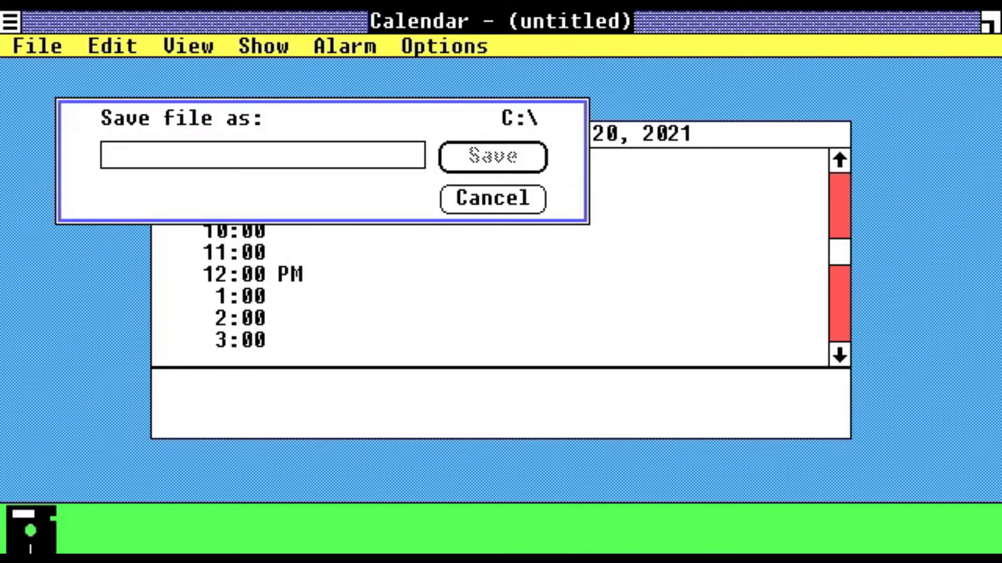
key(Escape)
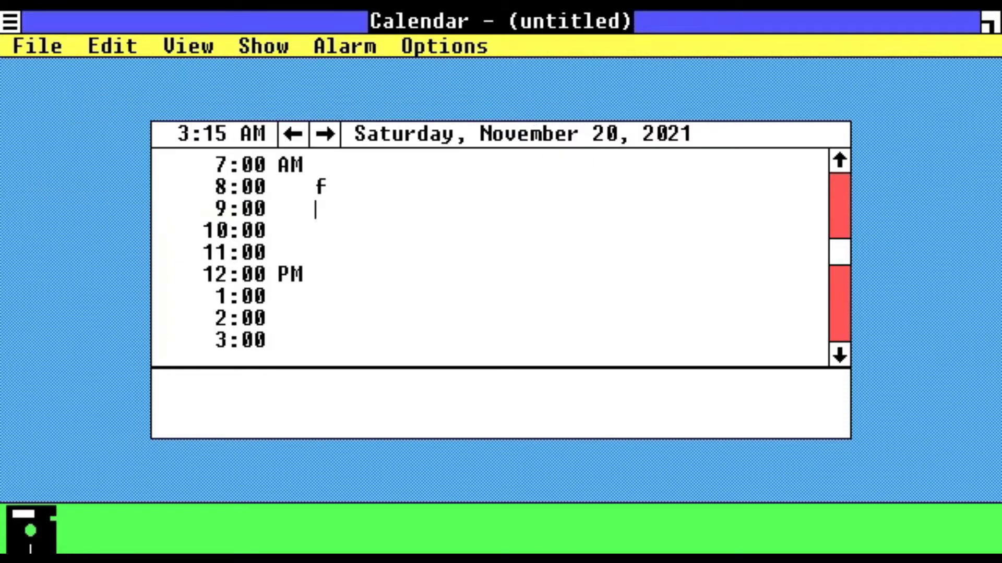
- Close the Calendar without saving the changes to the untitled file
key(alt+v)
key(Left)
key(Left)
key(Left)
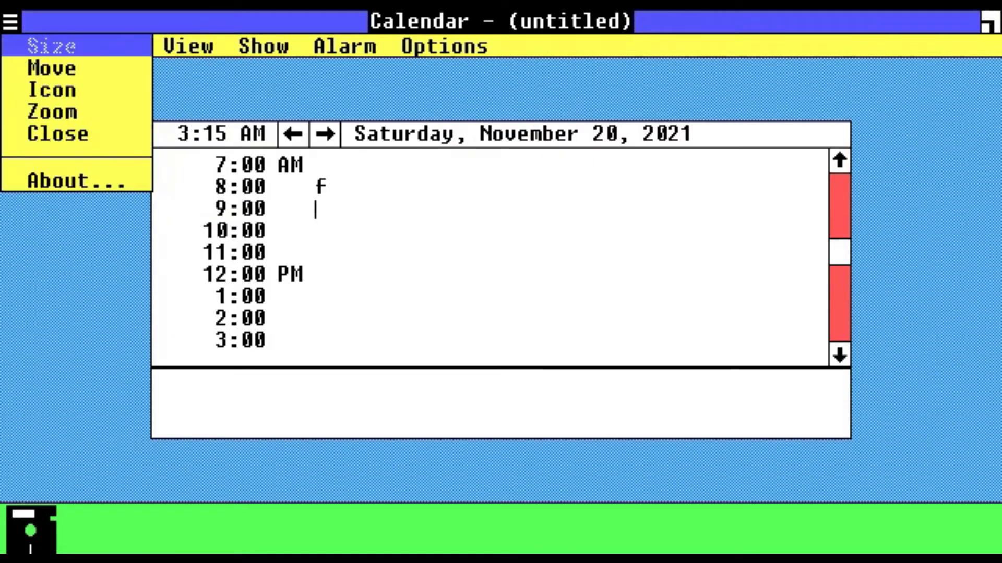
key(Down)
key(Down)
key(Down)
key(Down)
key(Return)
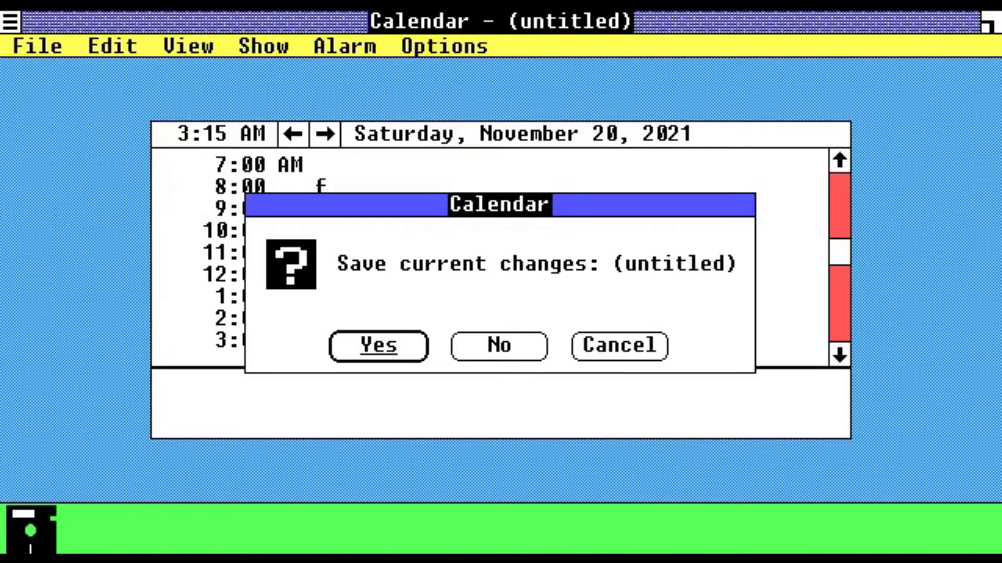
key(Tab)
key(space)
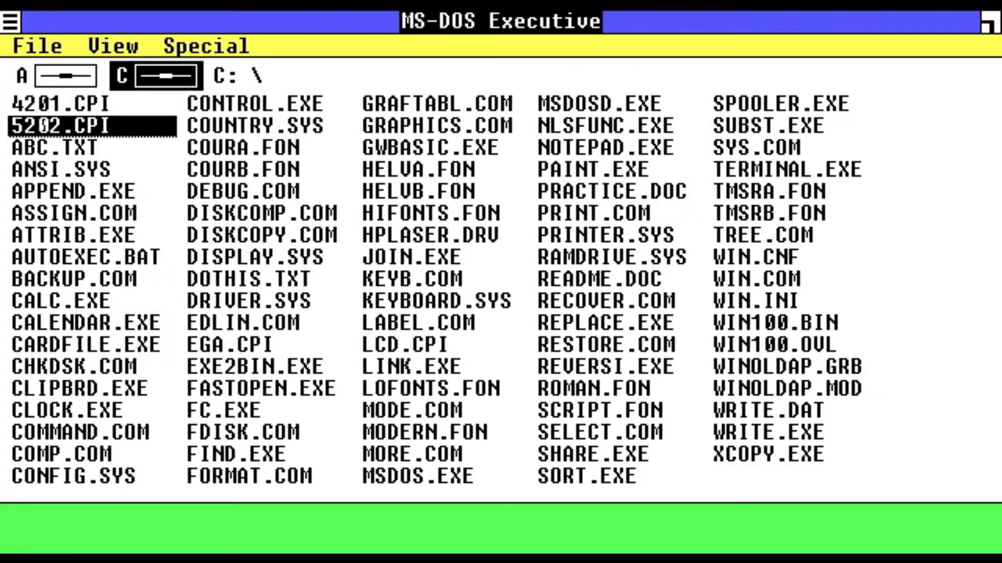
- Run PAINT.EXE from the MS-DOS Executive file list
key(Down)
key(Down)
key(Down)
key(Down)
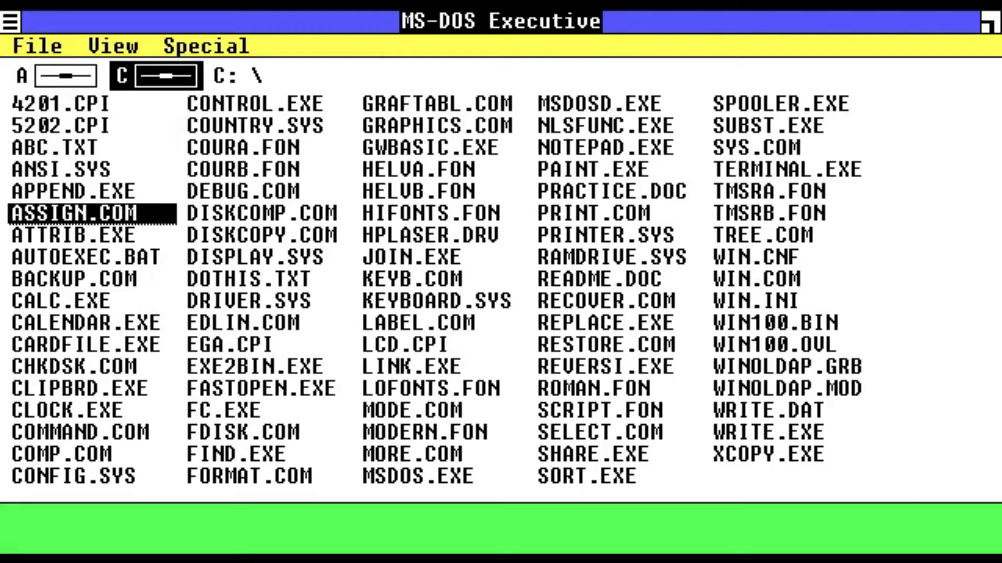
key(Down)
key(Right)
key(Right)
key(Right)
key(Up)
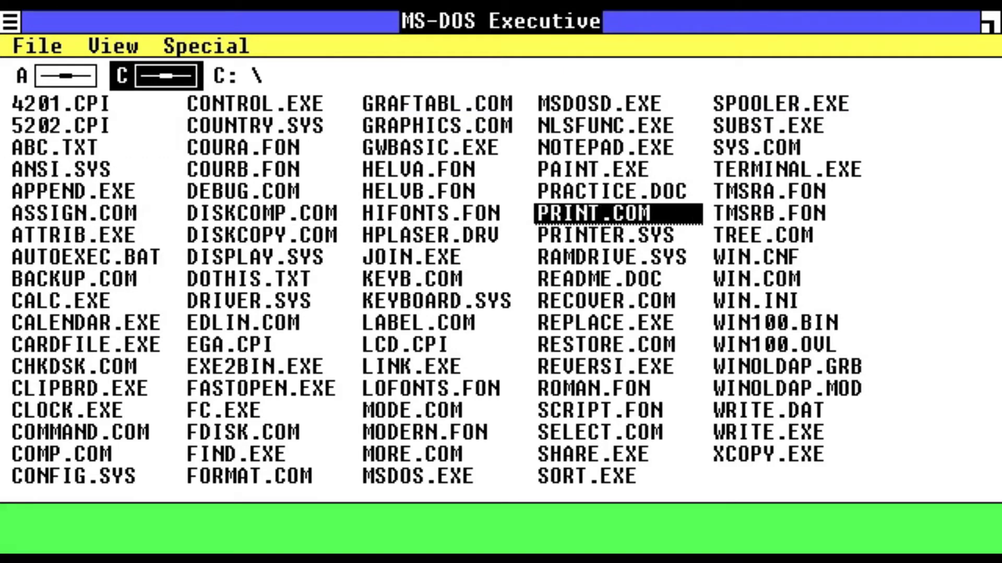
key(Up)
key(Up)
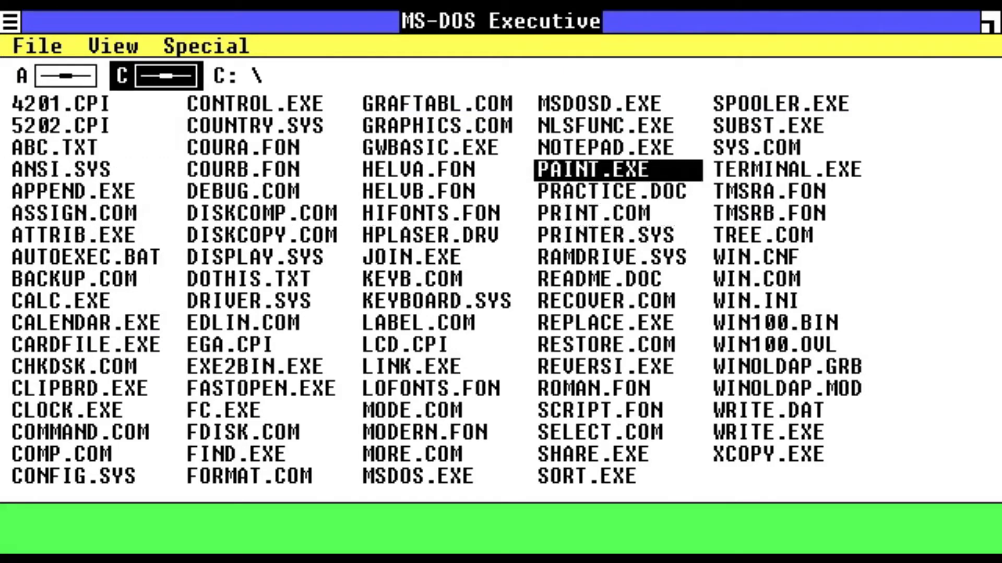
key(Return)
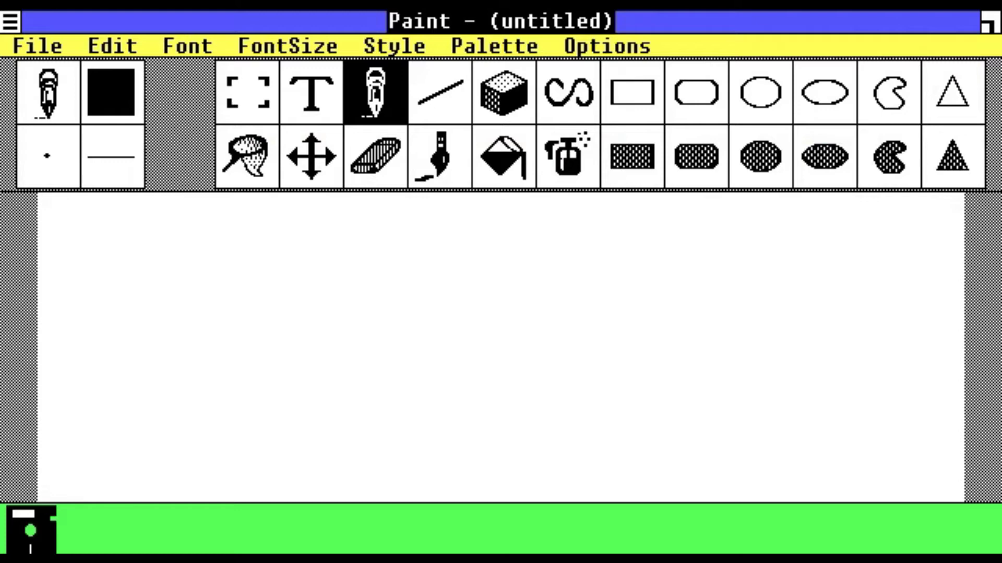
- View the Edit Pattern dialog in Paint and accept the solid black pattern as it is
key(alt+o)
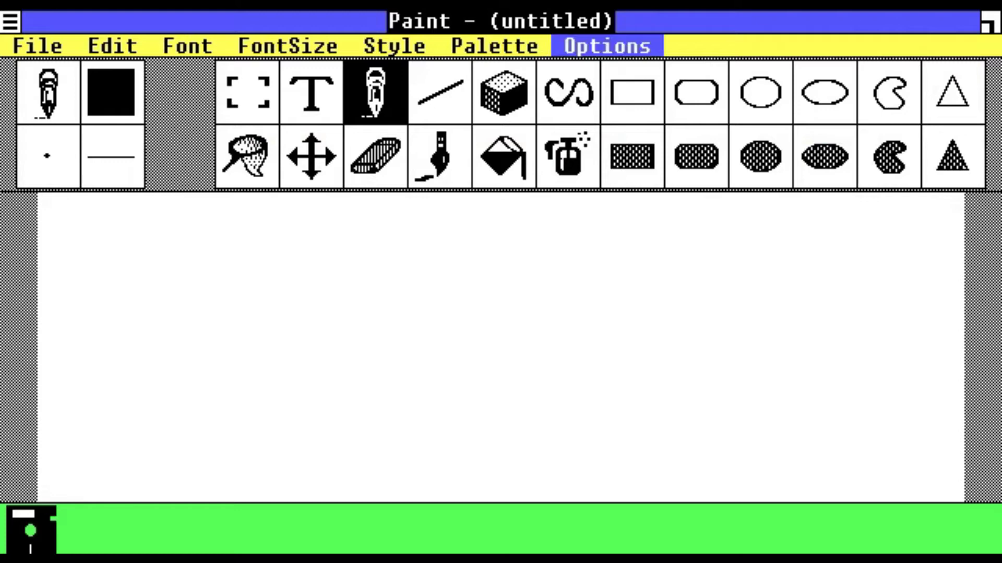
key(Down)
key(Down)
key(Down)
key(Down)
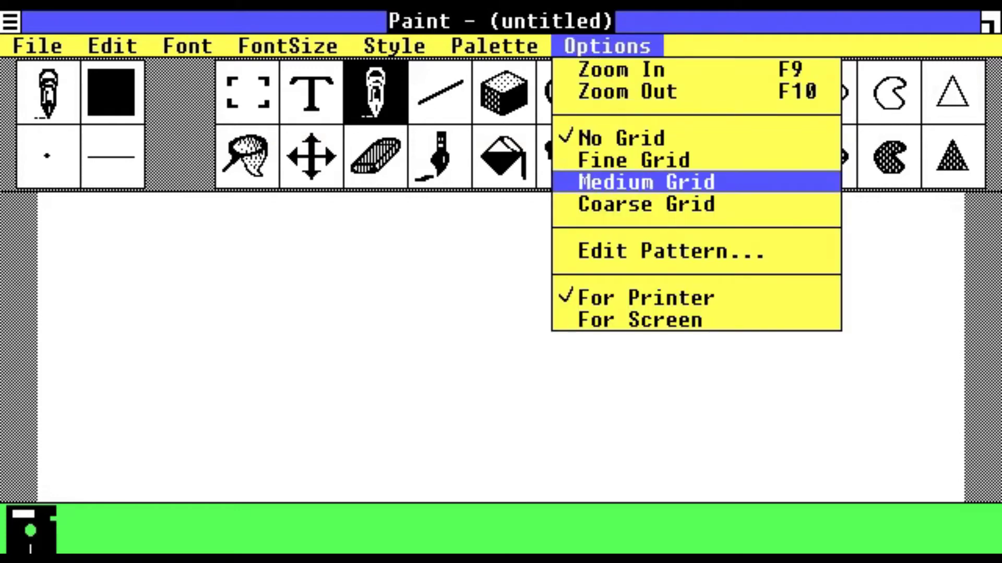
key(Down)
key(Down)
key(Return)
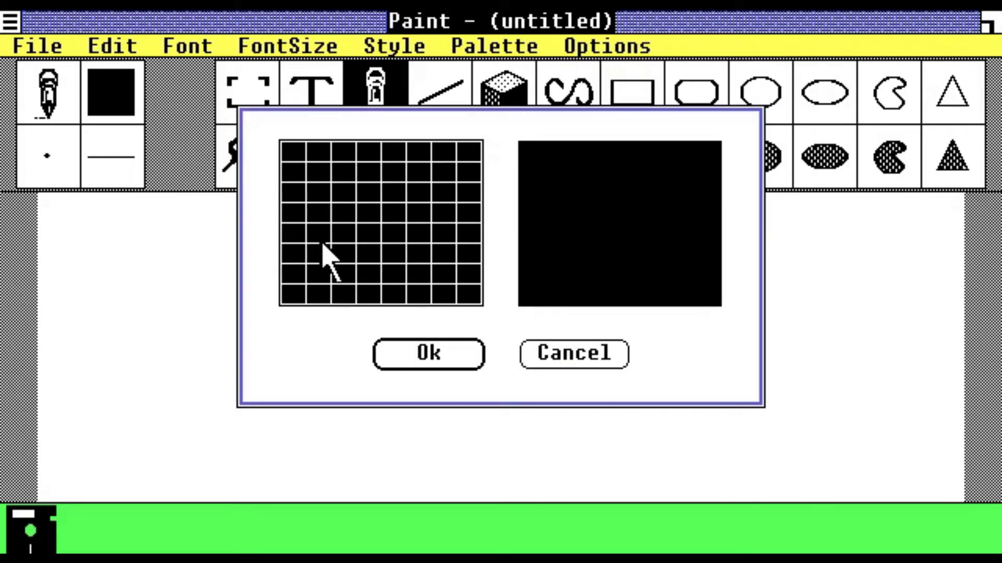
key(Return)
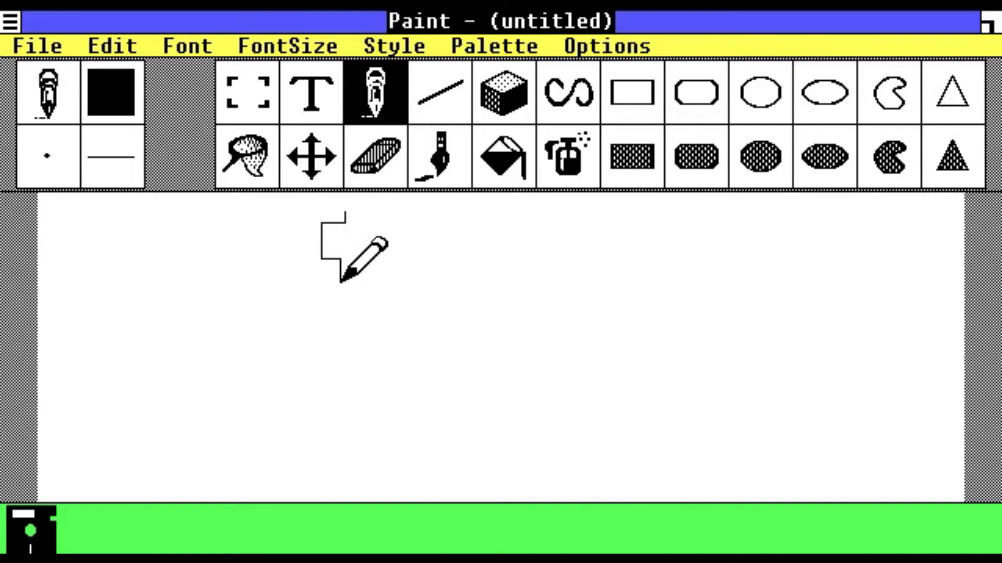
key(alt+f)
key(Down)
key(Down)
key(Down)
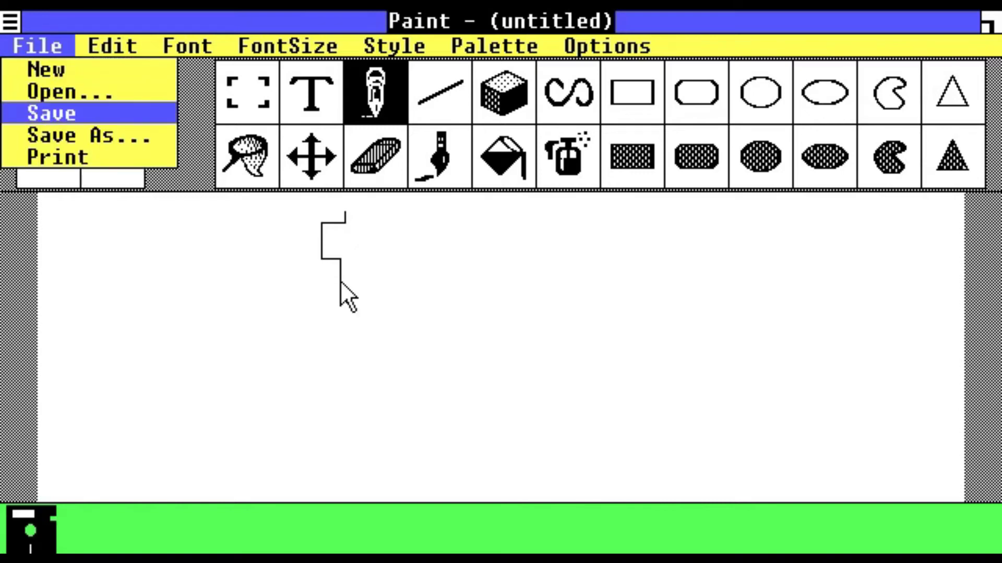
key(Down)
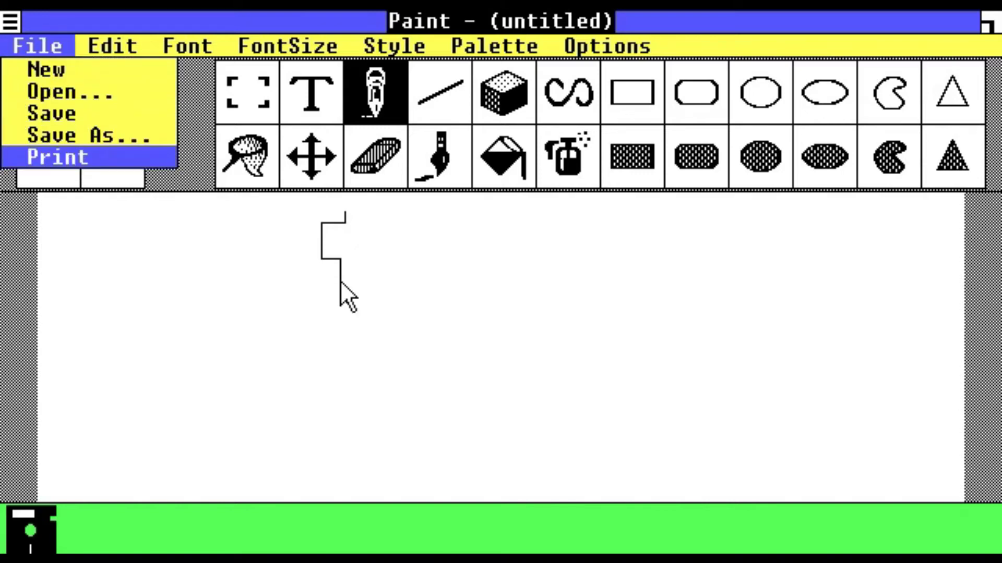
key(Up)
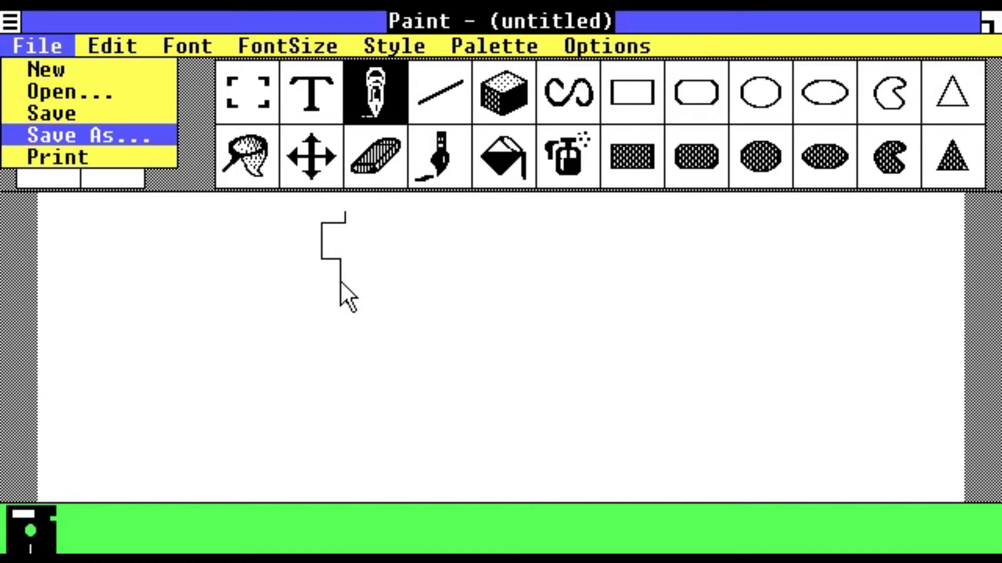
key(Return)
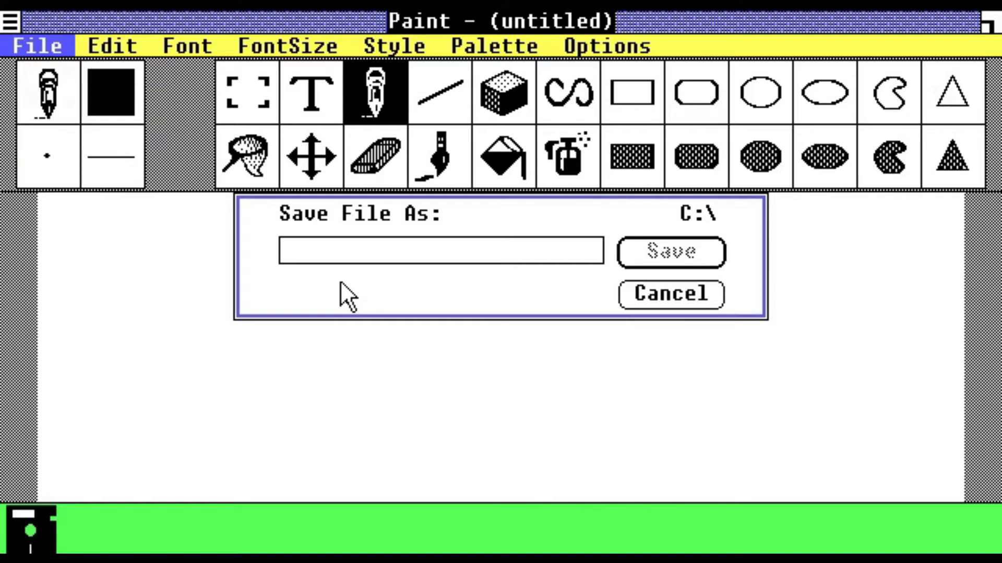
key(Escape)
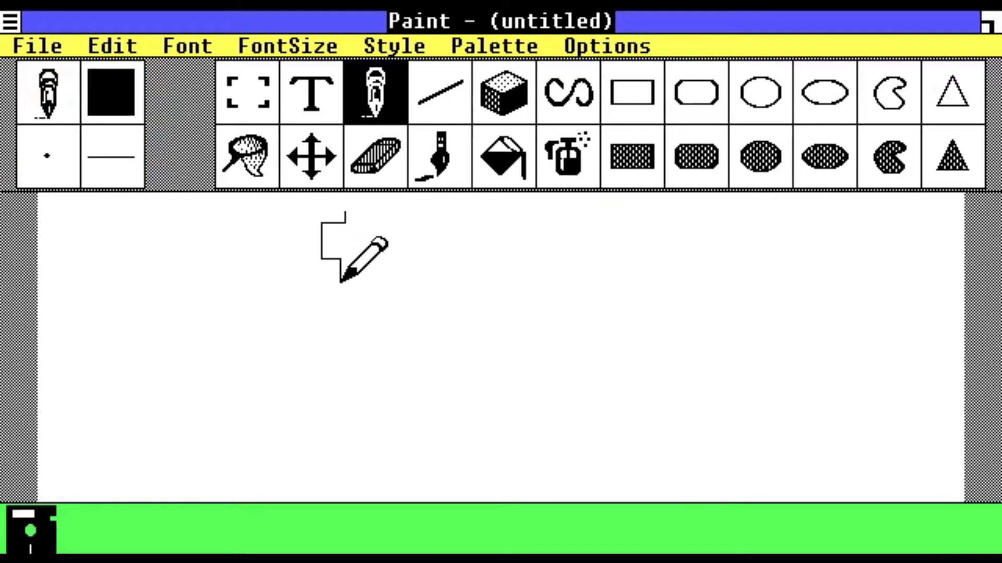
- Close Paint without saving the changes to the untitled drawing
key(alt+f)
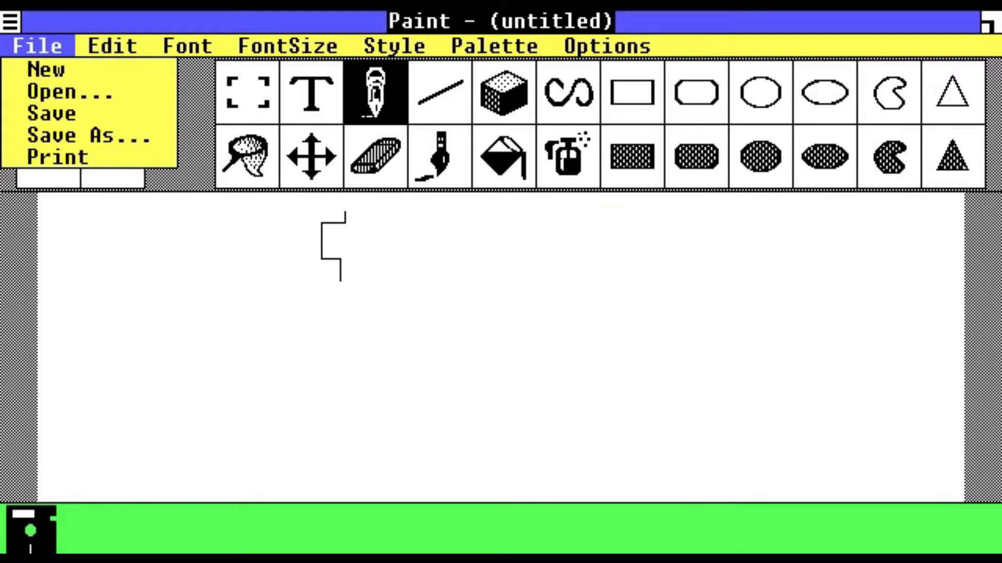
key(Left)
key(Up)
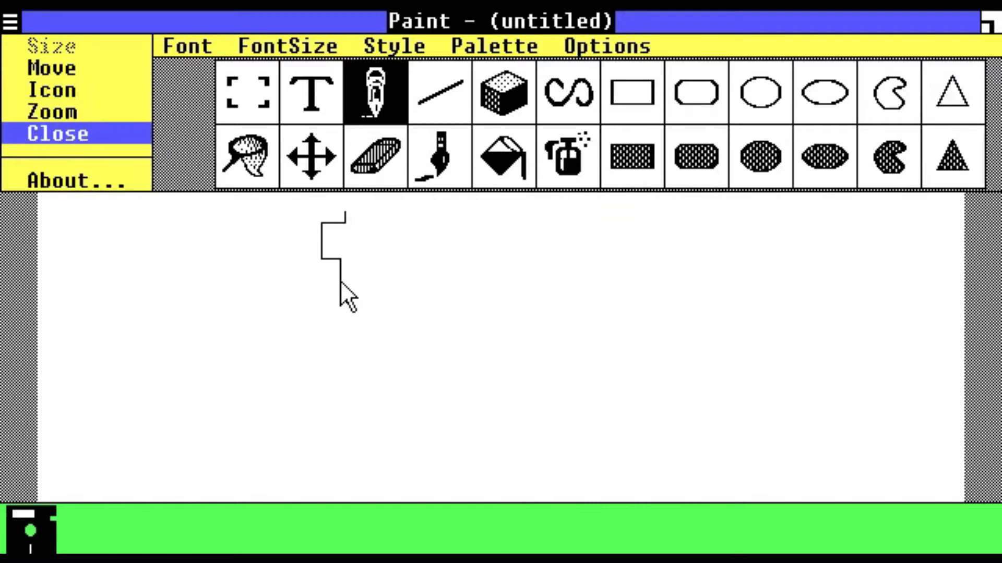
key(Return)
key(Tab)
key(space)
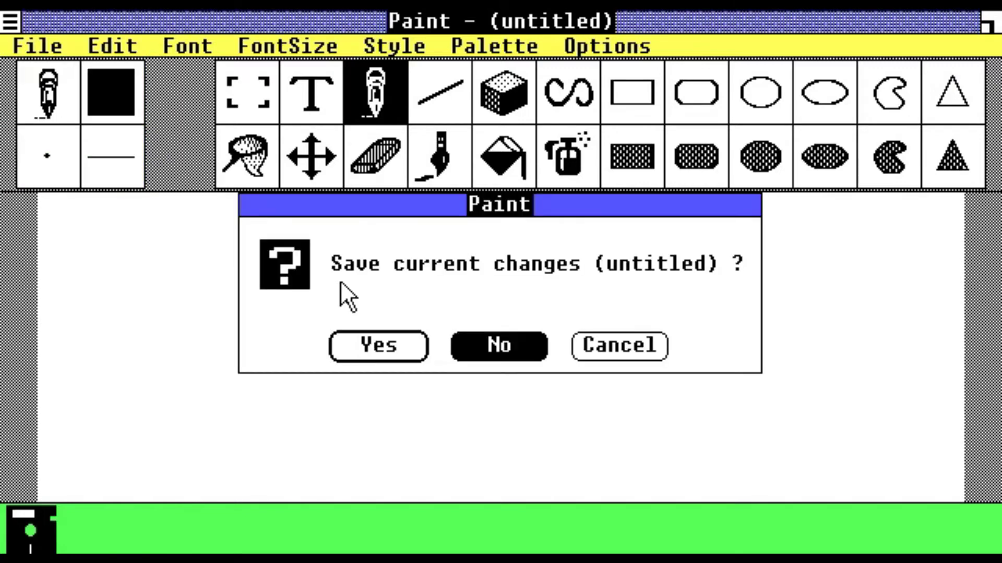
- Open WIN.INI from the MS-DOS Executive file list in Notepad
key(Down)
key(Down)
key(Down)
key(Down)
key(Right)
key(Right)
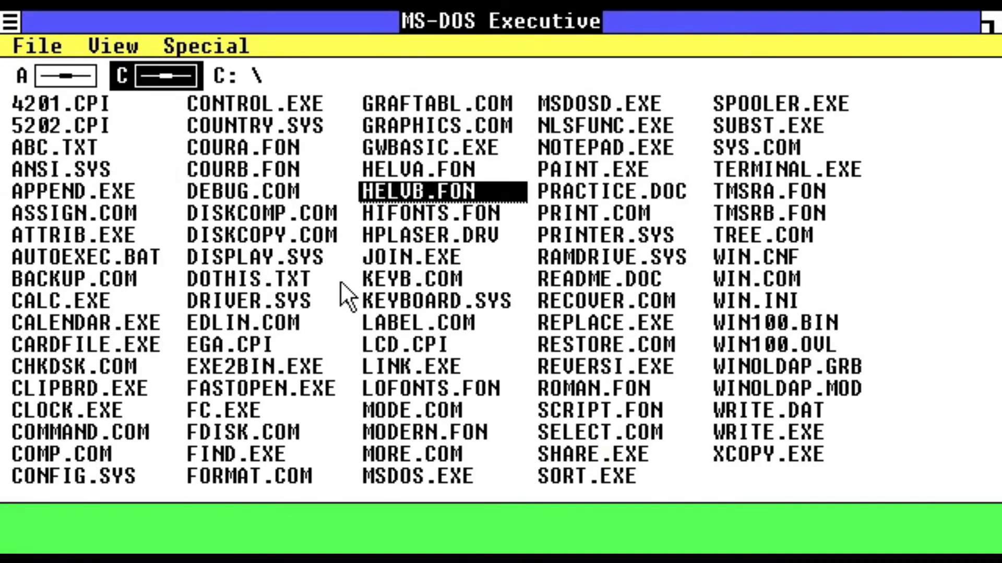
key(Right)
key(Right)
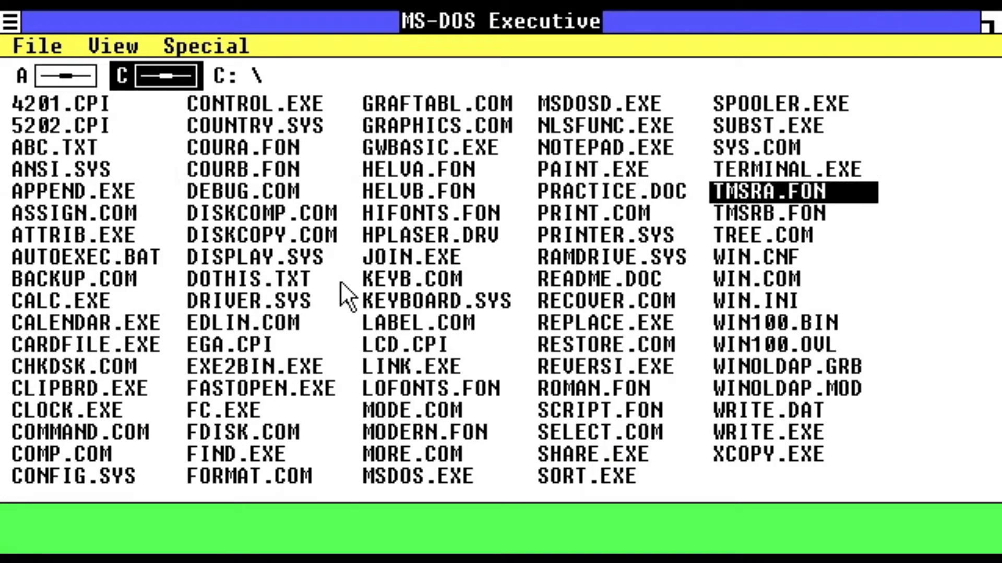
key(Left)
key(Down)
key(Down)
key(Down)
key(Down)
key(Down)
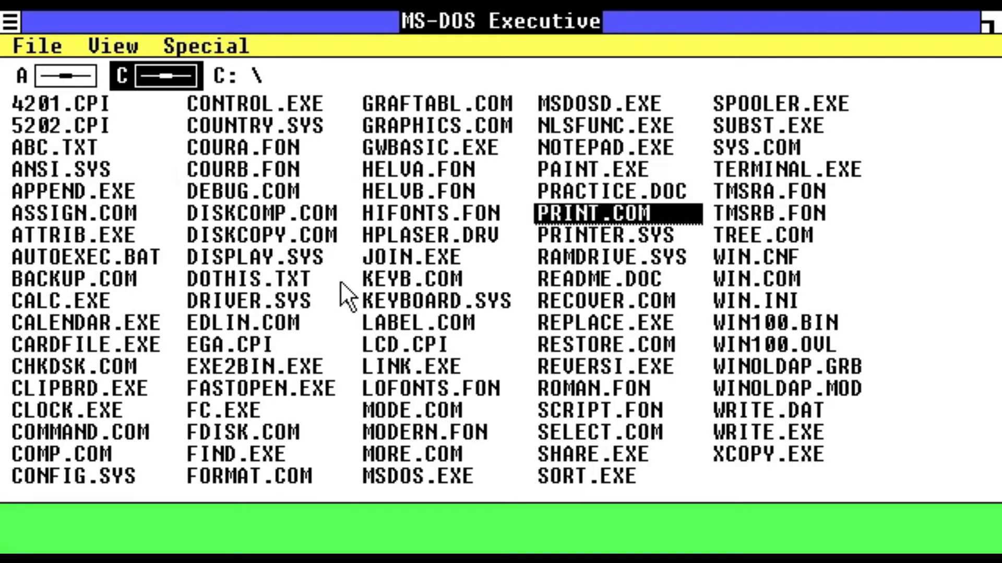
key(Right)
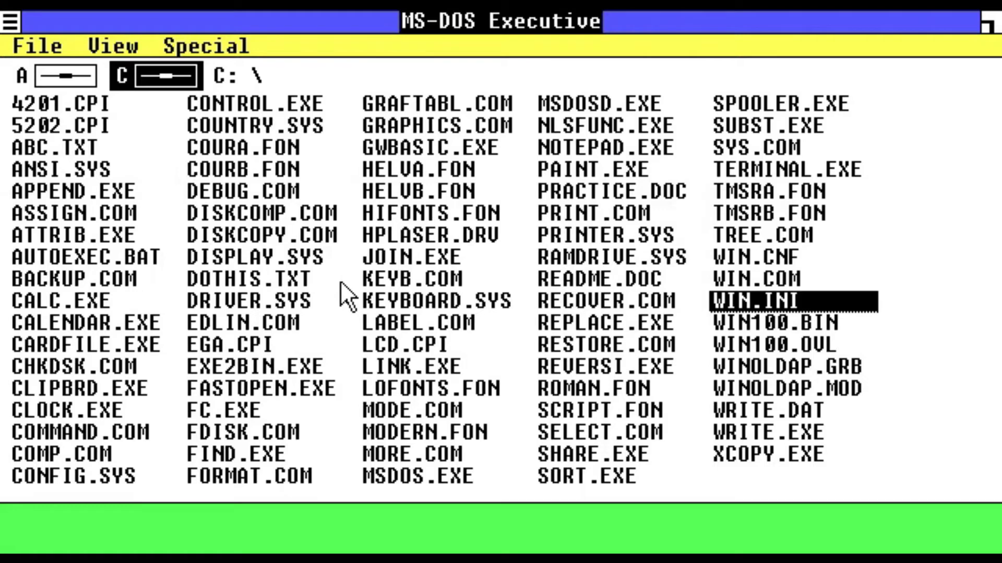
key(Up)
key(Down)
key(Return)
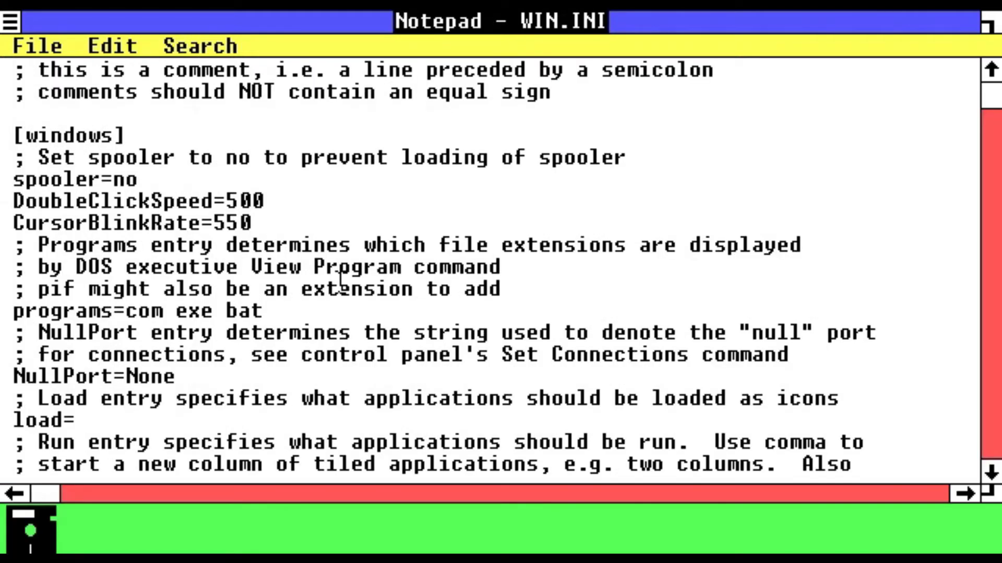
- Read through the settings in WIN.INI, from the [windows] section through the color entries to the [pif] section
key(Down)
key(Down)
key(Down)
key(Down)
key(Down)
key(Up)
key(Up)
key(Up)
key(Up)
key(Down)
key(Right)
key(Up)
key(Right)
key(Right)
key(Down)
key(Down)
key(Down)
key(Down)
key(Down)
key(Down)
key(Down)
key(Down)
key(Down)
key(Down)
key(Down)
key(Down)
key(Down)
key(Down)
key(Down)
key(Down)
key(Down)
key(Down)
key(Down)
key(Down)
key(Down)
key(Down)
key(Down)
key(Down)
key(Down)
key(Down)
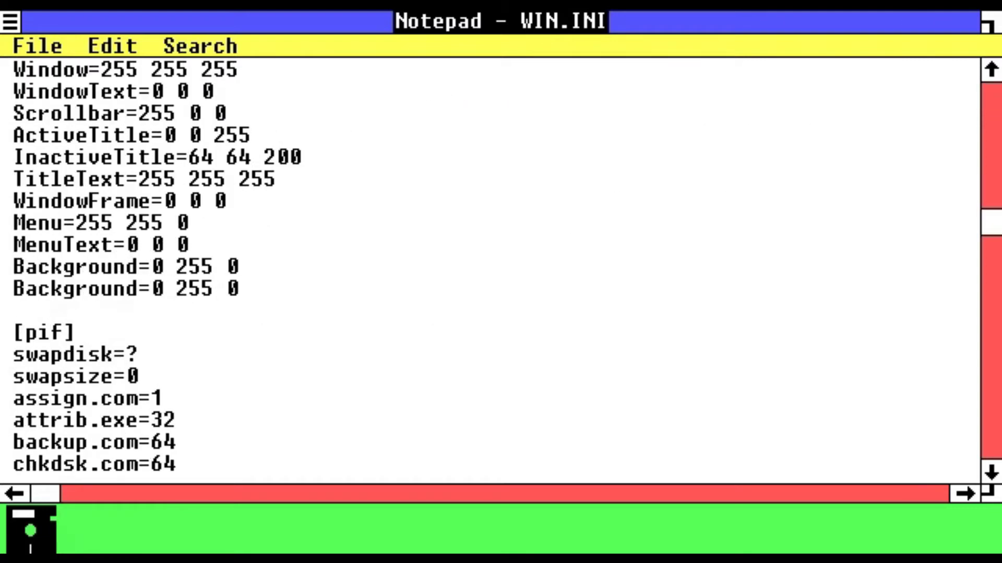
key(Down)
key(Down)
key(Down)
key(Down)
key(Down)
key(Down)
key(Down)
key(Up)
key(Up)
key(Up)
key(Up)
key(Up)
key(Up)
key(Up)
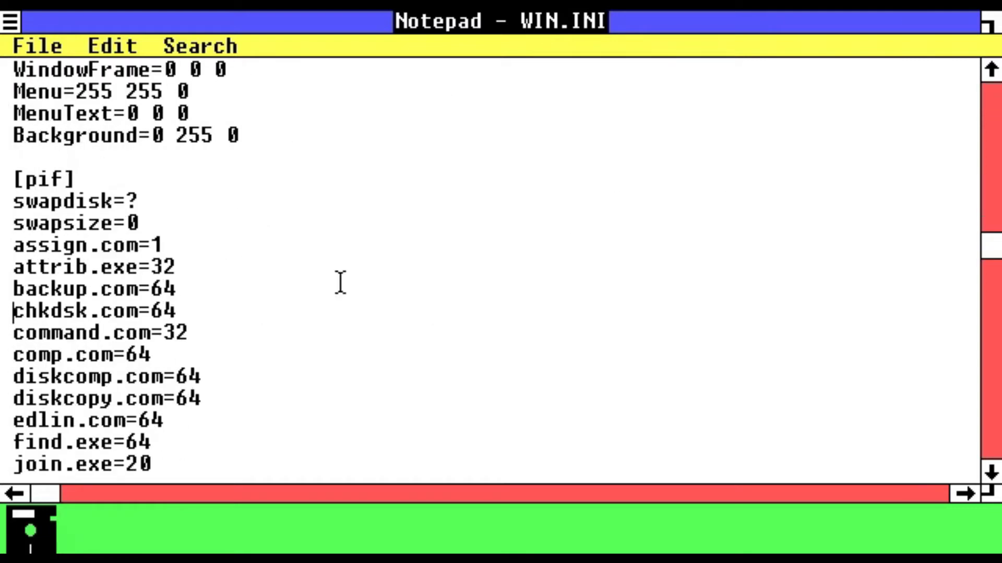
- Go back up through WIN.INI to the start of the [windows] section
key(Up)
key(Up)
key(Up)
key(Up)
key(Up)
key(Up)
key(Up)
key(Up)
key(Up)
key(Up)
key(Up)
key(Up)
key(Up)
key(Up)
key(Up)
key(Up)
key(Up)
key(Up)
key(Up)
key(Up)
key(Up)
key(Up)
key(Up)
key(Up)
key(Up)
key(Up)
key(Up)
key(Up)
key(Up)
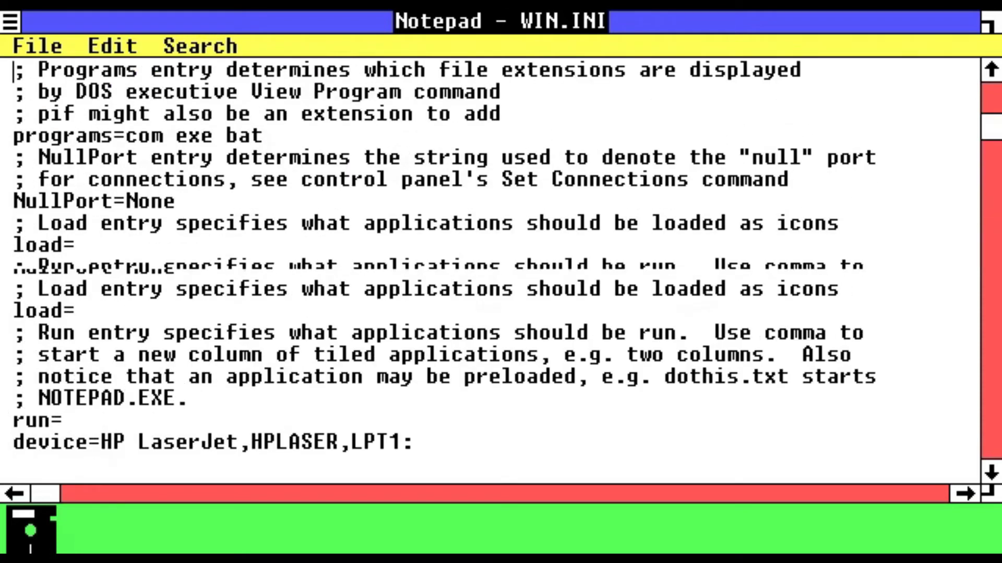
key(Up)
key(Up)
key(Up)
key(Up)
key(Up)
key(Up)
key(Up)
key(Down)
key(Down)
key(Down)
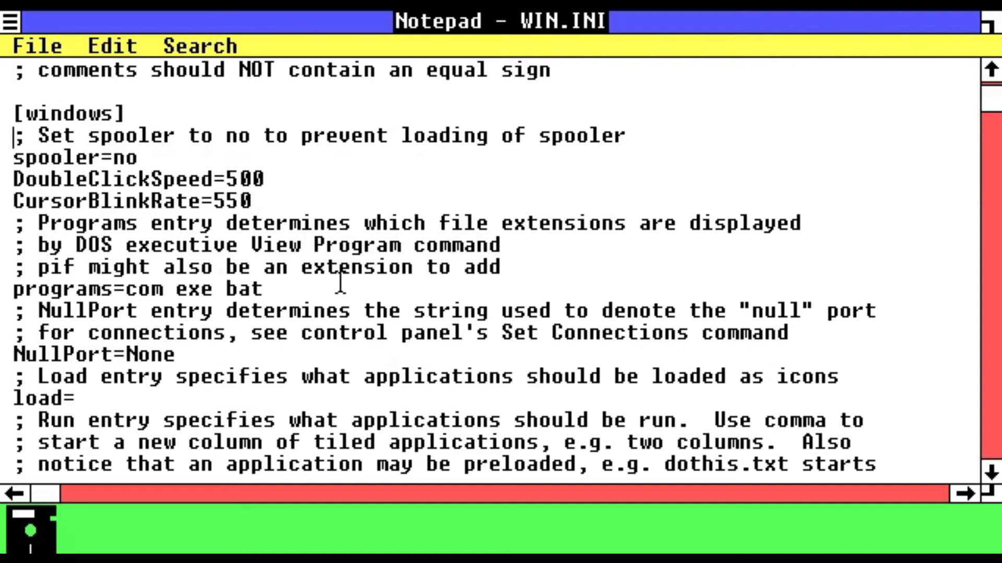
- Read the [windows] entries in WIN.INI, from the spooler setting through the load, run and device lines, to the start of [colors]
key(Down)
key(Down)
key(Down)
key(Down)
key(Down)
key(Down)
key(Down)
key(Down)
key(Down)
key(Down)
key(Down)
key(Down)
key(Down)
key(Down)
key(Down)
key(Down)
key(Down)
key(Down)
key(Down)
key(Down)
key(Down)
key(Down)
key(Down)
key(Down)
key(Down)
key(Down)
key(Down)
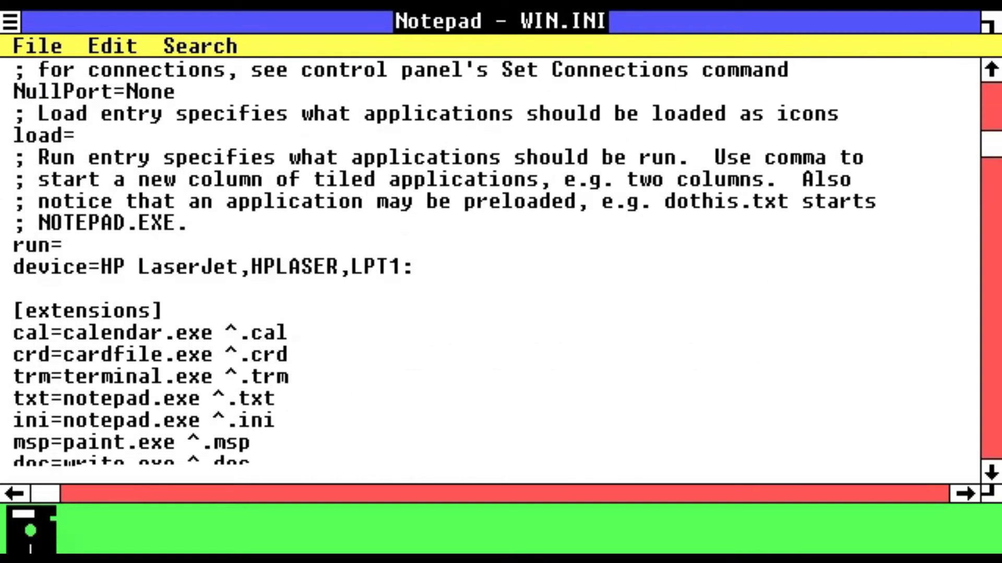
key(Down)
key(Down)
key(Down)
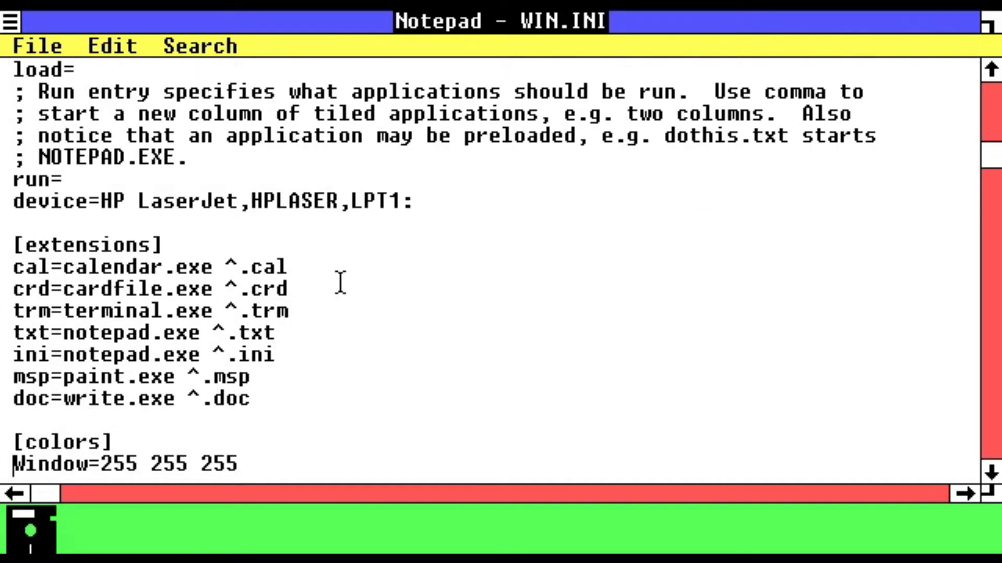
- Examine the file extension associations listed in the [extensions] section of WIN.INI
key(Up)
key(Up)
key(Up)
key(Up)
key(Up)
key(Up)
key(Right)
key(Right)
key(Right)
key(Right)
key(Right)
key(Down)
key(Down)
key(Down)
key(Up)
key(Up)
key(Up)
key(Up)
key(Up)
key(Up)
key(Down)
key(Down)
key(Down)
key(Down)
key(Down)
key(Down)
key(Right)
key(Right)
key(Right)
key(Right)
key(Right)
key(Right)
key(Right)
key(Right)
key(Right)
key(Right)
key(Right)
key(Up)
key(Up)
key(Up)
key(Right)
key(Right)
key(Right)
key(Up)
key(Up)
key(Up)
key(Right)
key(Right)
key(Right)
key(Left)
key(Left)
key(Left)
- Review the RGB entries in the [colors] section of WIN.INI, down to the first lines of [pif]
key(Down)
key(Down)
key(Down)
key(Down)
key(Down)
key(Down)
key(Down)
key(Down)
key(Down)
key(Down)
key(Down)
key(Down)
key(Down)
key(Down)
key(Down)
key(Down)
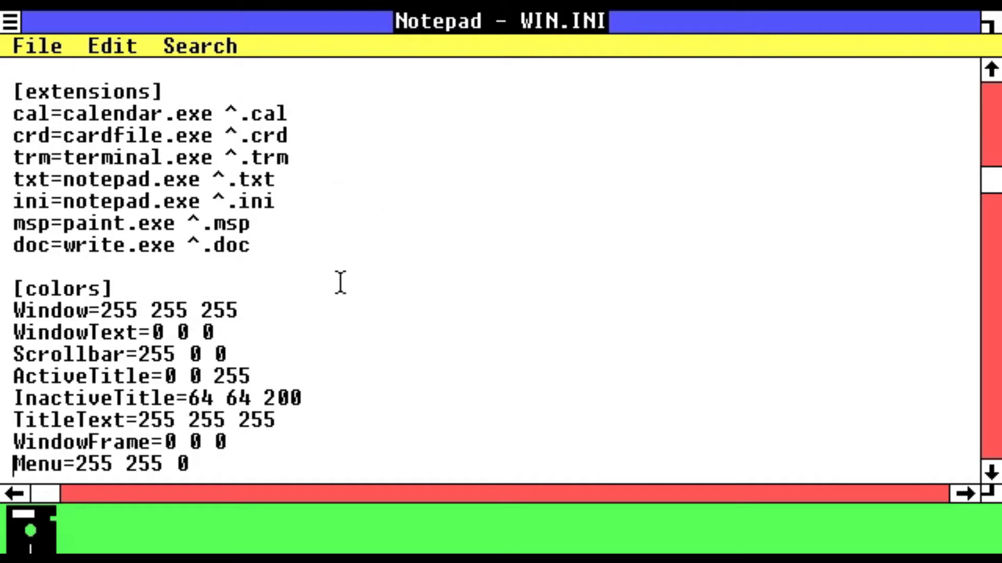
key(Down)
key(Down)
key(Down)
key(Down)
key(Down)
key(Down)
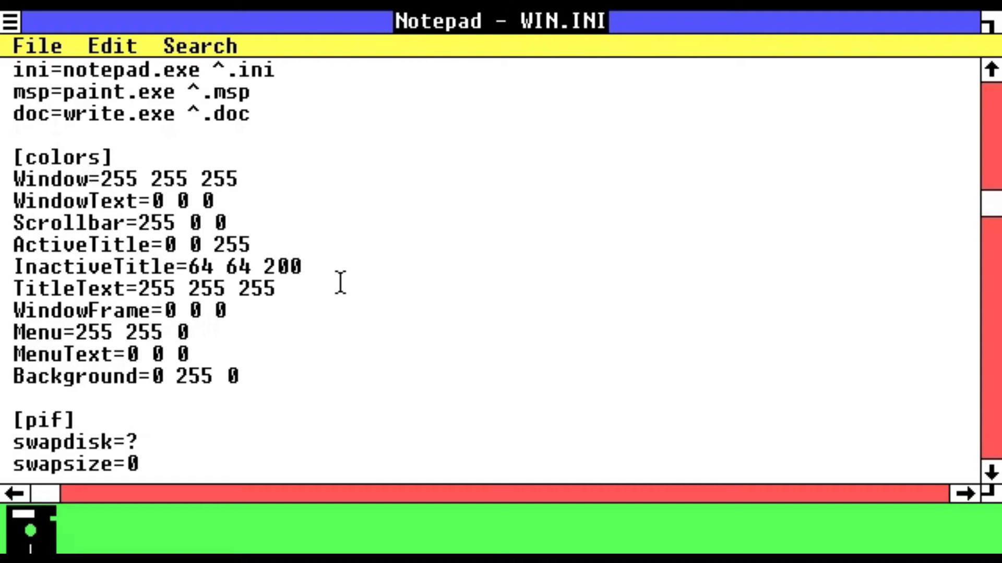
- Read the [pif] section of WIN.INI from the swapdisk and swapsize settings down to the recover.com entry
key(Up)
key(Up)
key(Up)
key(Up)
key(Up)
key(Down)
key(Down)
key(Down)
key(Down)
key(Down)
key(Down)
key(Down)
key(Down)
key(Down)
key(Down)
key(Down)
key(Down)
key(Down)
key(Down)
key(Down)
key(Down)
key(Down)
key(Down)
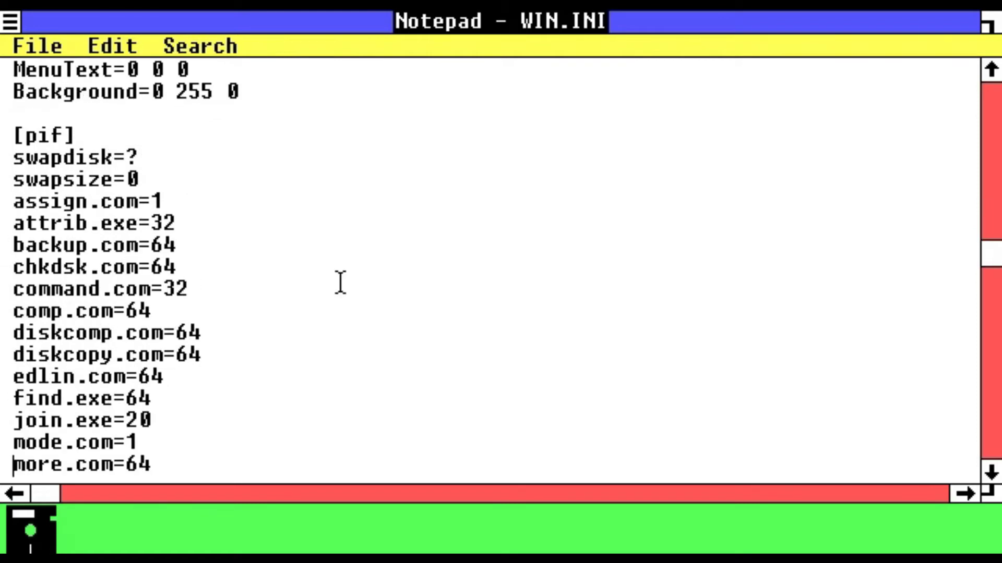
key(Down)
key(Down)
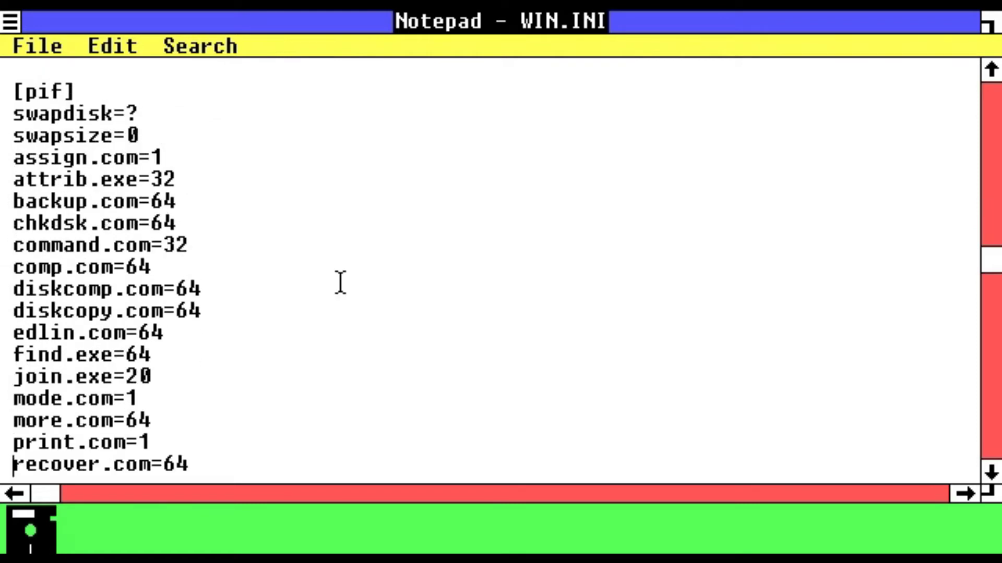
- Go back over the middle [pif] entries in WIN.INI and continue down to the subst.exe line
key(Up)
key(Up)
key(Up)
key(Right)
key(Right)
key(Right)
key(Right)
key(Right)
key(Right)
key(Right)
key(Right)
key(Right)
key(Right)
key(Up)
key(Down)
key(Down)
key(Down)
key(Down)
key(Down)
key(Down)
key(Down)
key(Down)
key(Down)
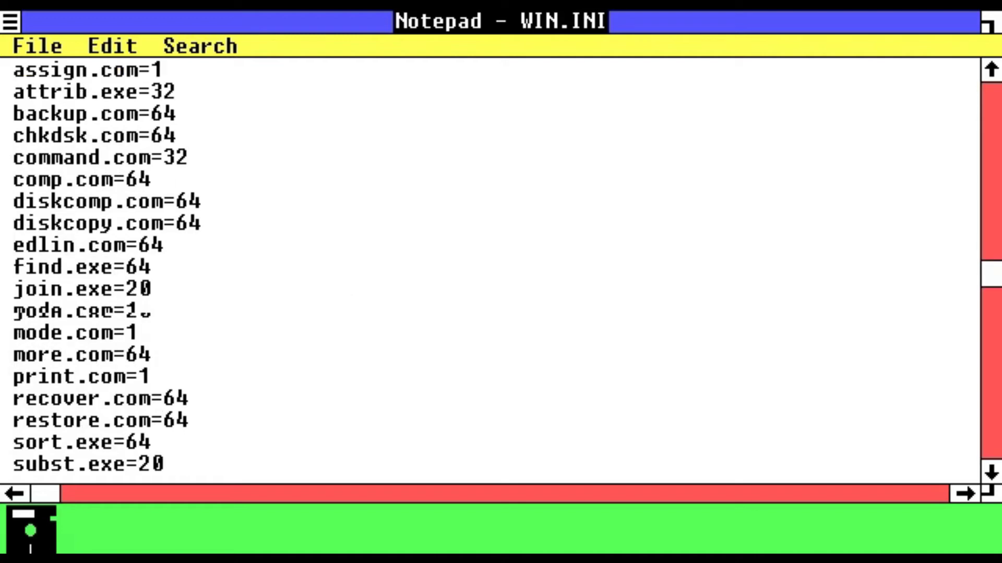
- Read the end of [pif] and the [ports] section of WIN.INI, including its comments and the LPT and COM entries
key(Down)
key(Down)
key(Down)
key(Down)
key(Down)
key(Down)
key(Down)
key(Down)
key(Down)
key(Down)
key(Down)
key(Down)
key(Down)
key(Down)
key(Down)
key(Down)
key(Down)
key(Down)
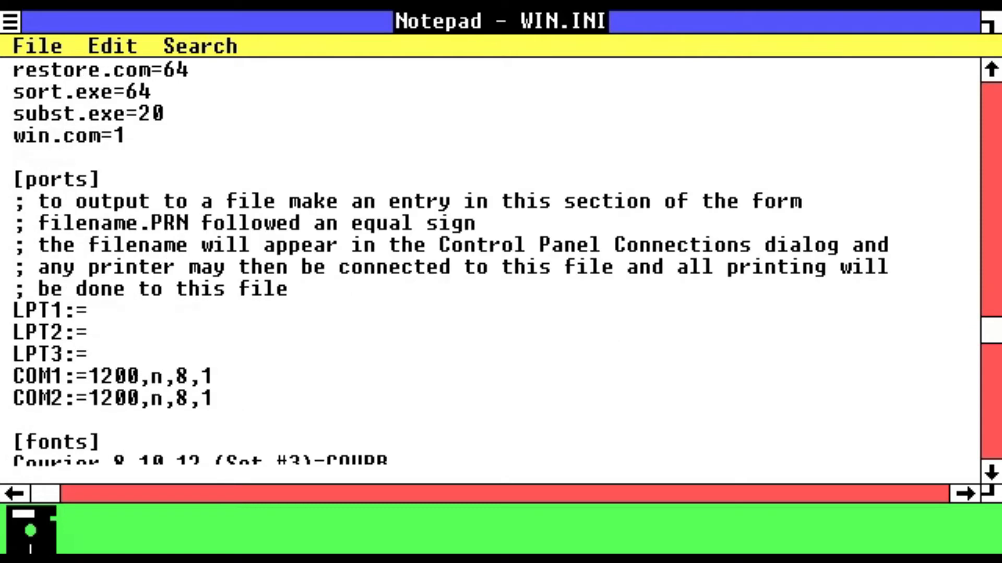
key(Down)
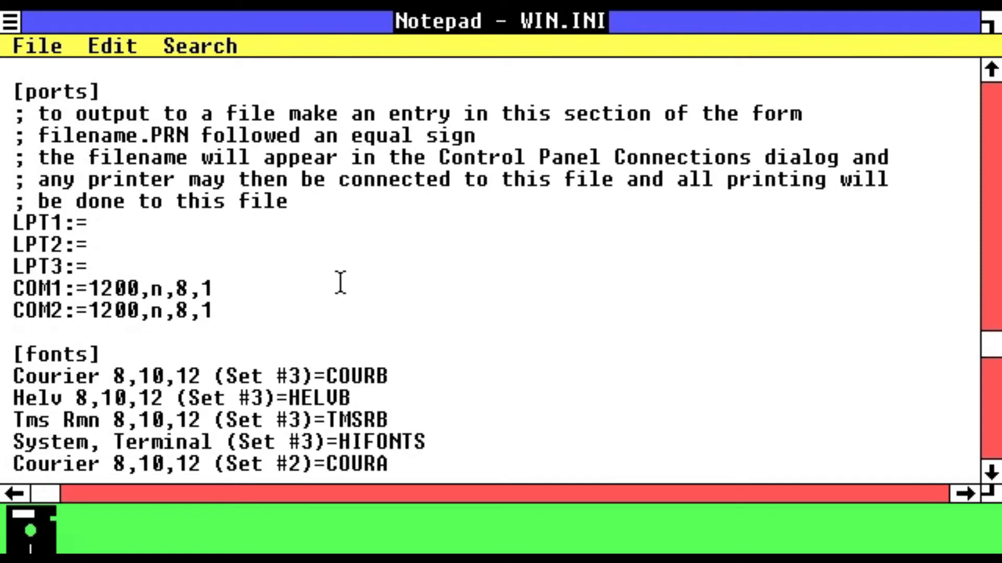
- Examine the Courier, Helv, Tms Rmn, Roman and Script entries in the [fonts] section of WIN.INI
key(Down)
key(Down)
key(Down)
key(Down)
key(Down)
key(Down)
key(Down)
key(Down)
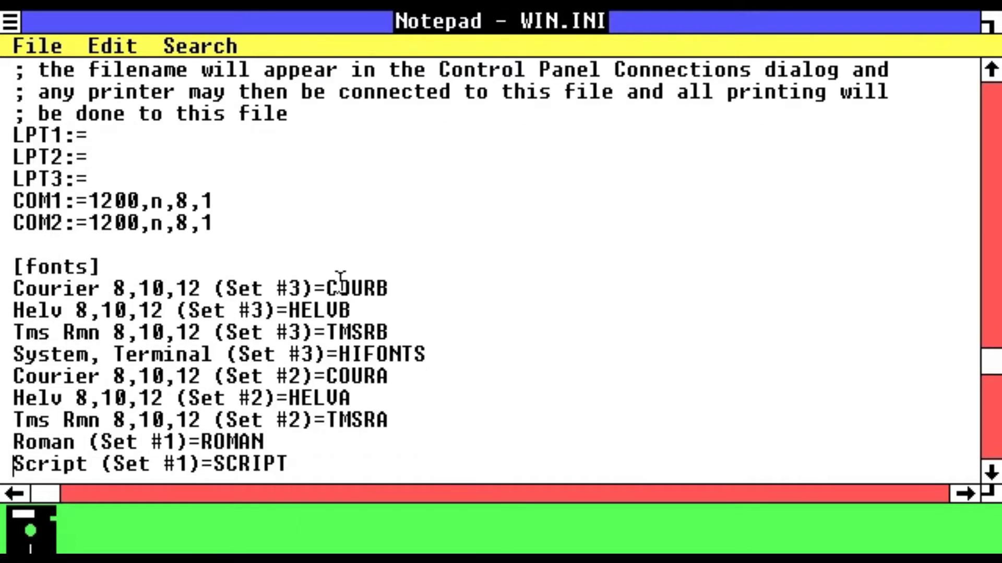
key(Up)
key(Up)
key(Up)
key(Up)
key(Up)
key(Up)
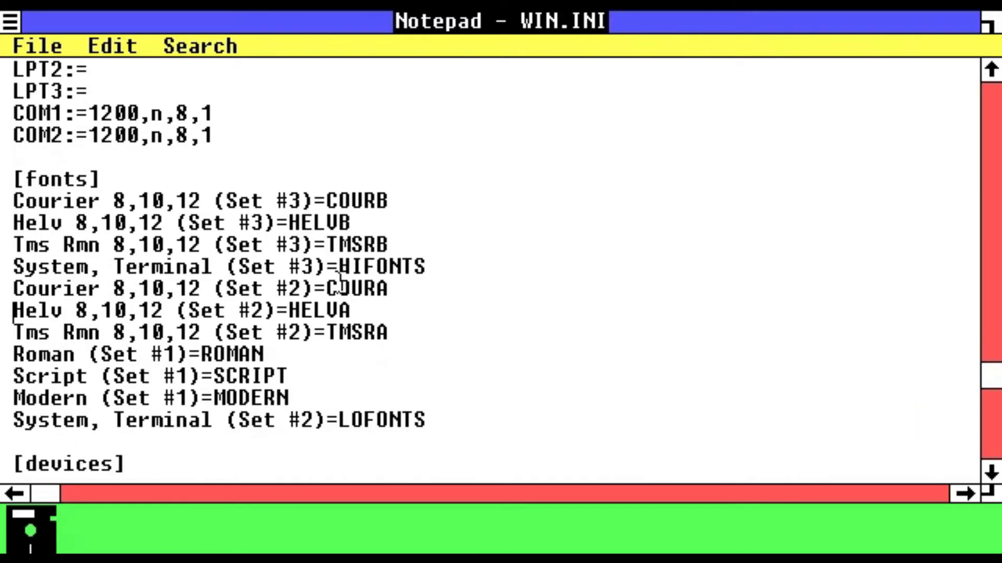
key(Up)
- Review the remaining [fonts] entries and the HP LaserJet line under [devices] at the end of WIN.INI
key(Down)
key(Right)
key(Right)
key(Right)
key(Down)
key(Down)
key(Down)
key(Down)
key(Down)
key(Down)
key(Down)
key(Up)
key(Up)
key(Up)
key(Down)
key(Down)
key(Down)
key(Down)
key(Down)
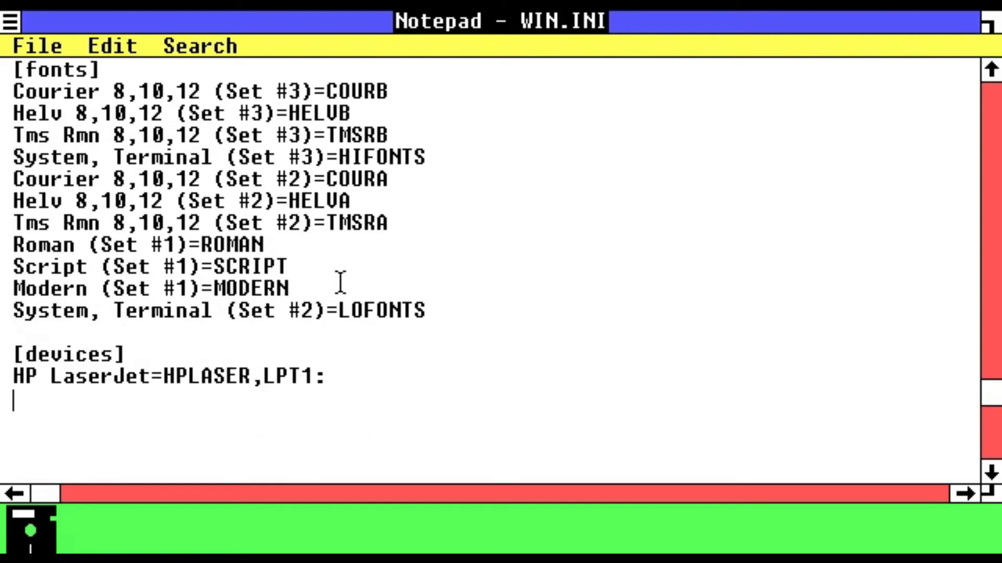
key(Up)
key(Down)
- Close the Notepad window showing WIN.INI
key(alt+f)
key(Left)
key(Down)
key(Down)
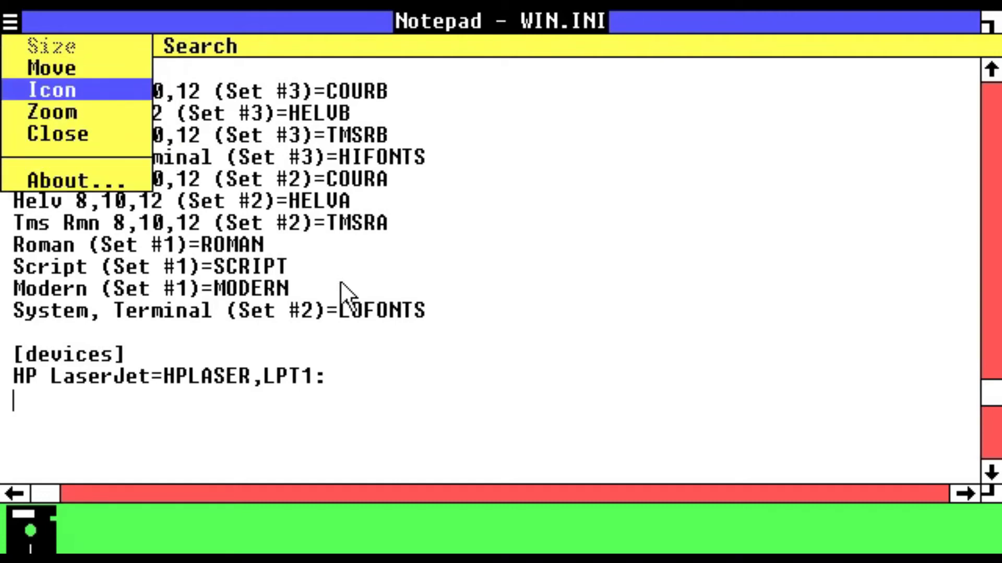
key(Down)
key(Down)
key(Down)
key(Up)
key(Return)
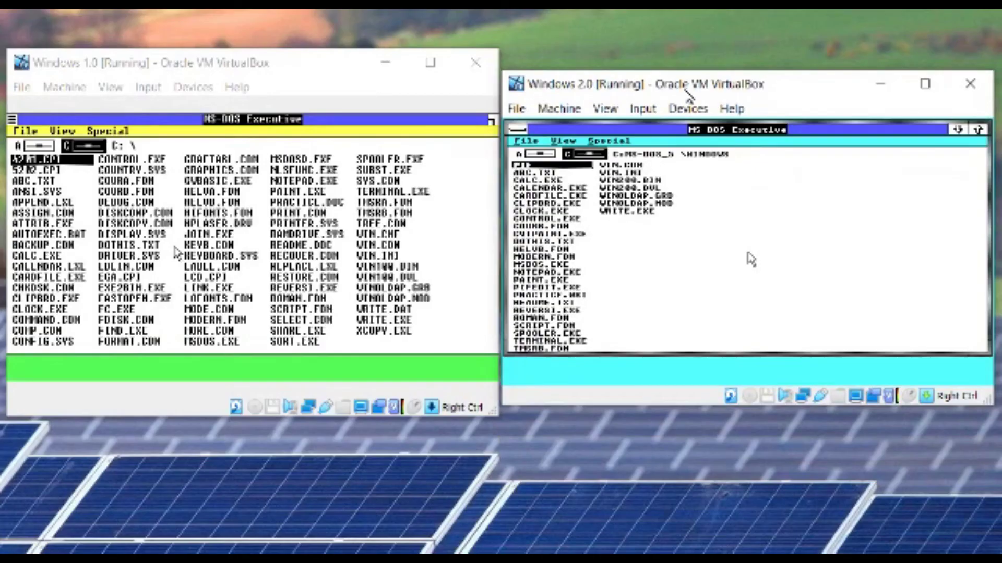
- Switch to the Windows 2.0 virtual machine and launch CALC.EXE from its MS-DOS Executive
click(662, 44)
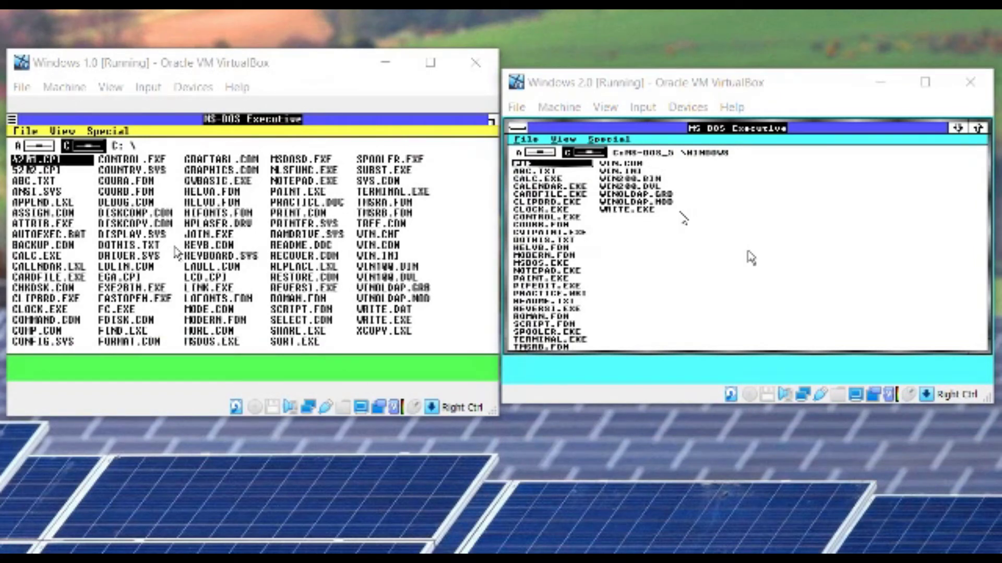
click(751, 258)
key(Down)
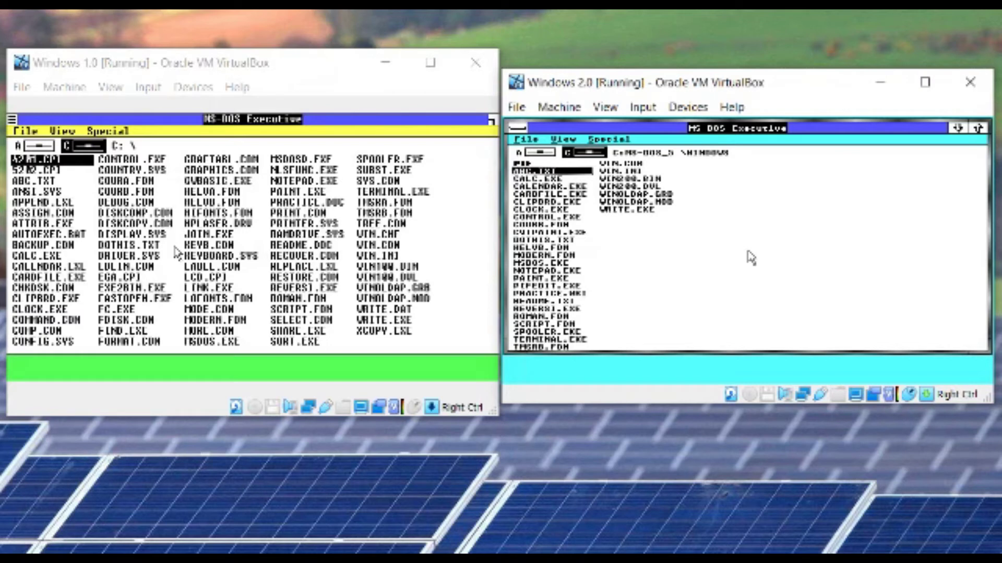
key(Down)
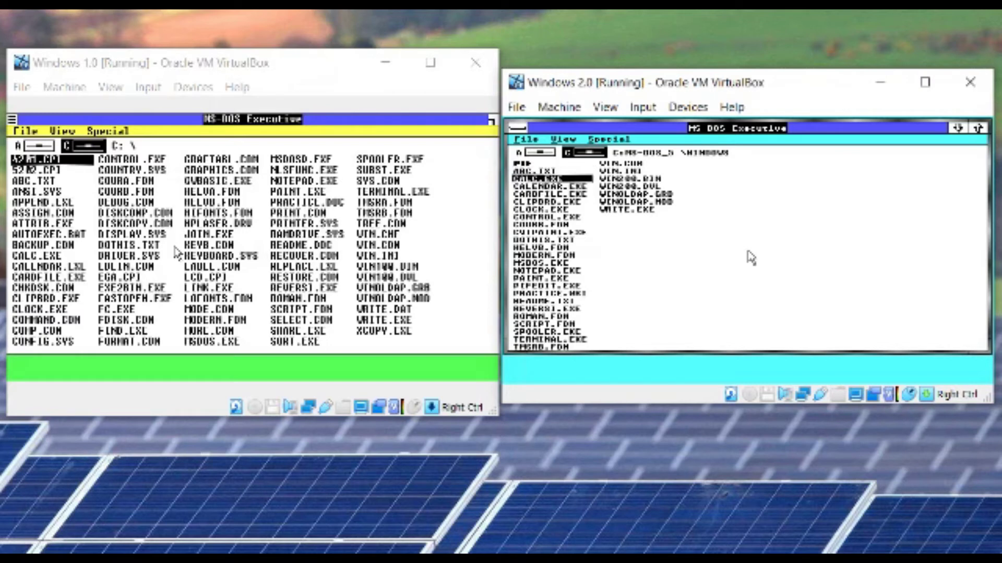
key(Return)
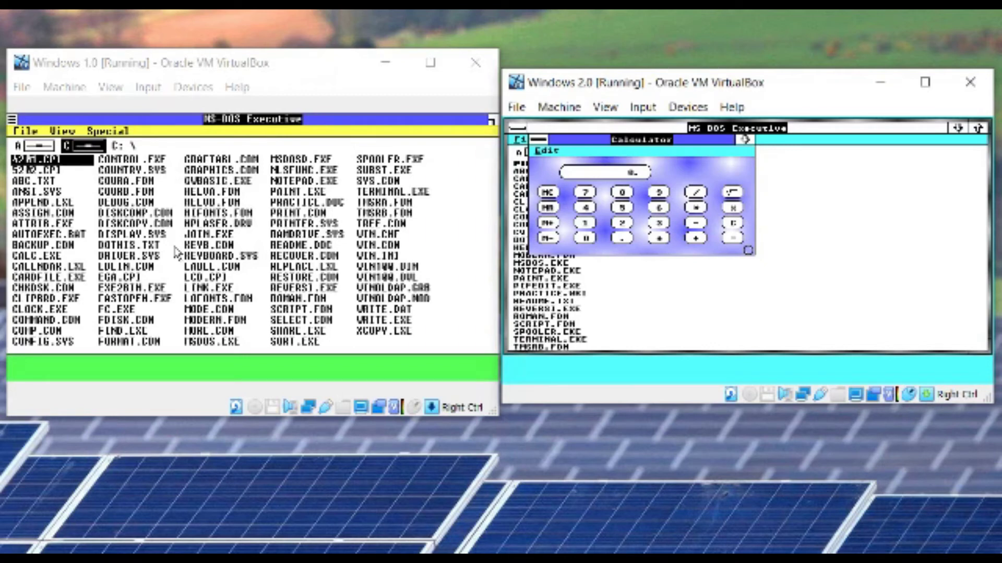
- Switch to the Windows 1.0 virtual machine and launch CALC.EXE from its MS-DOS Executive
click(254, 236)
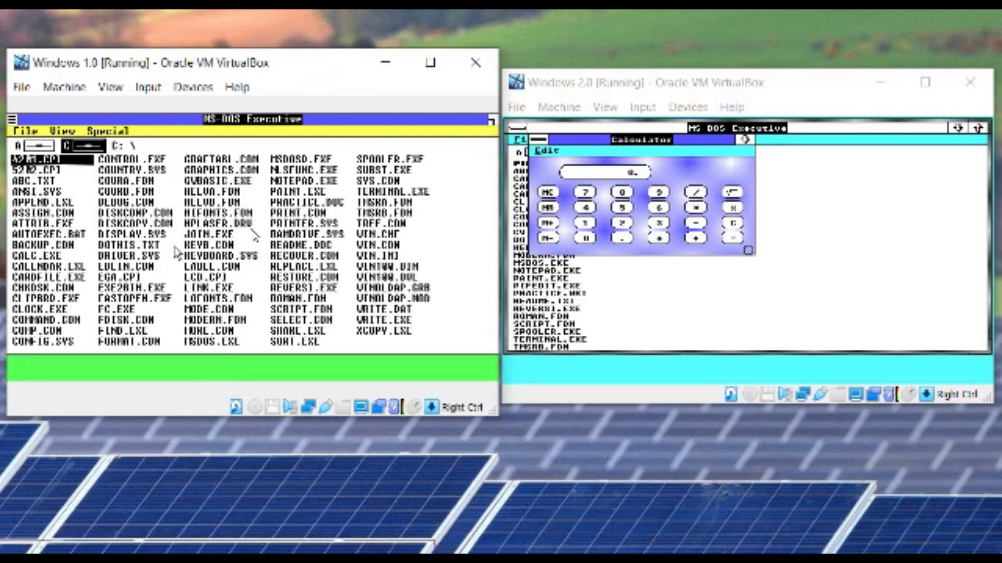
key(Down)
key(Down)
key(Down)
key(Down)
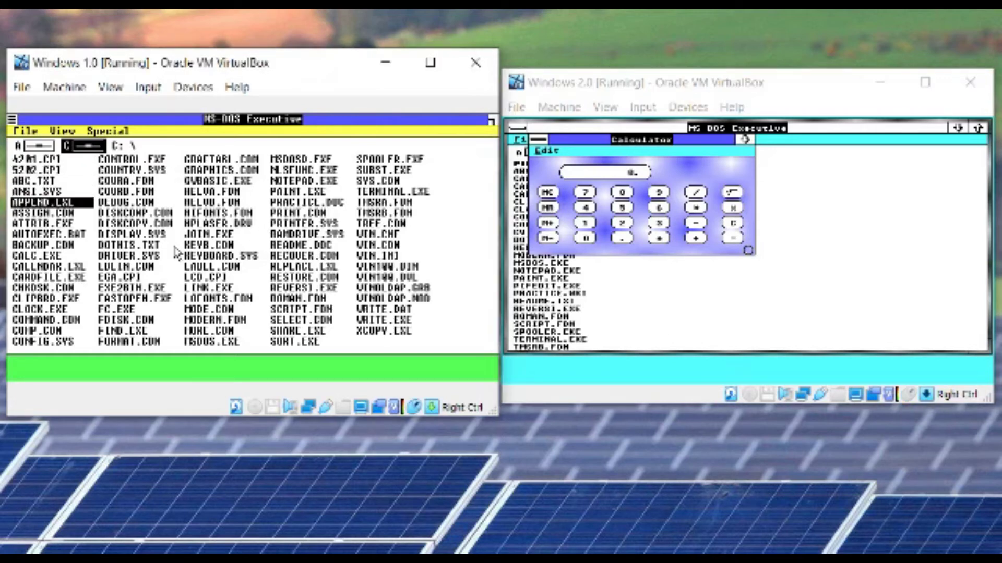
key(Down)
key(Down)
key(Down)
key(Down)
key(Down)
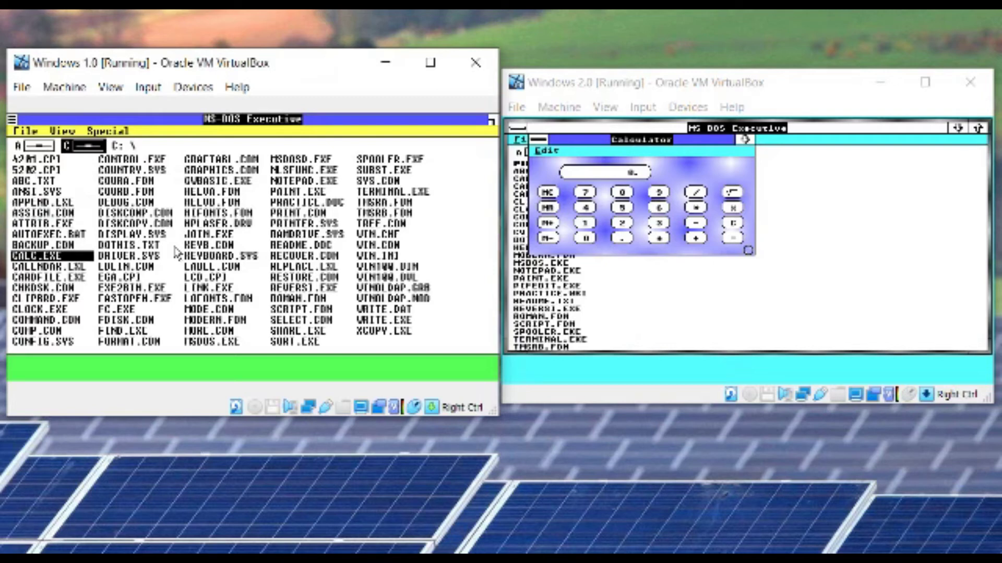
key(Return)
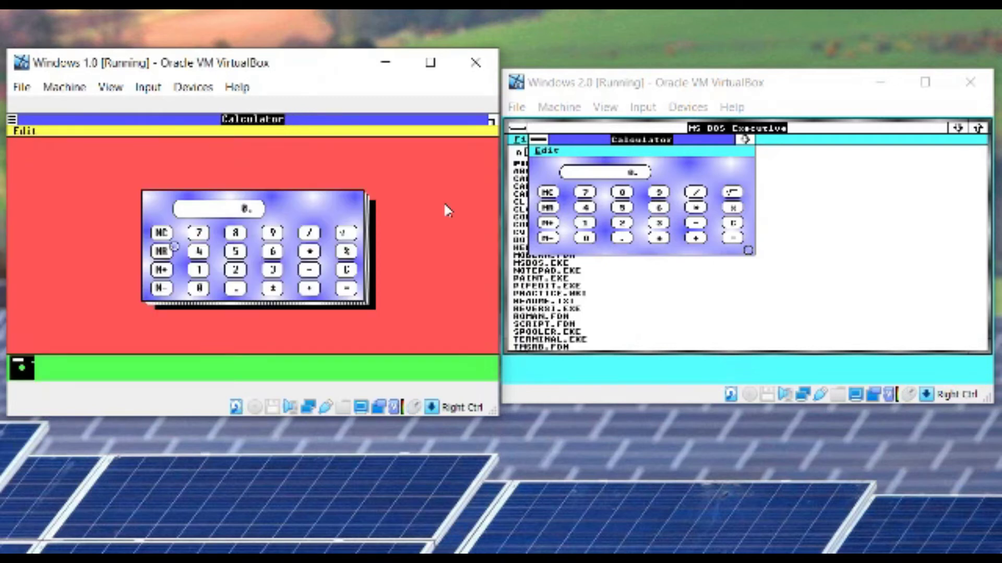
- Return to the Windows 2.0 virtual machine and close its Calculator
click(585, 170)
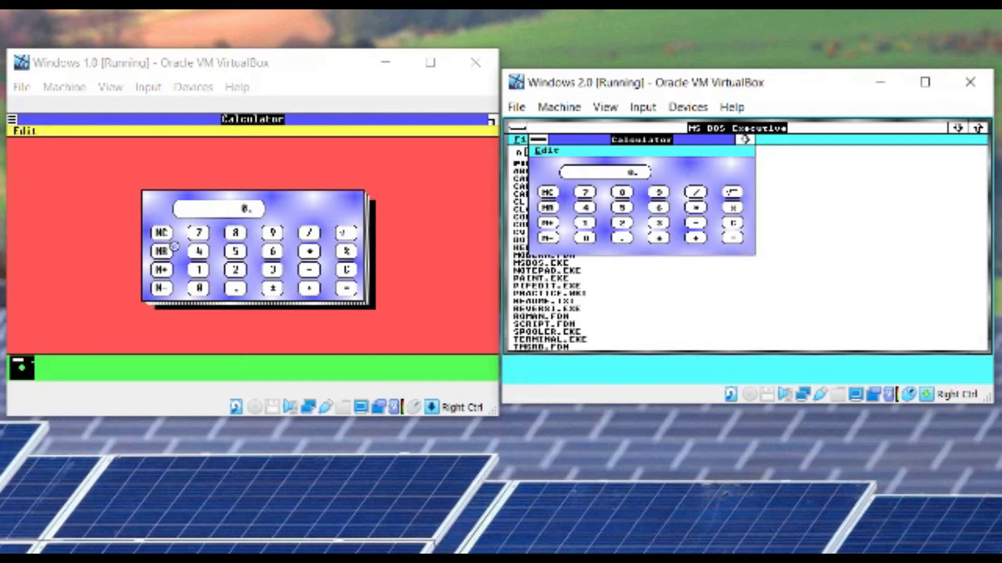
key(alt+e)
key(Left)
key(Down)
key(Down)
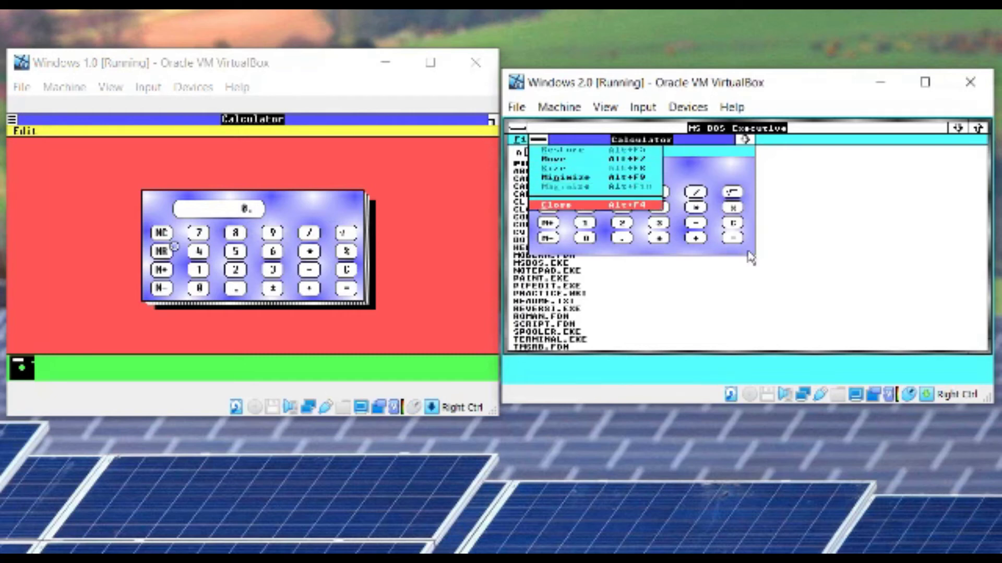
key(Down)
key(Up)
key(Return)
- Open WIN.INI from the MS-DOS Executive file list in Windows 2.0
key(Right)
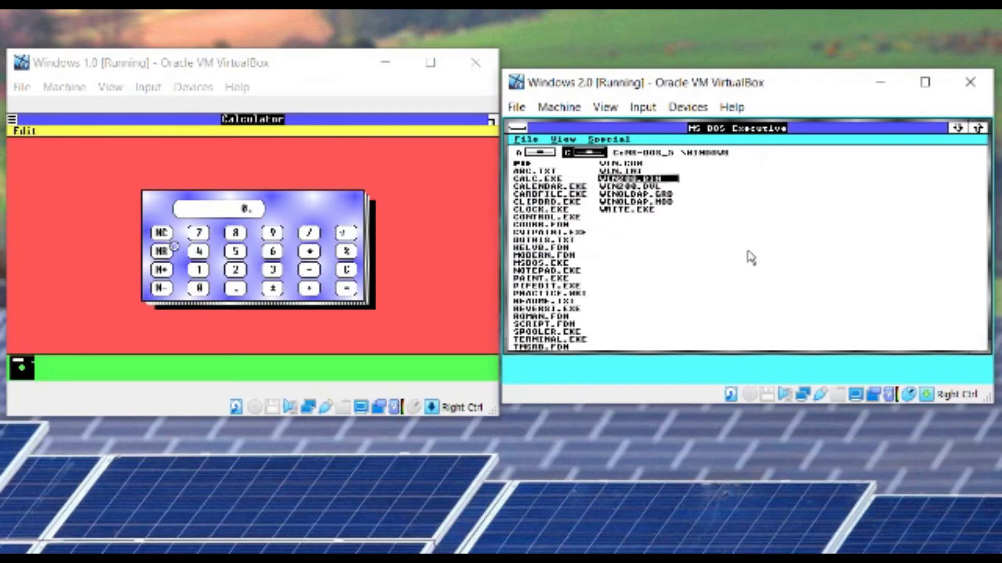
key(Up)
key(Up)
key(Down)
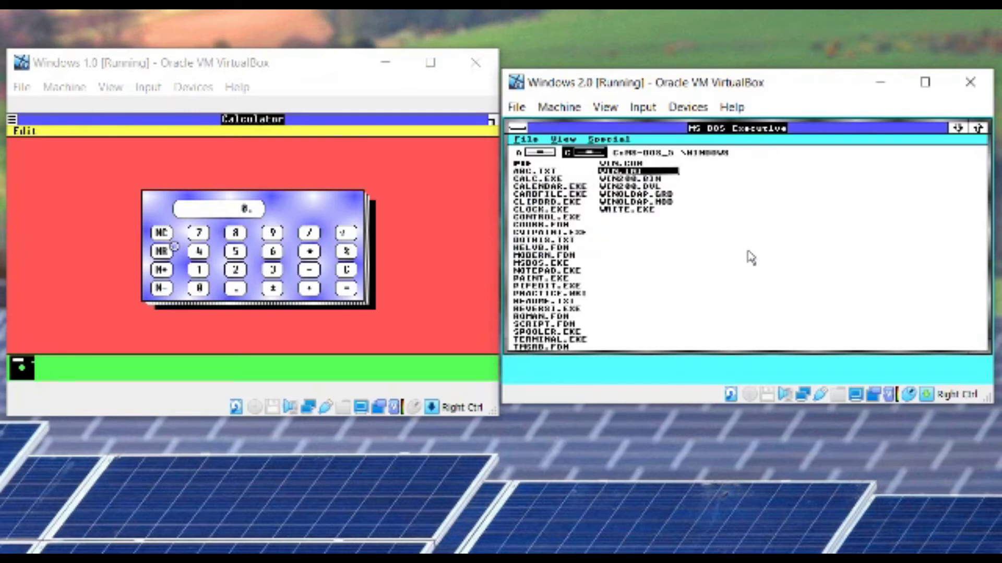
key(Return)
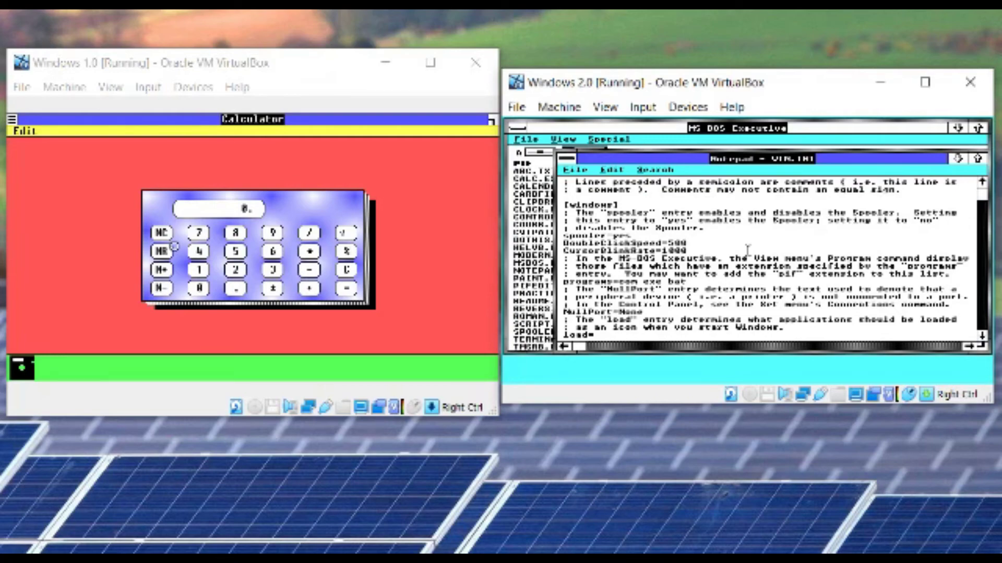
- Read the Windows 2.0 WIN.INI from the [windows] entries through [extensions] to the start of [colors]
key(Down)
key(Down)
key(Down)
key(Down)
key(Down)
key(Down)
key(Down)
key(Down)
key(Down)
key(Down)
key(Down)
key(Down)
key(Down)
key(Down)
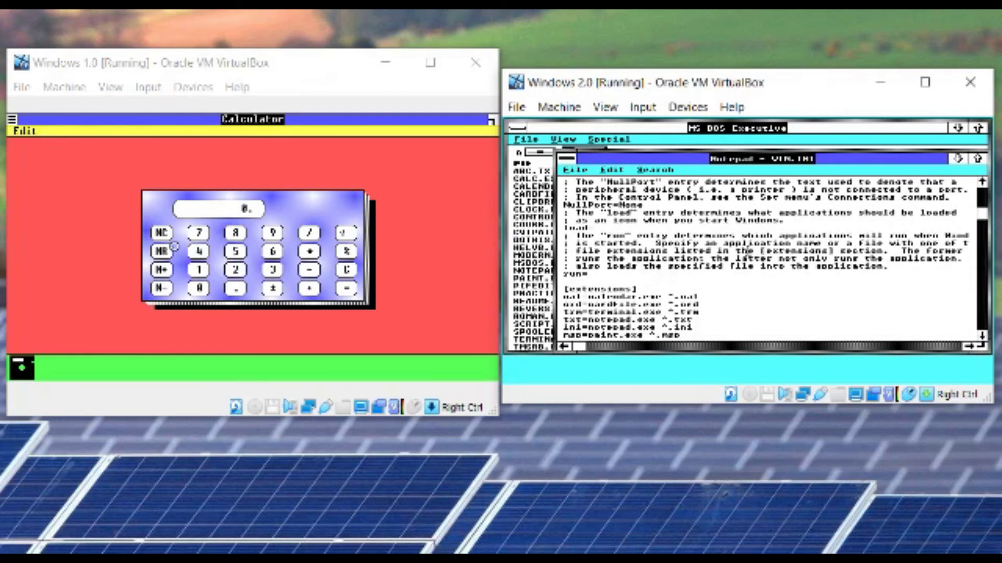
key(Down)
key(Down)
key(Down)
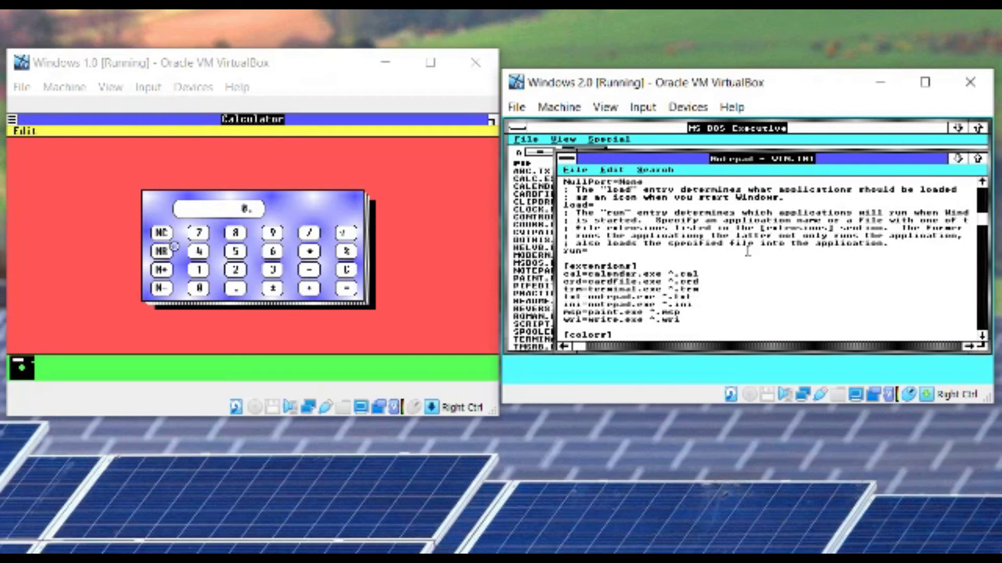
- Close the Notepad window showing WIN.INI in Windows 2.0
key(alt+f)
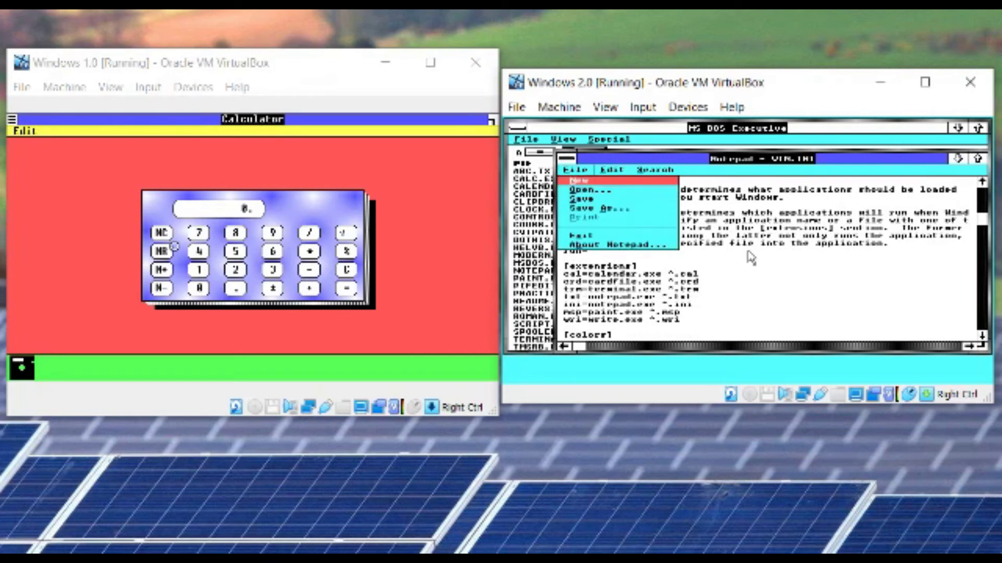
key(Left)
key(Up)
key(Return)
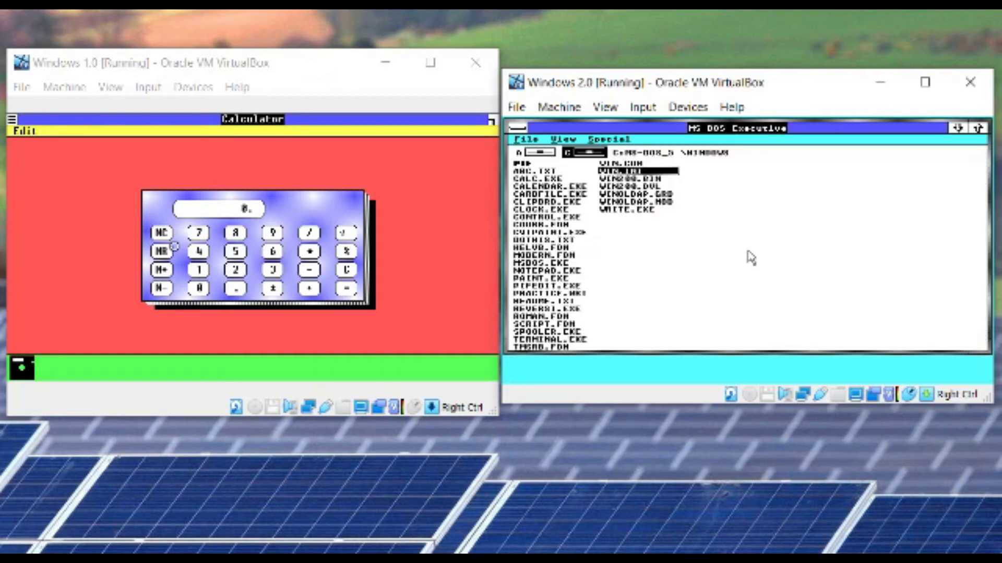
- Display the About MS-DOS Executive information in Windows 2.0
key(alt+f)
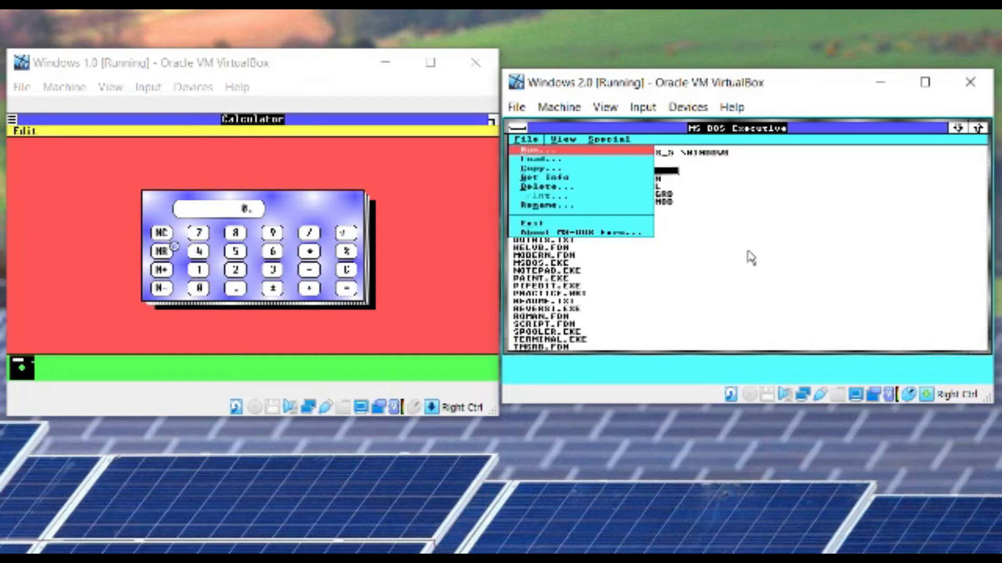
key(Up)
key(Return)
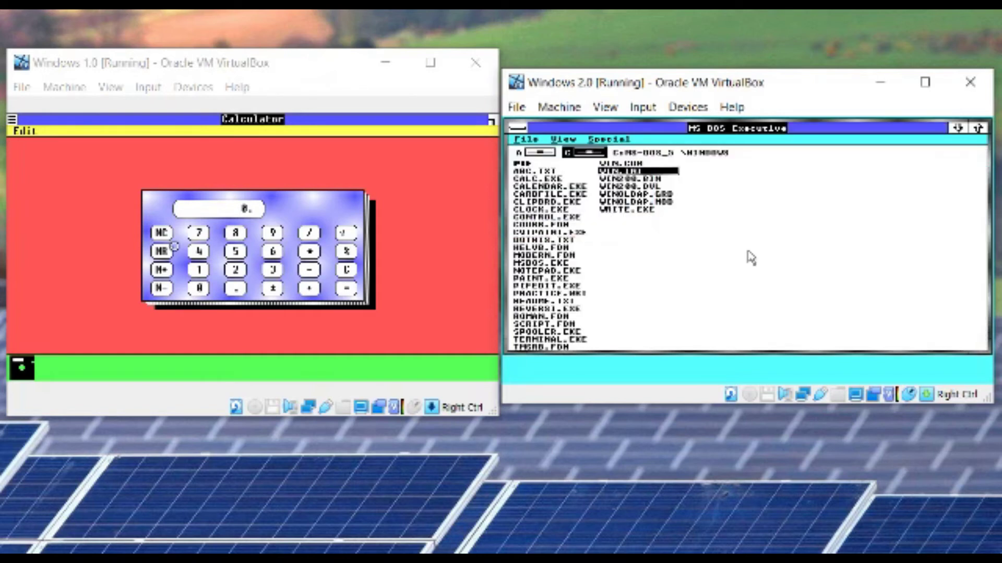
- Switch to the Windows 1.0 virtual machine and close its Calculator
click(107, 196)
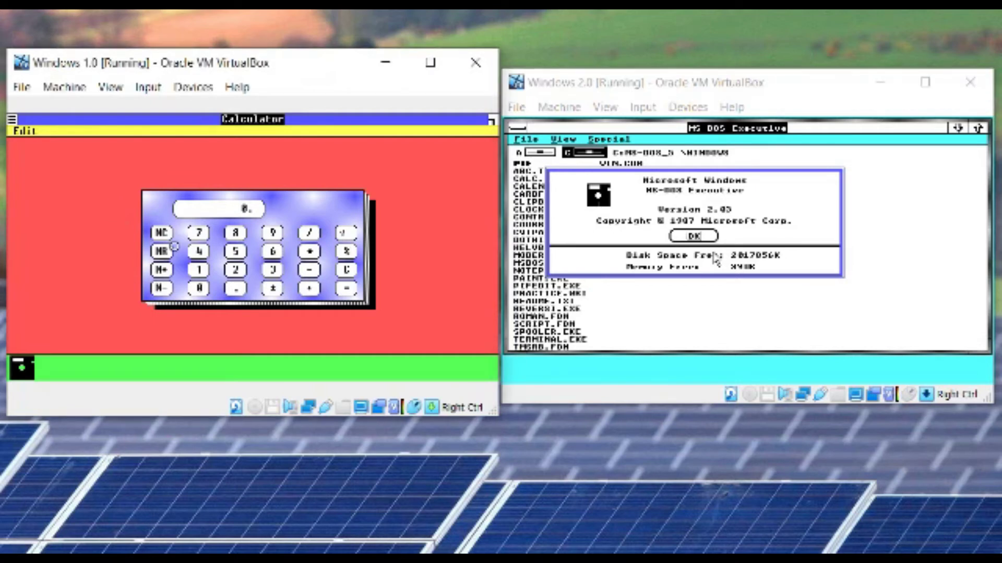
key(alt+e)
key(Down)
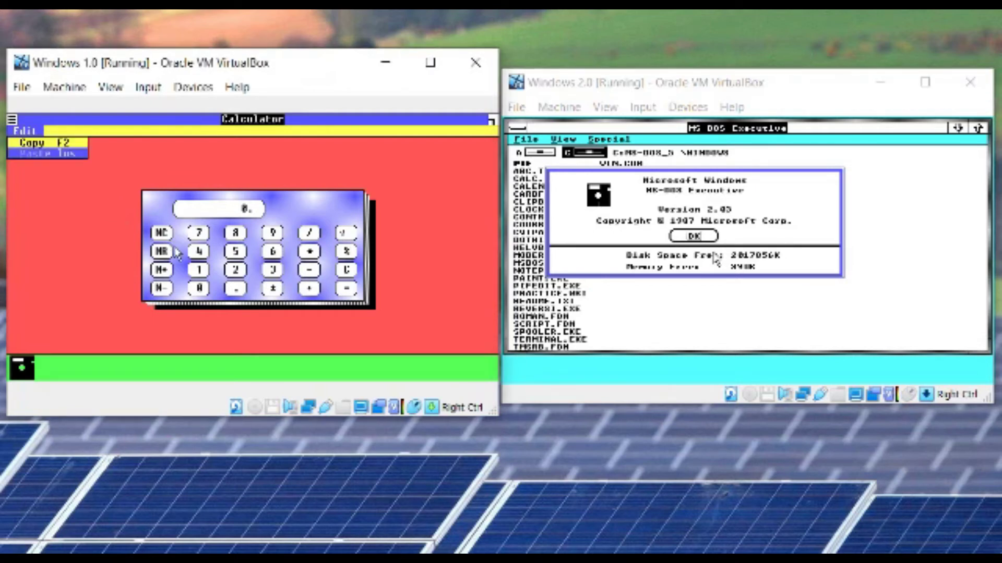
key(Left)
key(Up)
key(Up)
key(Return)
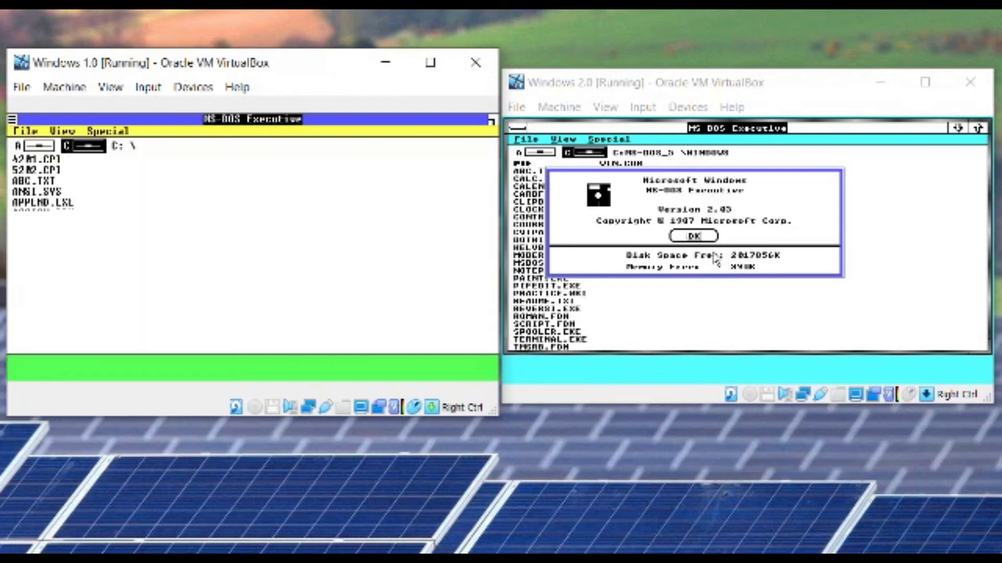
- Display the About information of the Windows 1.0 MS-DOS Executive to compare it with the one from Windows 2.0
key(alt+f)
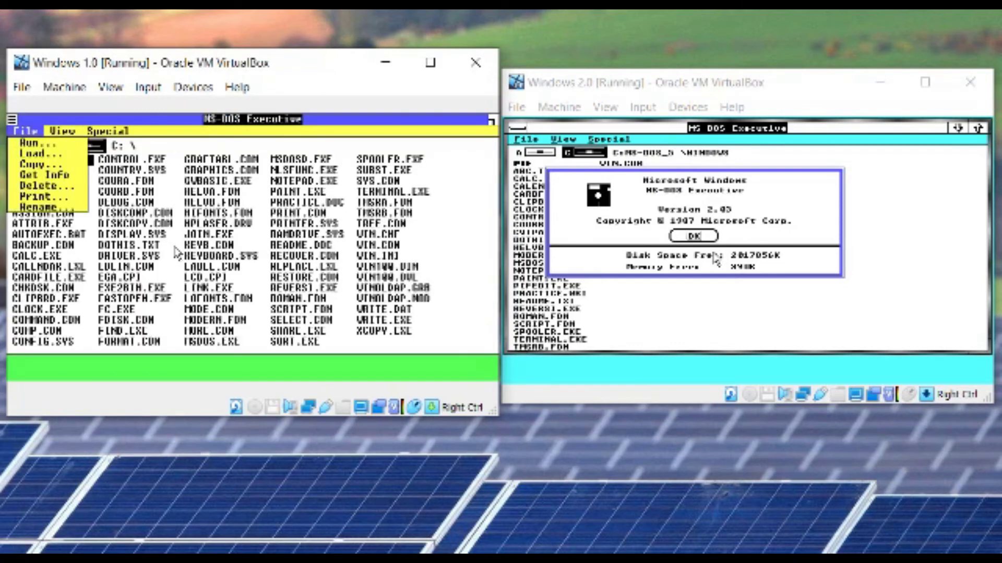
key(Up)
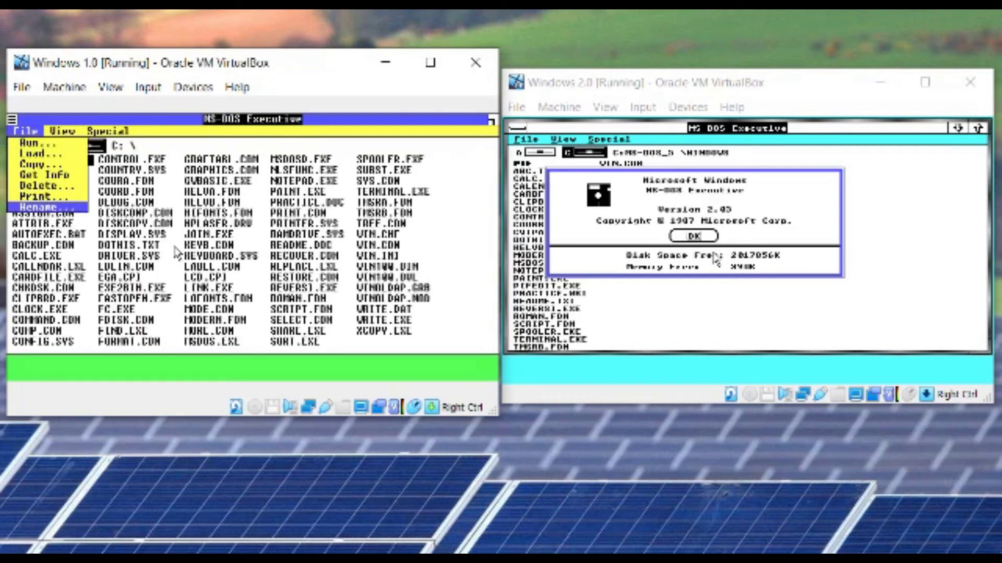
key(Escape)
key(alt+f)
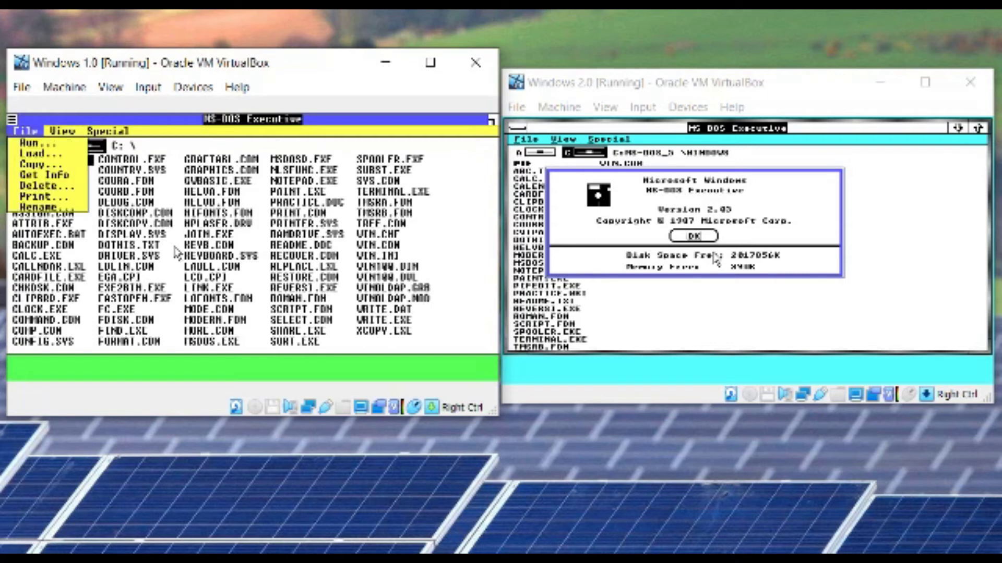
key(Left)
key(Return)
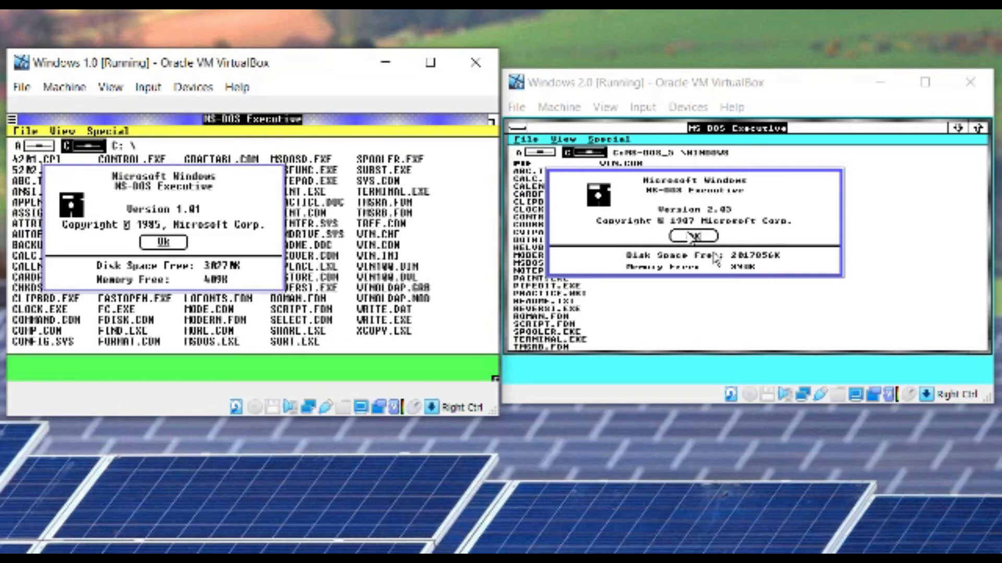
click(694, 245)
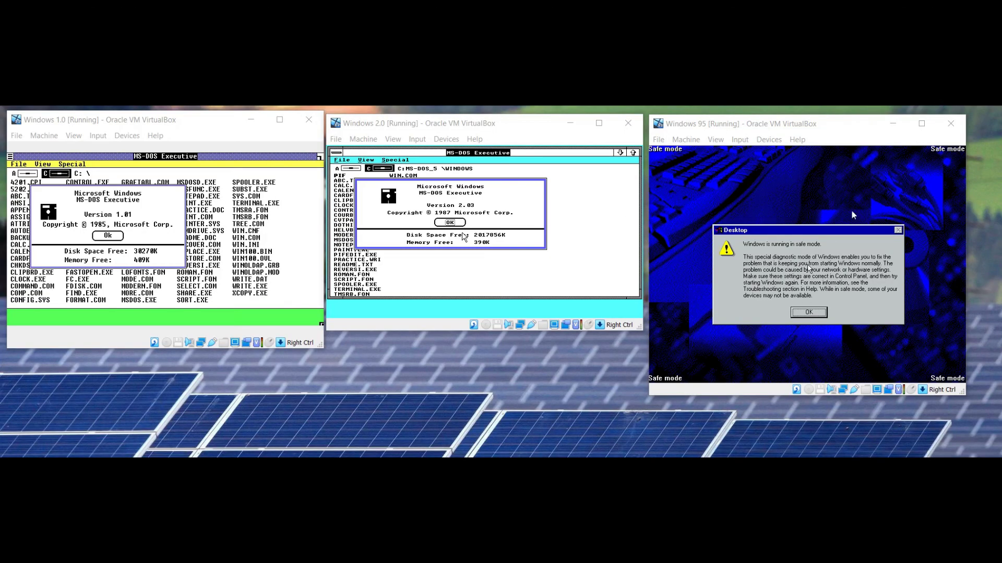
- Dismiss the safe mode notice in the Windows 95 virtual machine and open its Control Panel
click(804, 282)
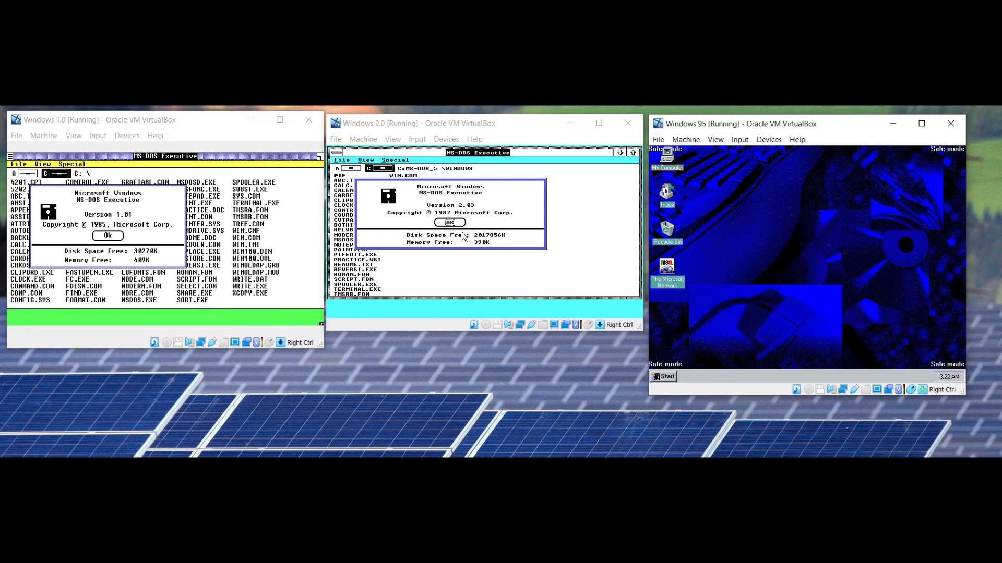
key(ctrl+Escape)
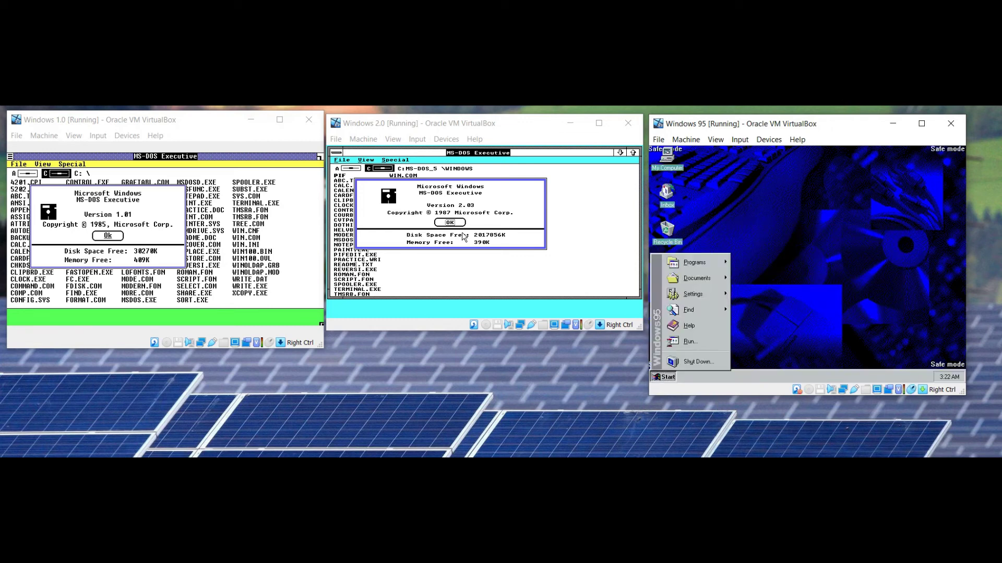
key(Up)
key(Up)
key(Up)
key(Up)
key(Up)
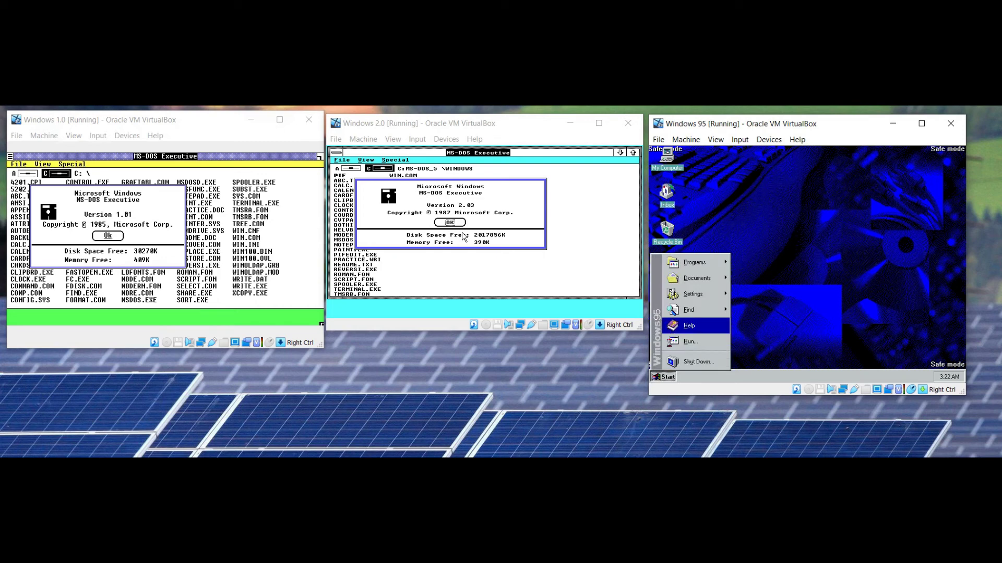
key(Right)
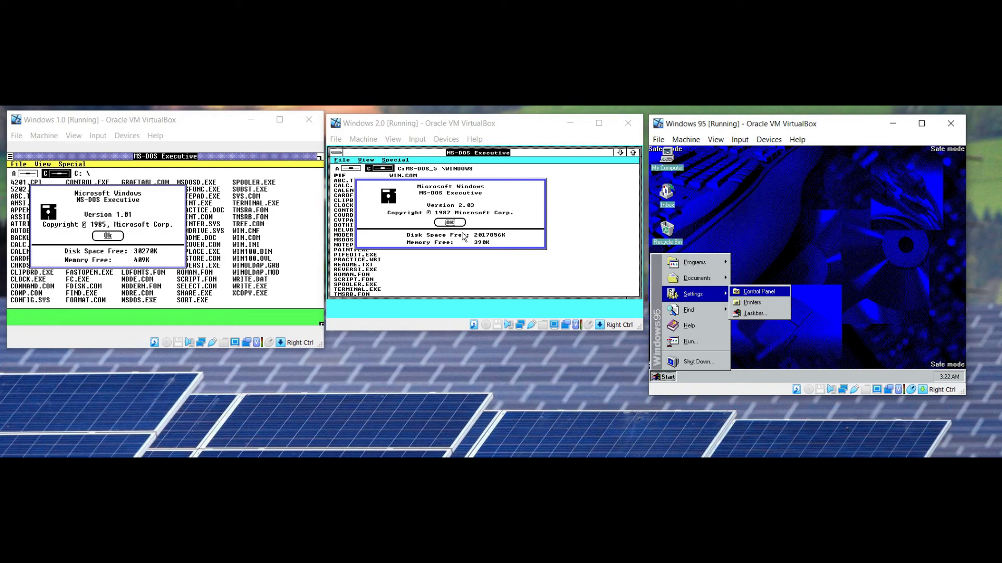
key(Return)
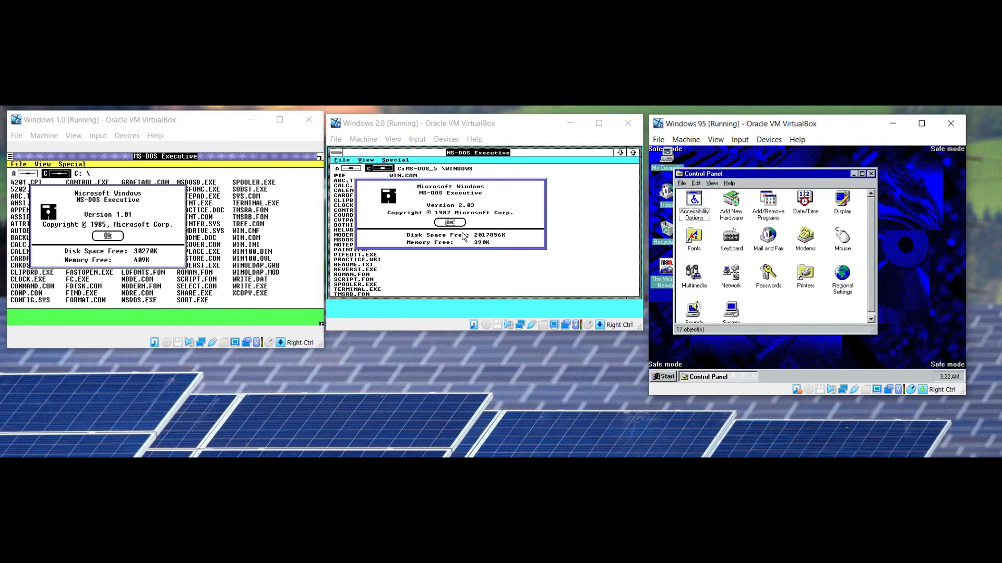
- View Add/Remove Programs from the Windows 95 Control Panel and close it without changes
key(Right)
key(Right)
key(Right)
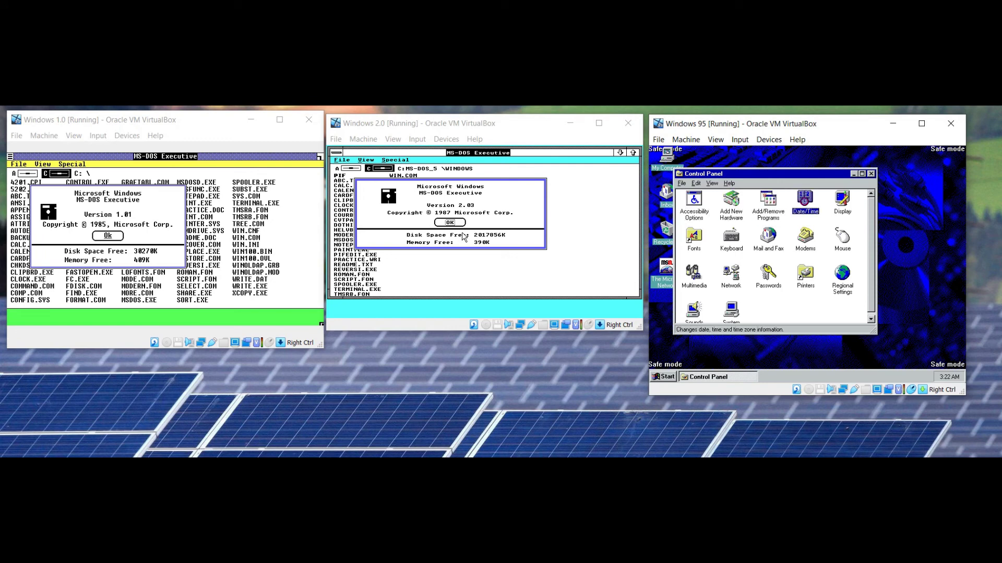
key(Left)
key(Down)
key(Down)
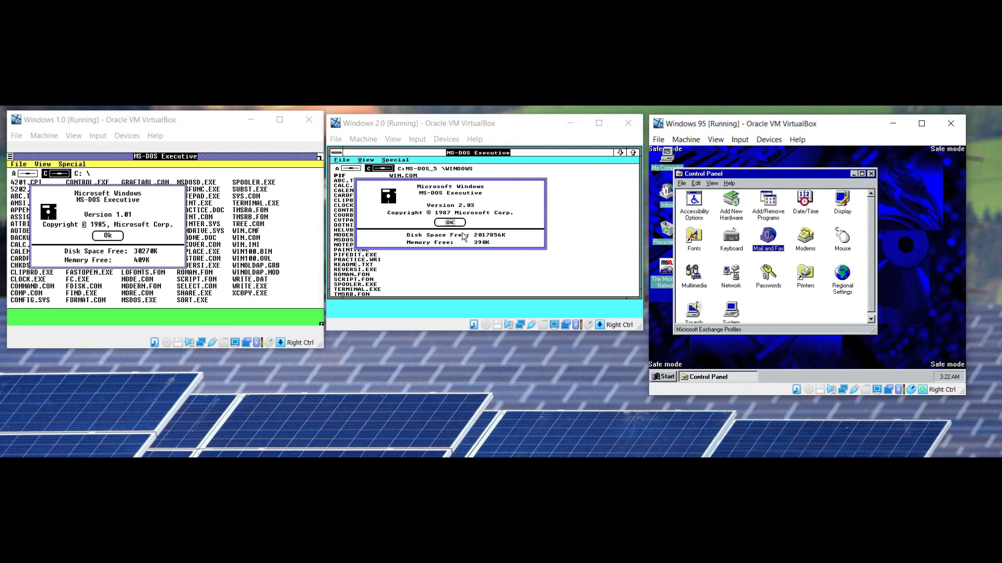
key(Up)
key(Up)
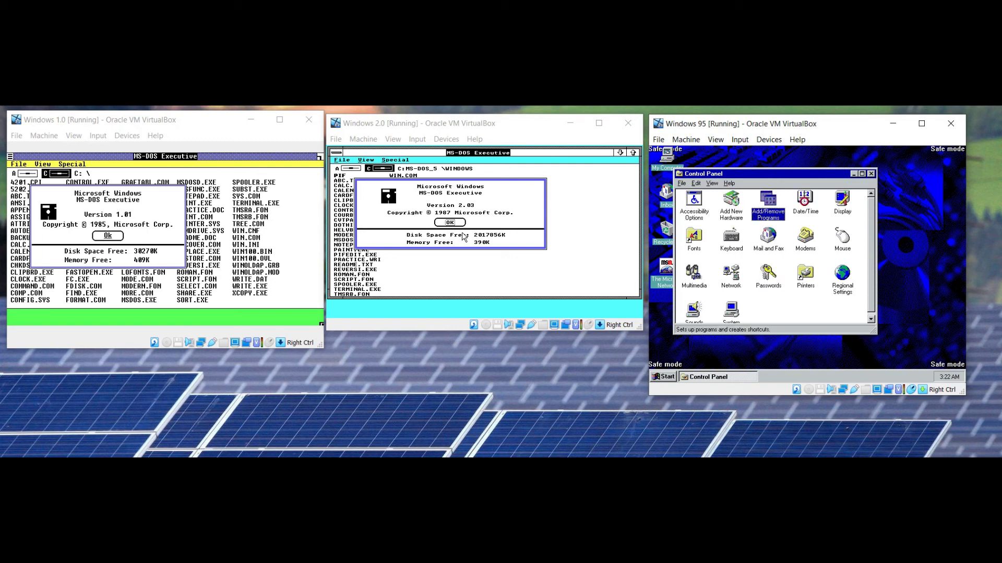
key(Return)
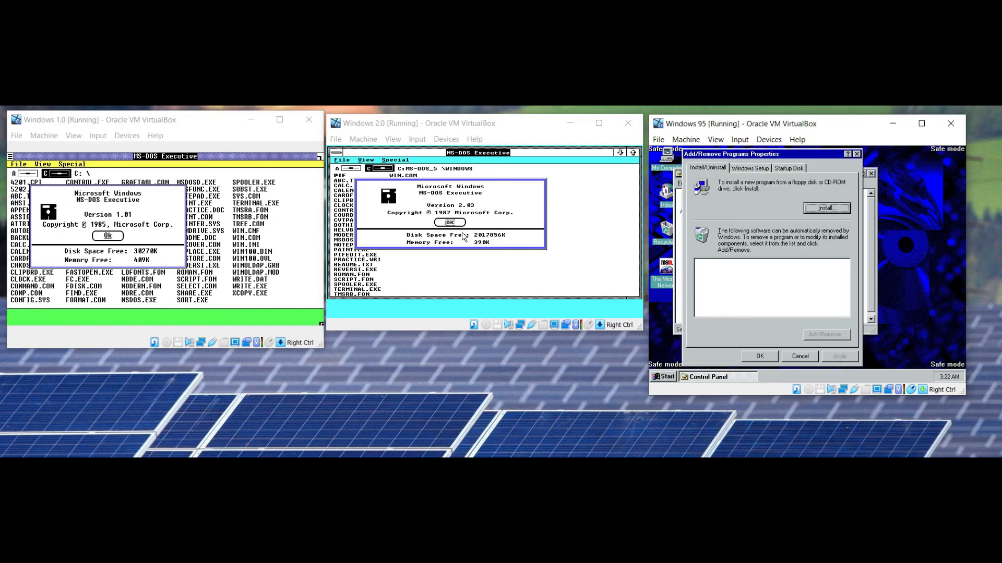
key(Escape)
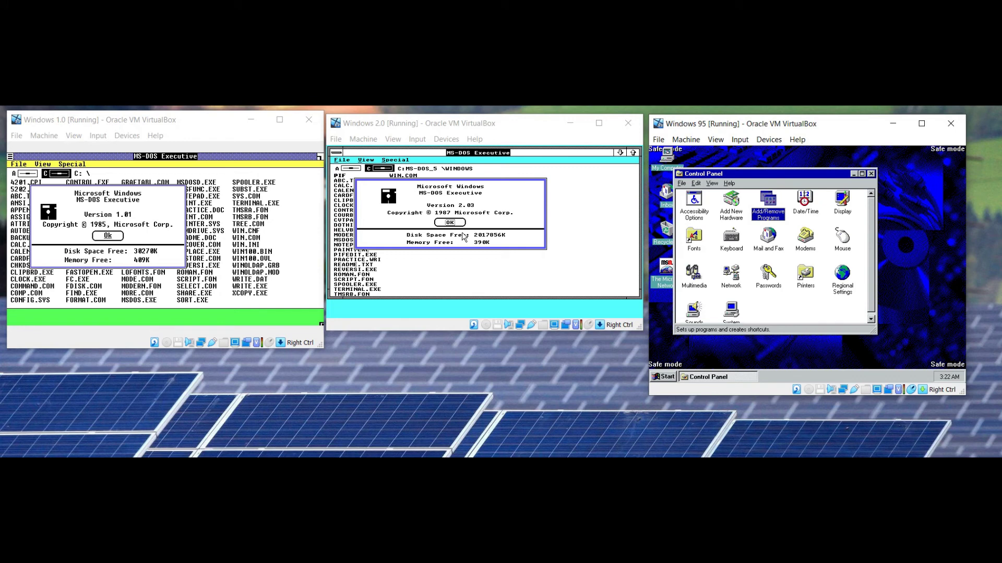
- Check the General page of the Windows 95 System properties and close it
key(Down)
key(Down)
key(Down)
key(Left)
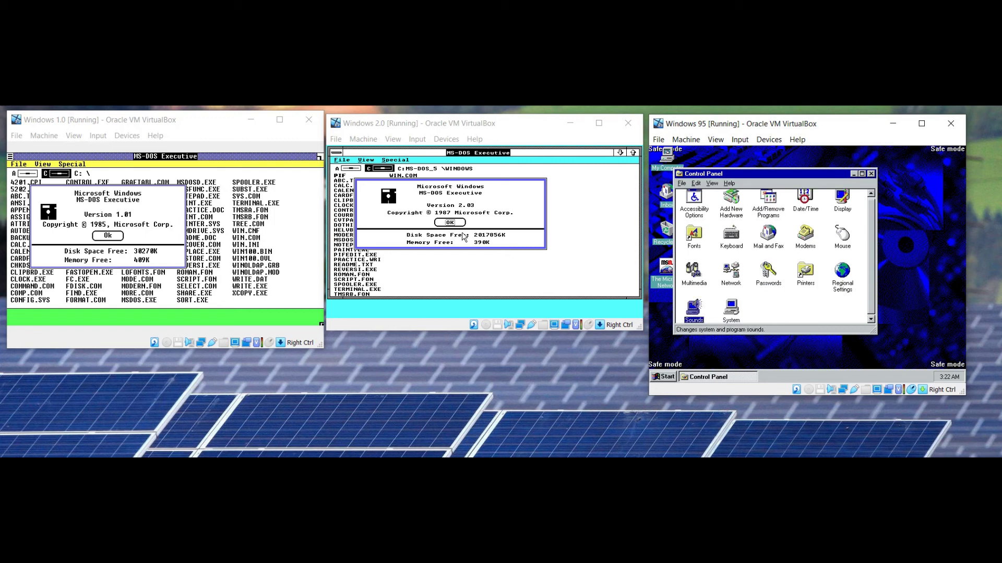
key(Right)
key(Return)
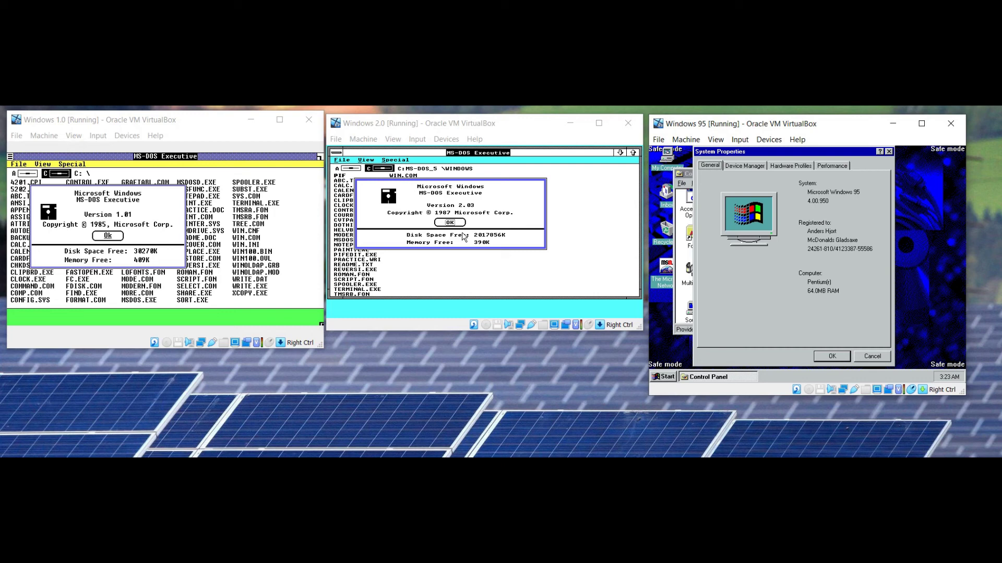
key(Return)
- Launch Microsoft Exchange from the Windows 95 Programs group and open the Welcome! message in the Inbox
key(ctrl+Escape)
key(Up)
key(Up)
key(Up)
key(Up)
key(Up)
key(Up)
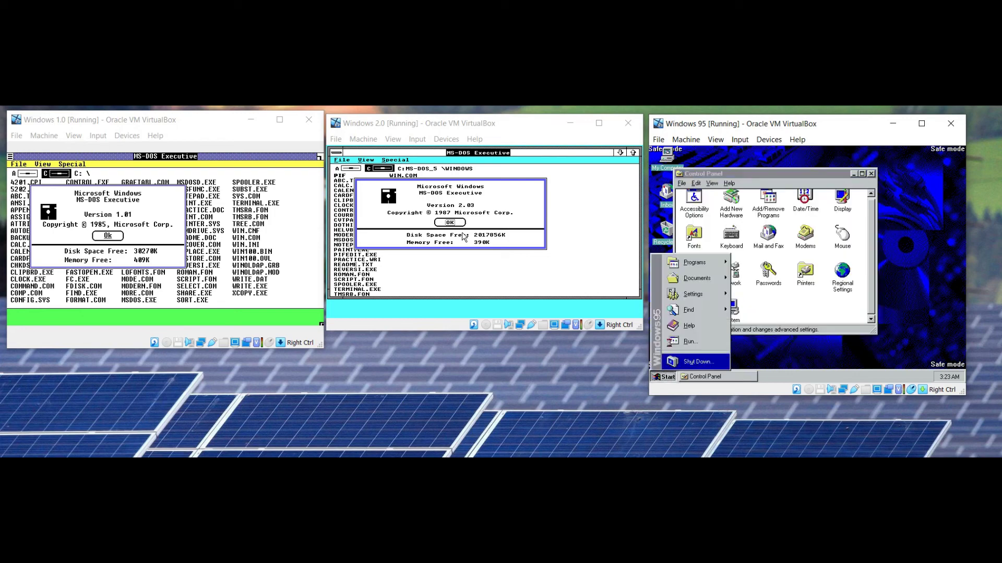
key(Right)
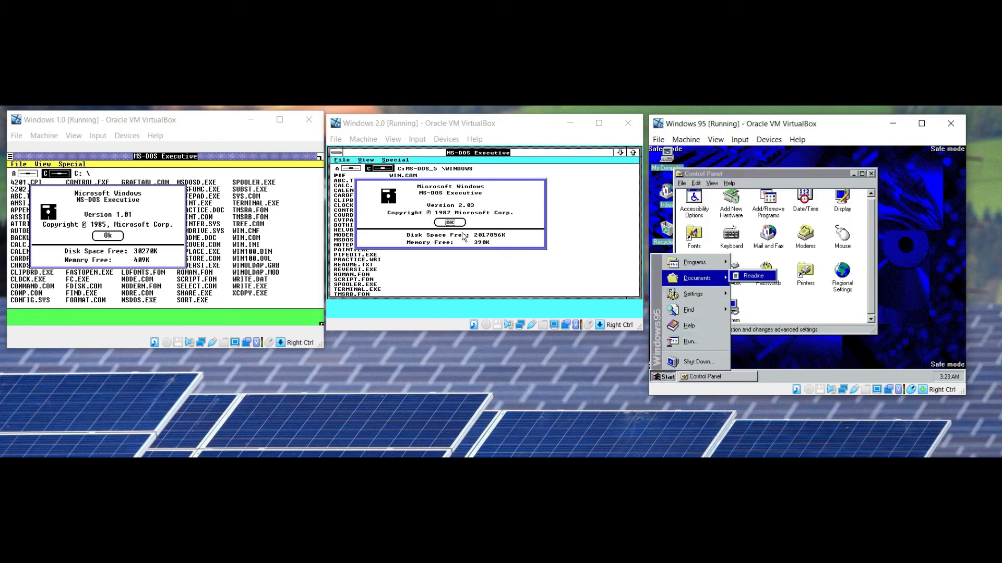
key(Left)
key(Up)
key(Right)
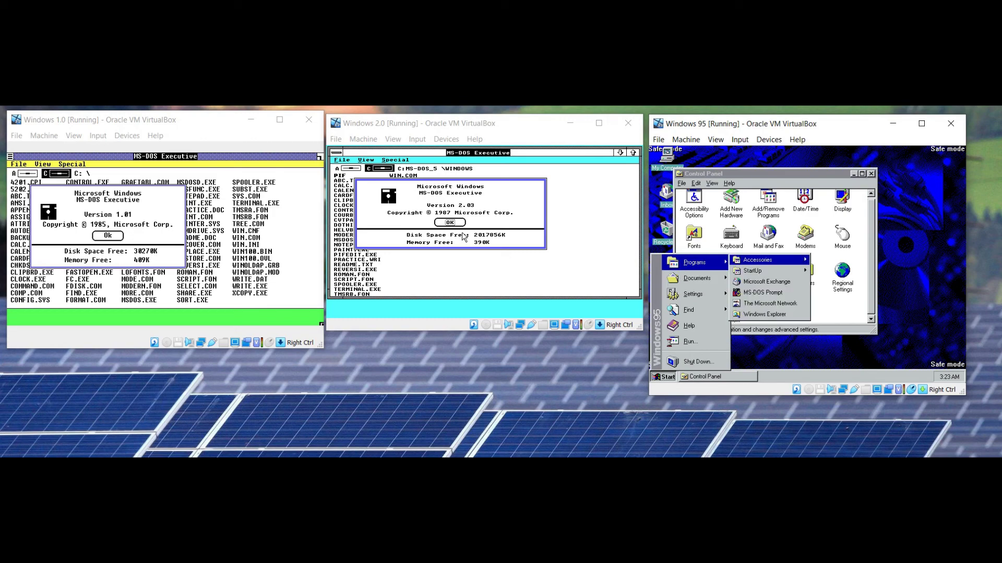
key(Down)
key(Down)
key(Down)
key(Up)
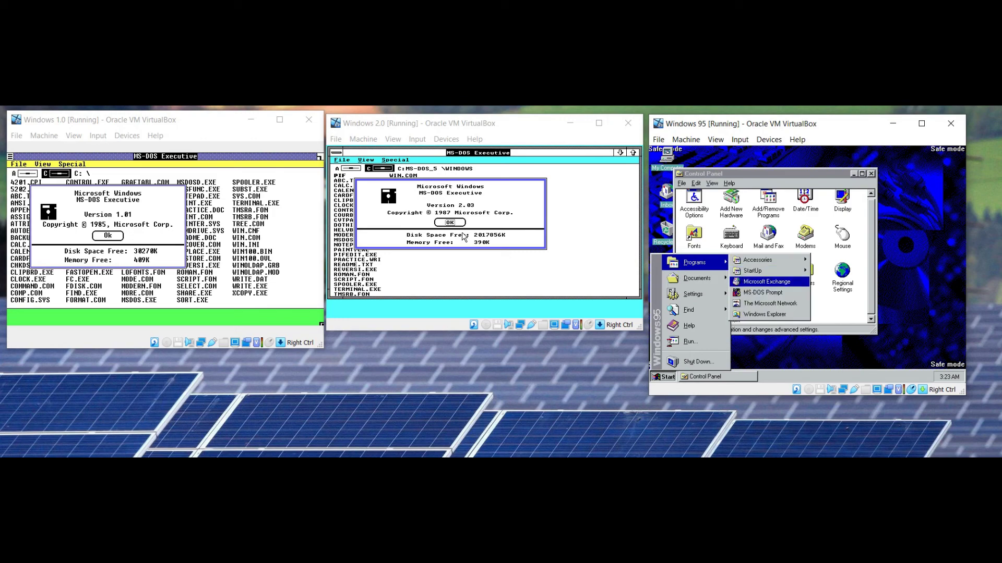
key(Return)
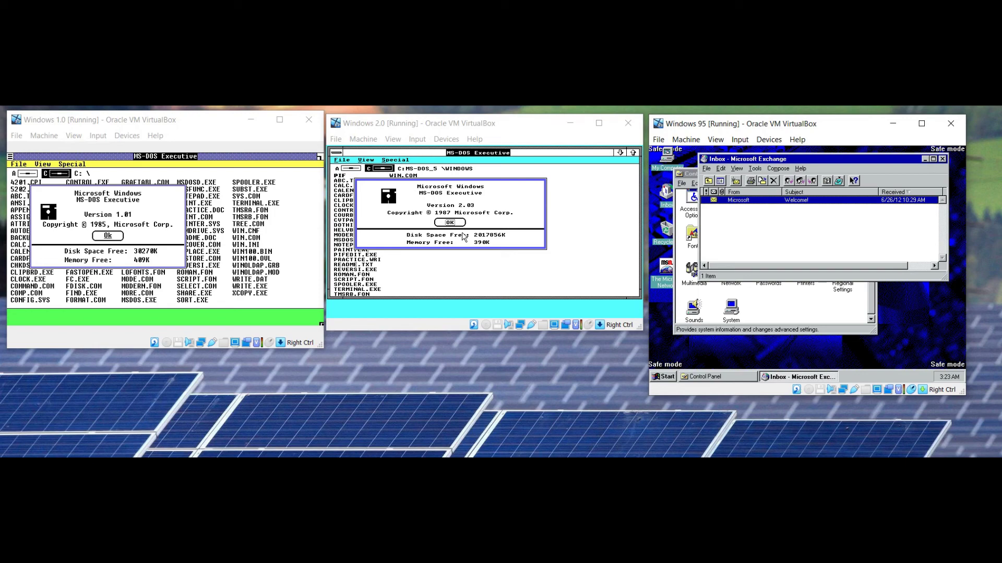
key(Return)
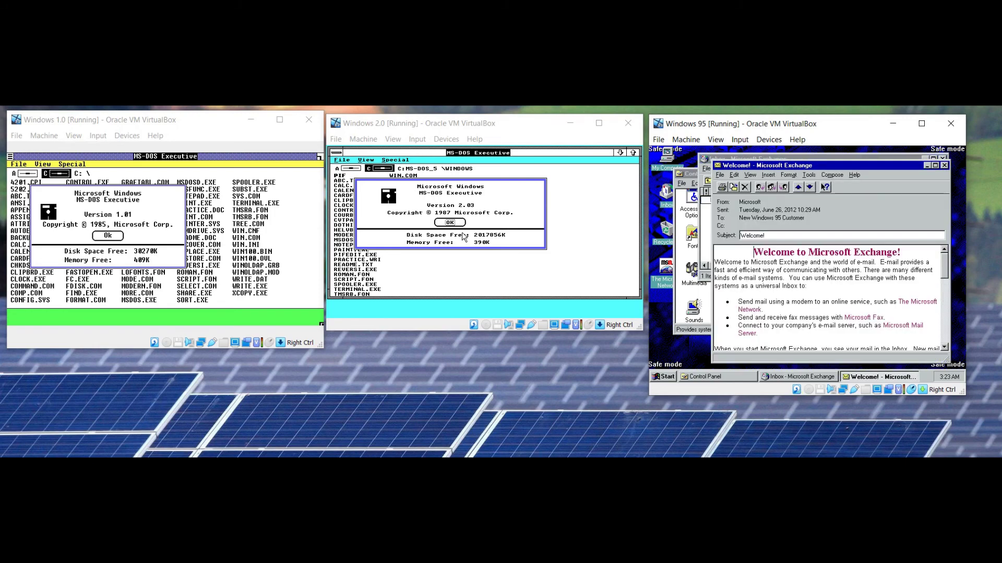
- Read the Welcome! message from its introduction through the Getting Help section
key(Down)
key(Down)
key(Down)
key(Down)
key(Down)
key(Down)
key(Down)
key(Down)
key(Down)
key(Down)
key(Down)
key(Down)
key(Down)
key(Down)
key(Down)
key(Down)
key(Down)
key(Down)
key(Down)
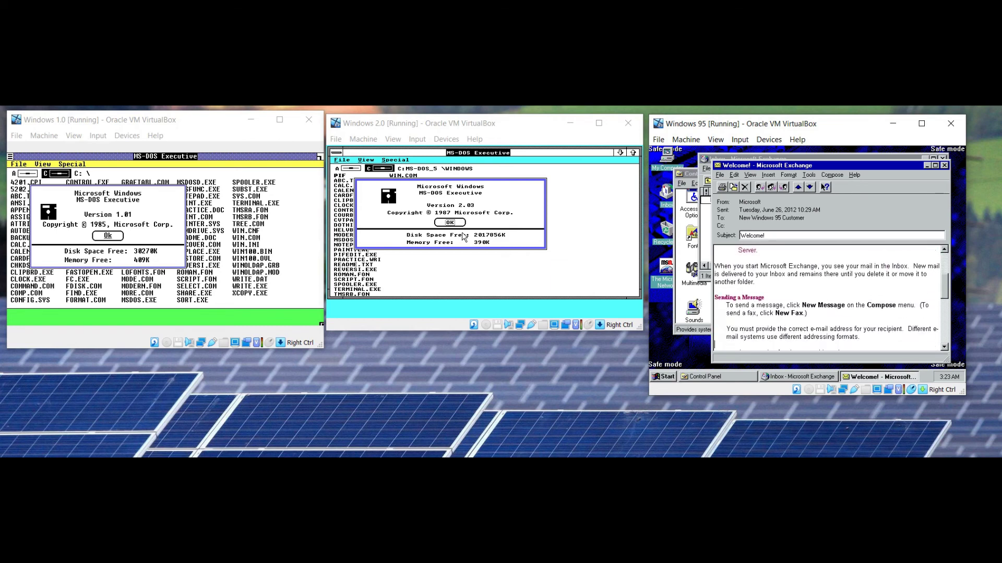
key(Down)
key(Down)
key(Down)
key(Down)
key(Down)
key(Down)
key(Down)
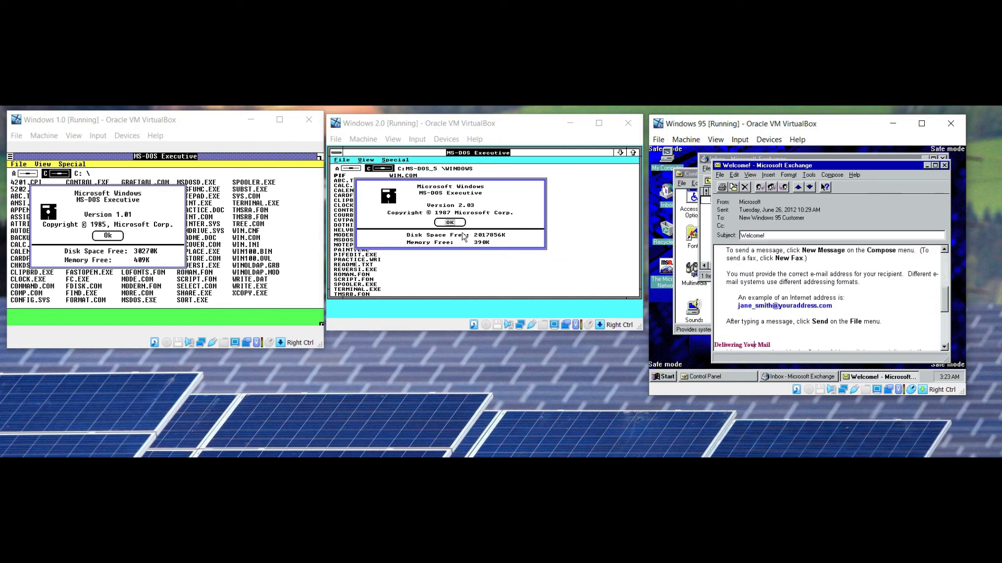
key(Down)
key(Down)
key(Down)
key(Down)
key(Down)
key(Down)
key(Down)
key(Down)
key(Down)
key(Down)
key(Down)
key(Down)
key(Down)
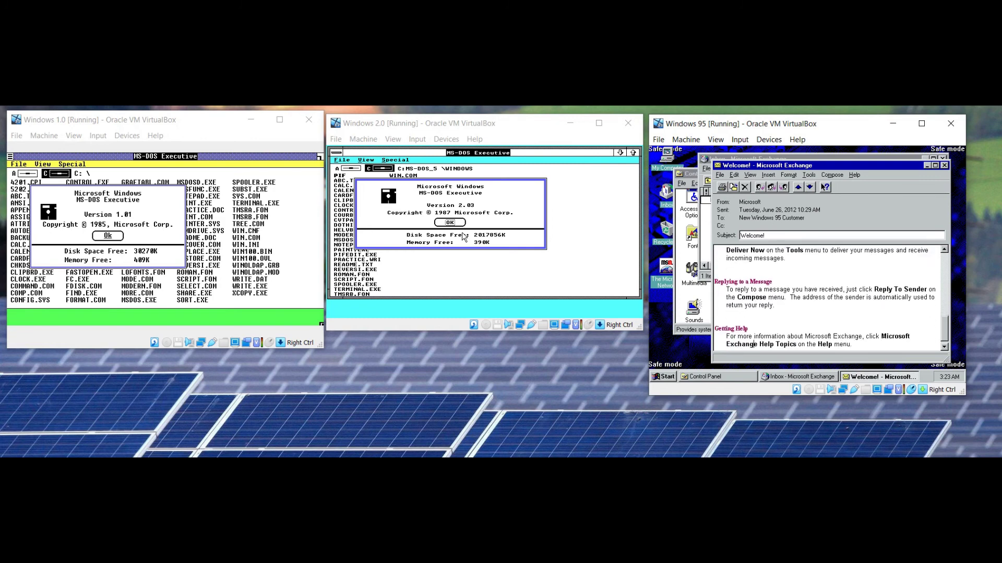
key(Down)
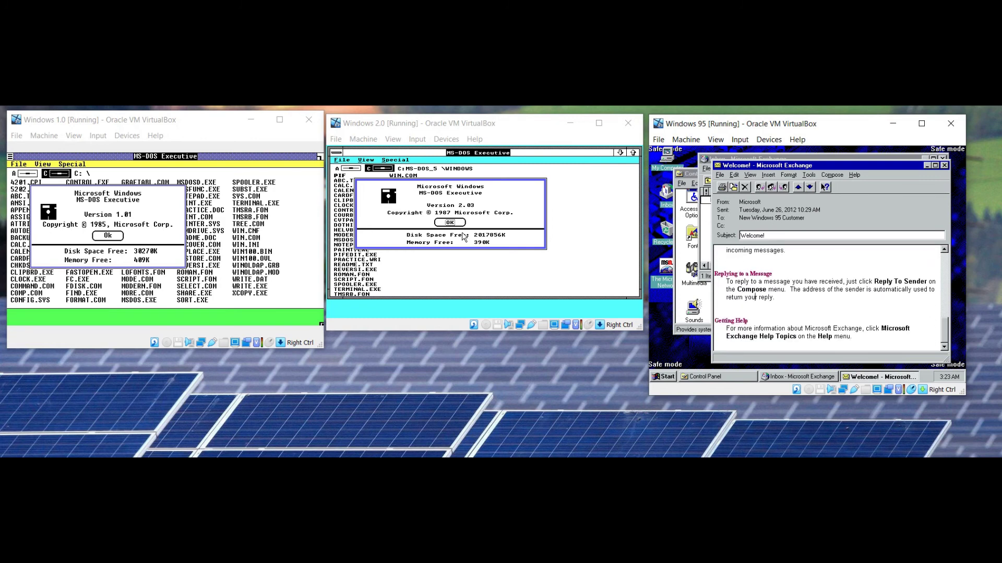
- Review the Welcome! message backwards from Getting Help to the Sending a Message section
key(Up)
key(Up)
key(Up)
key(Up)
key(Up)
key(Up)
key(Up)
key(Up)
key(Up)
key(Up)
key(Up)
key(Up)
key(Up)
key(Up)
key(Up)
key(Up)
key(Up)
key(Up)
key(Up)
key(Up)
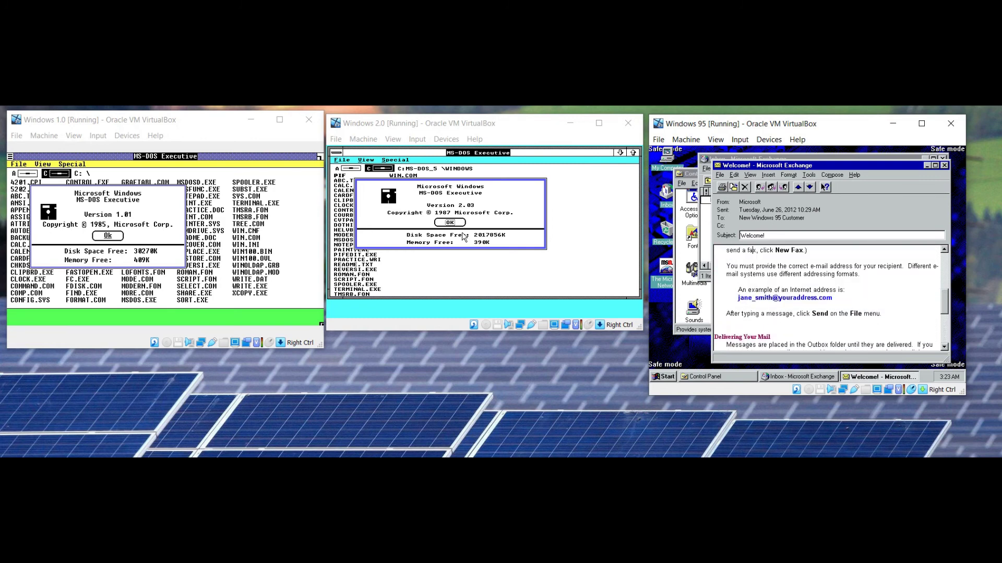
- Review the rest of the Welcome! message back up to its opening introduction
key(Up)
key(Up)
key(Up)
key(Up)
key(Up)
key(Up)
key(Up)
key(Up)
key(Up)
key(Up)
key(Up)
key(Up)
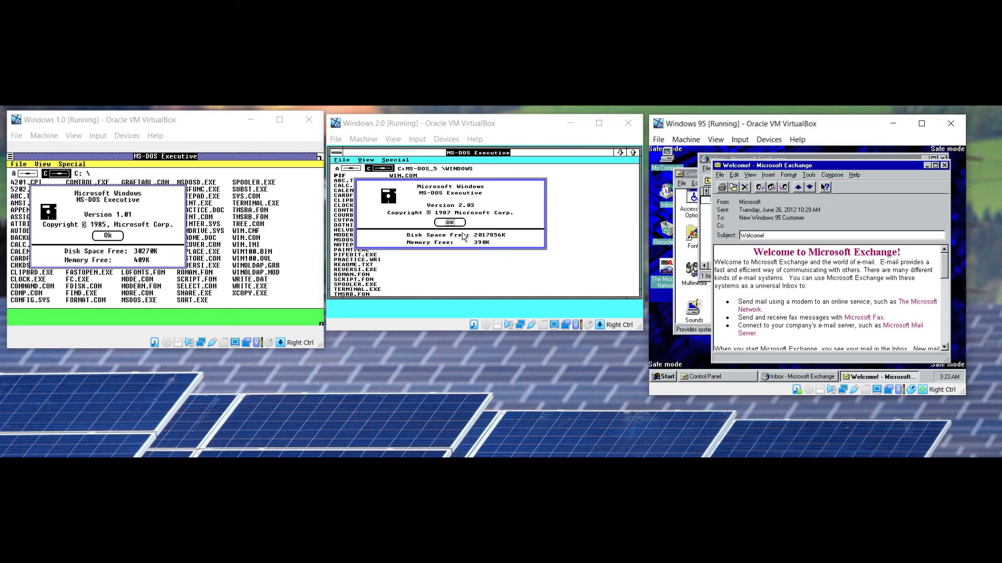
- Close the Welcome! message and exit Microsoft Exchange
key(alt)
key(Down)
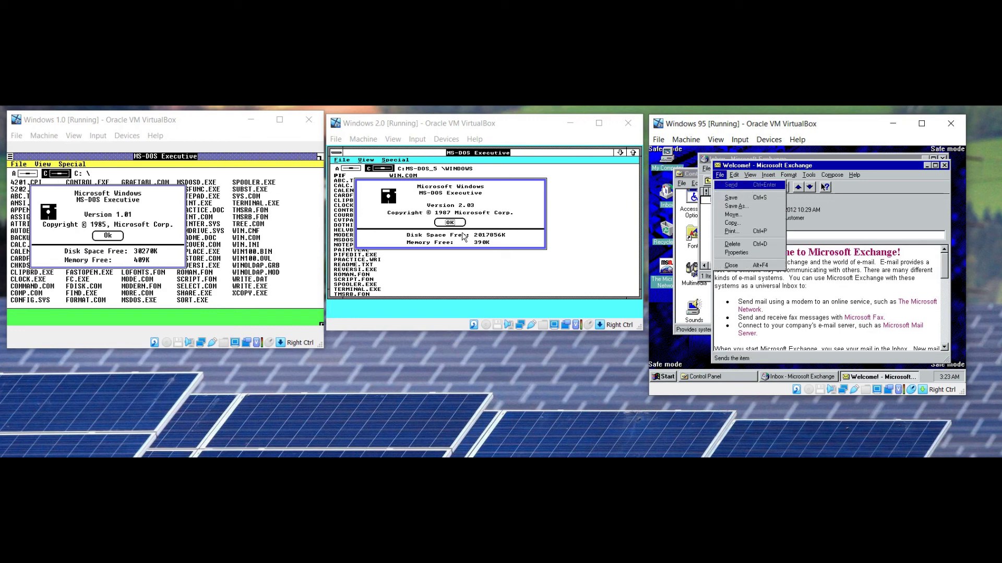
key(Up)
key(Return)
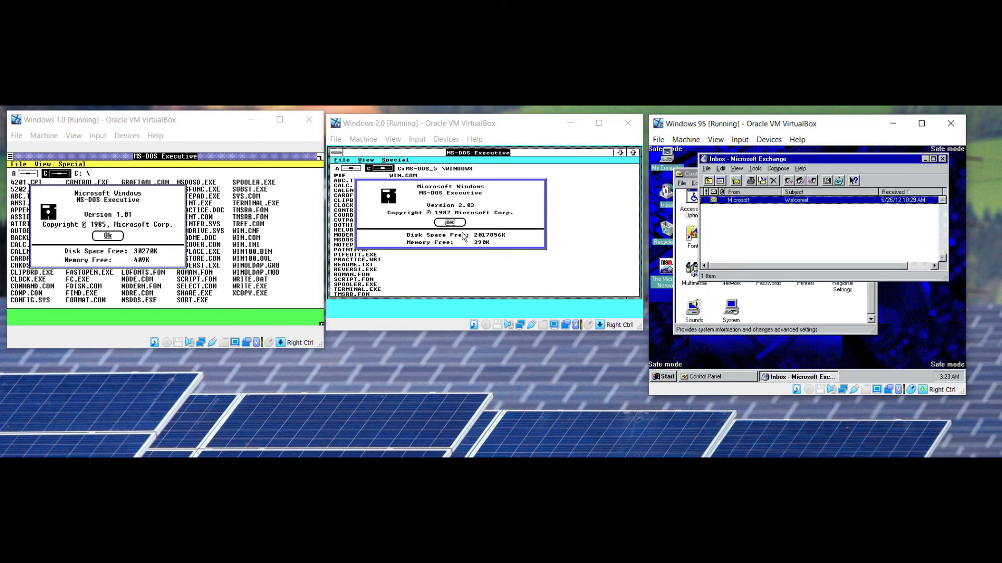
key(alt)
key(Down)
key(Up)
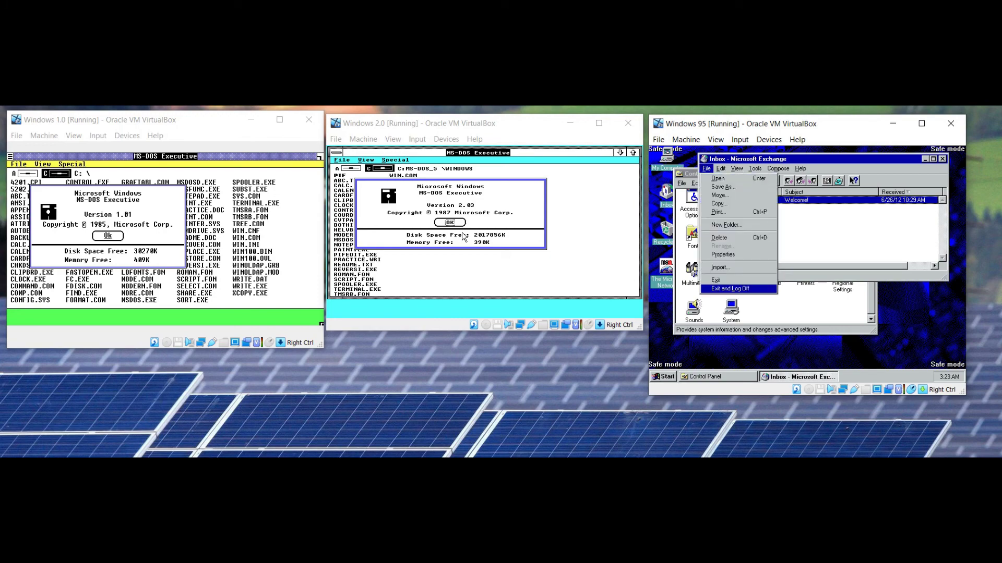
key(Up)
key(Return)
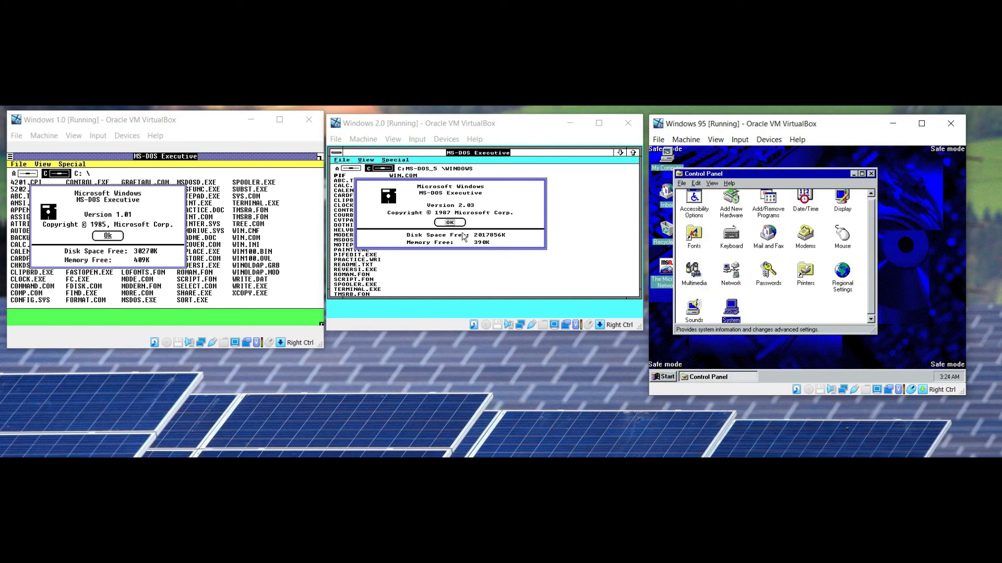
- Browse the programs in the Accessories group of the Windows 95 Programs list
key(ctrl+Escape)
key(Up)
key(Up)
key(Up)
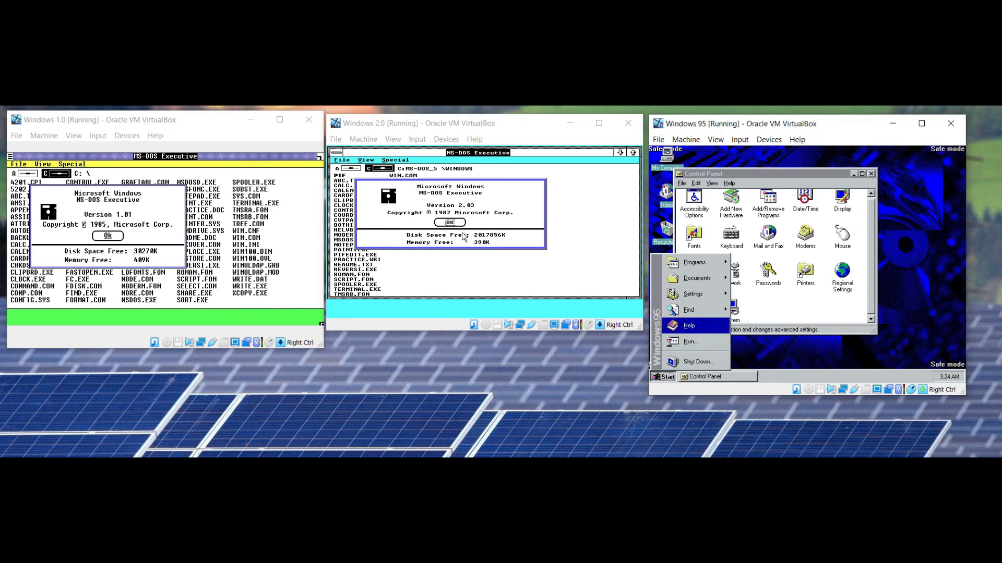
key(Up)
key(Up)
key(Up)
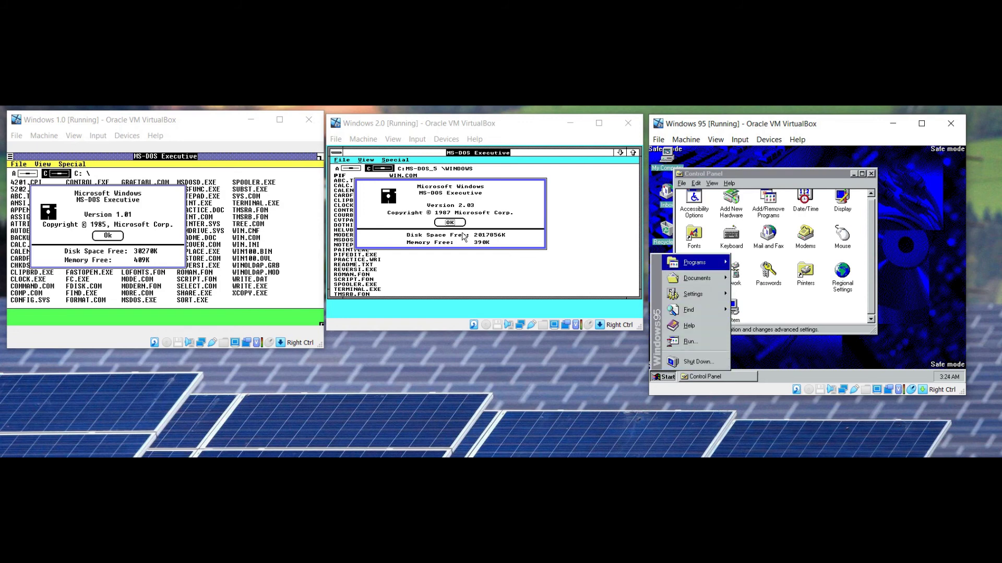
key(Right)
key(Right)
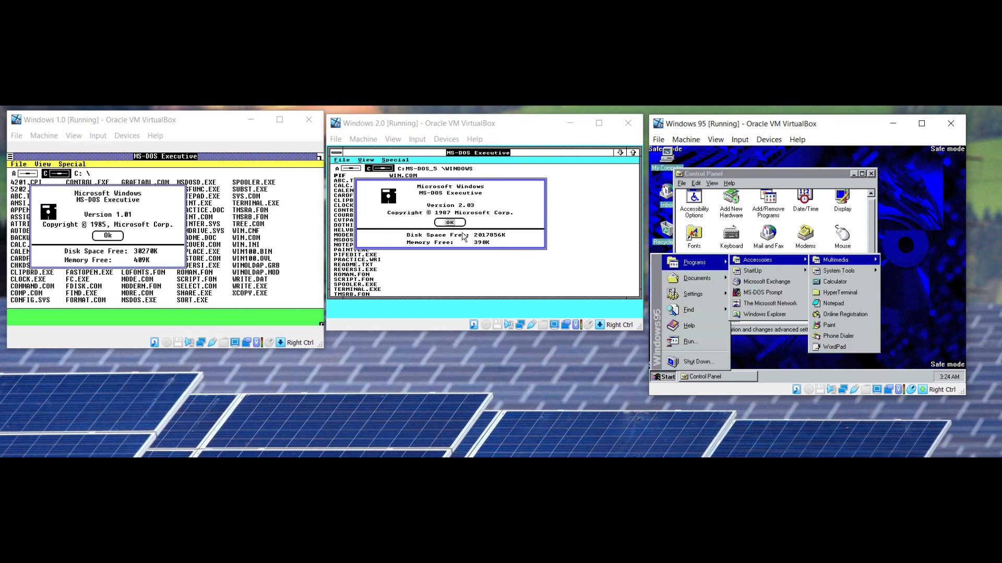
key(Down)
key(Down)
key(Down)
key(Down)
key(Down)
key(Up)
key(Up)
key(Up)
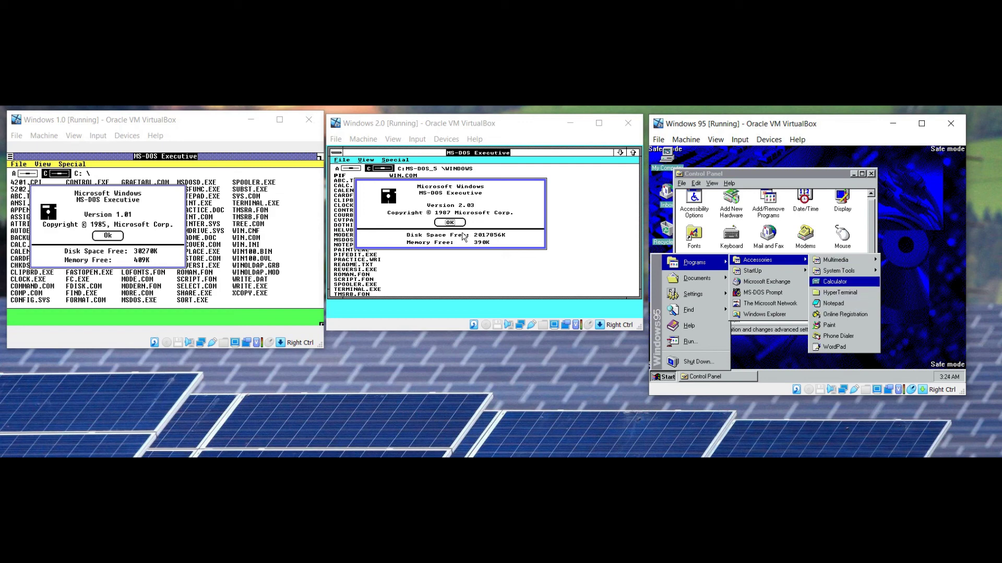
- Launch Disk Defragmenter from the System Tools group under Accessories
key(Up)
key(Up)
key(Right)
key(Left)
key(Down)
key(Right)
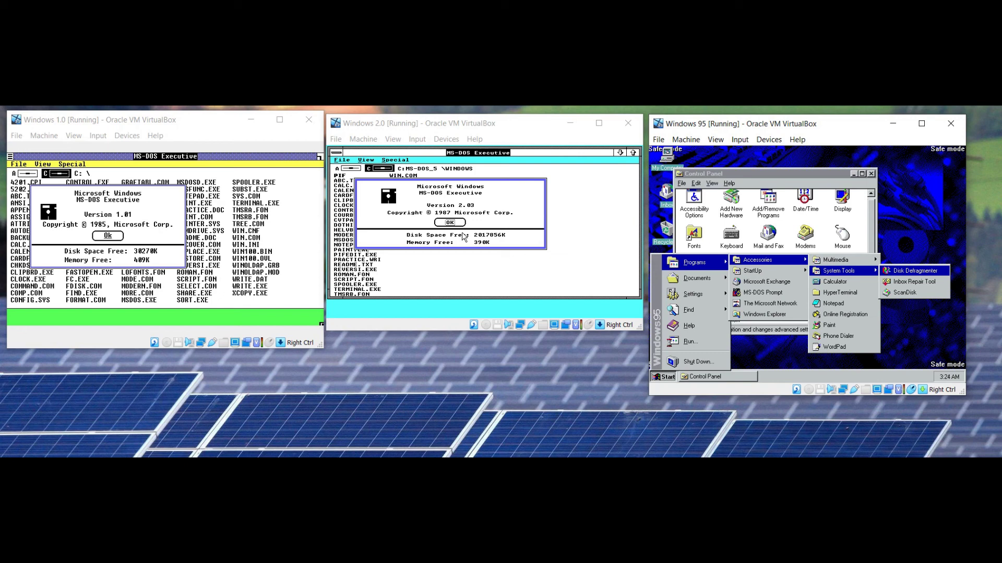
key(Escape)
key(Escape)
key(Escape)
key(Escape)
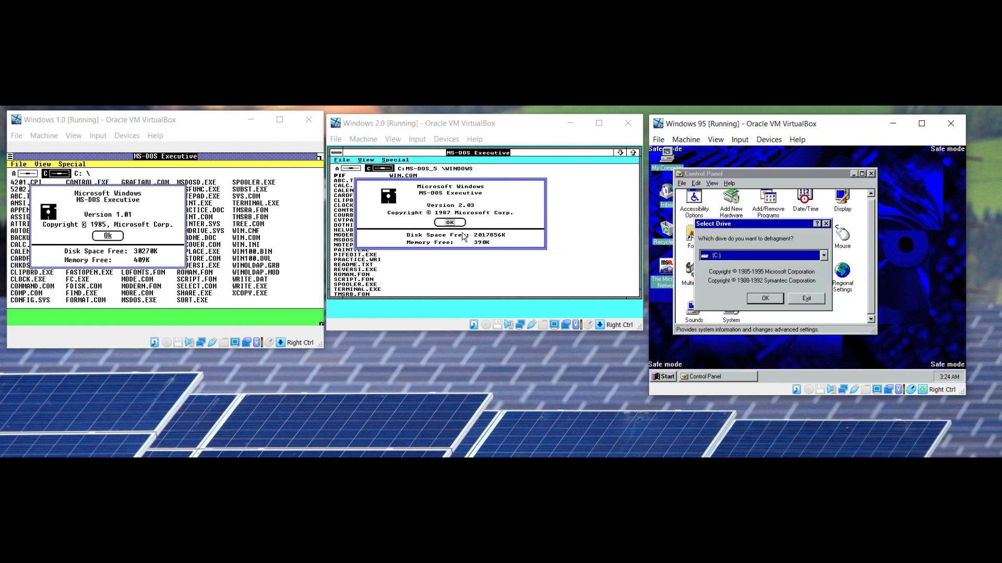
- Defragment drive C anyway and quit Disk Defragmenter
key(Up)
key(Down)
key(Return)
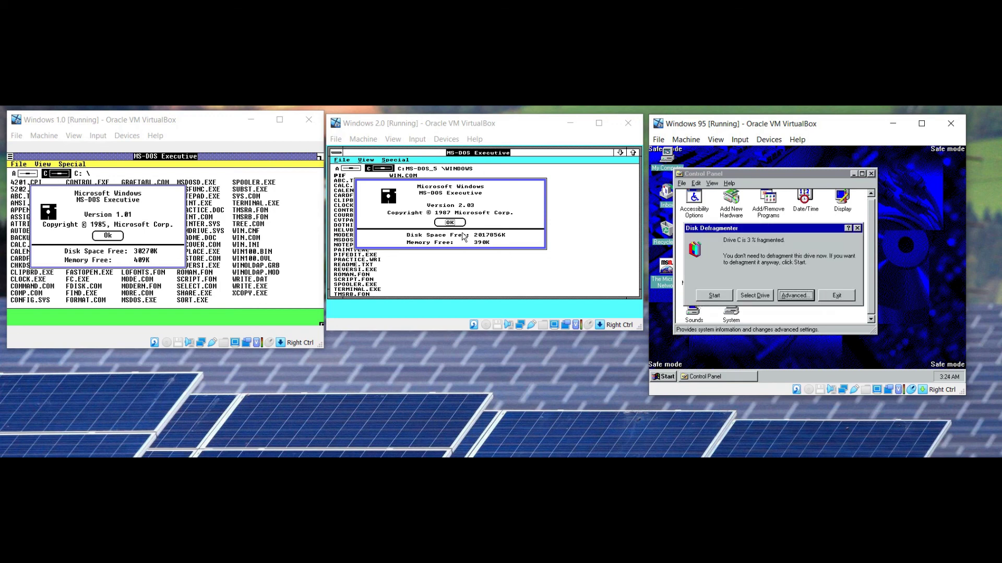
key(shift+Tab)
key(shift+Tab)
key(Return)
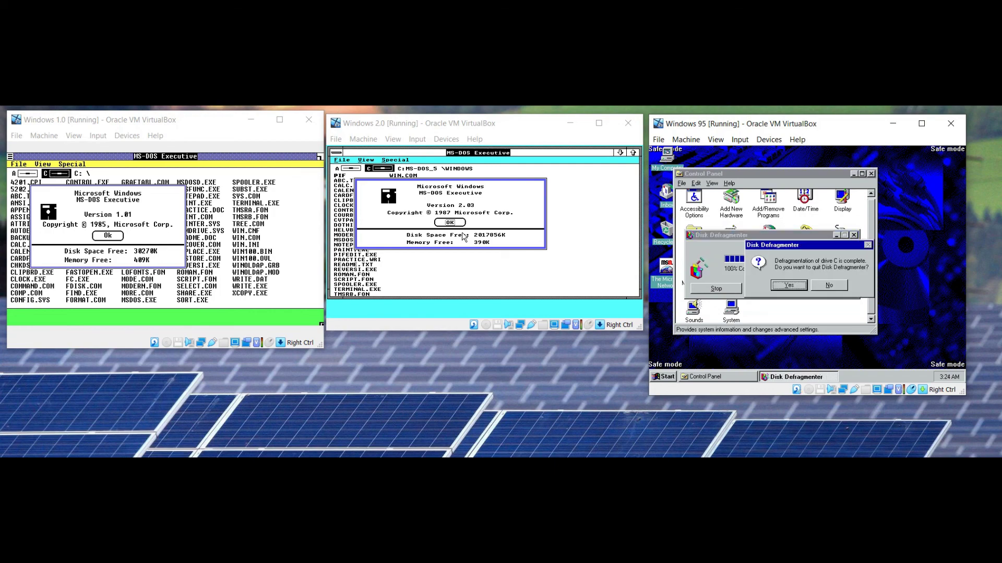
key(Tab)
key(Tab)
key(Return)
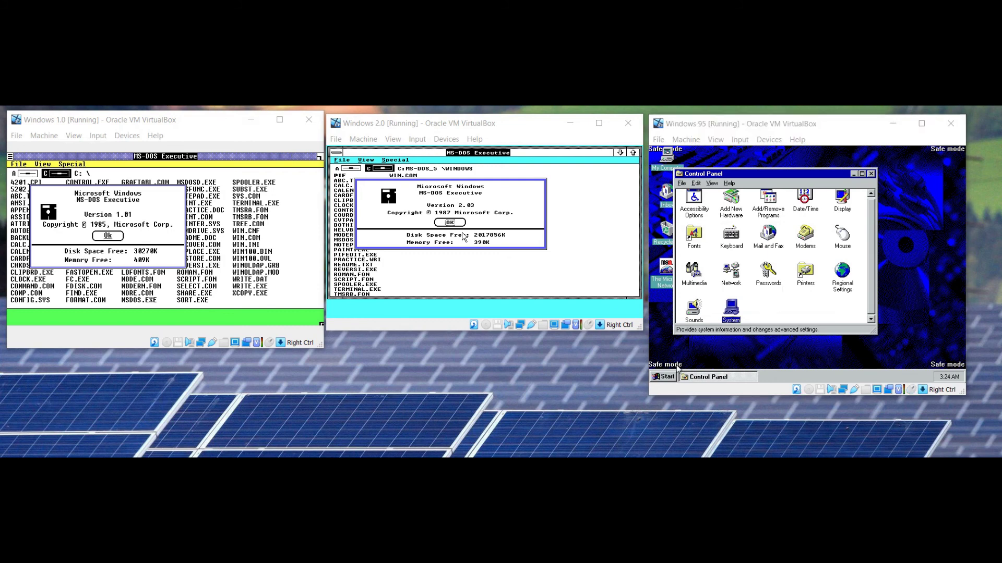
- Try to restart the Windows 95 computer in MS-DOS mode from the Shut Down Windows dialog
key(super)
click(652, 309)
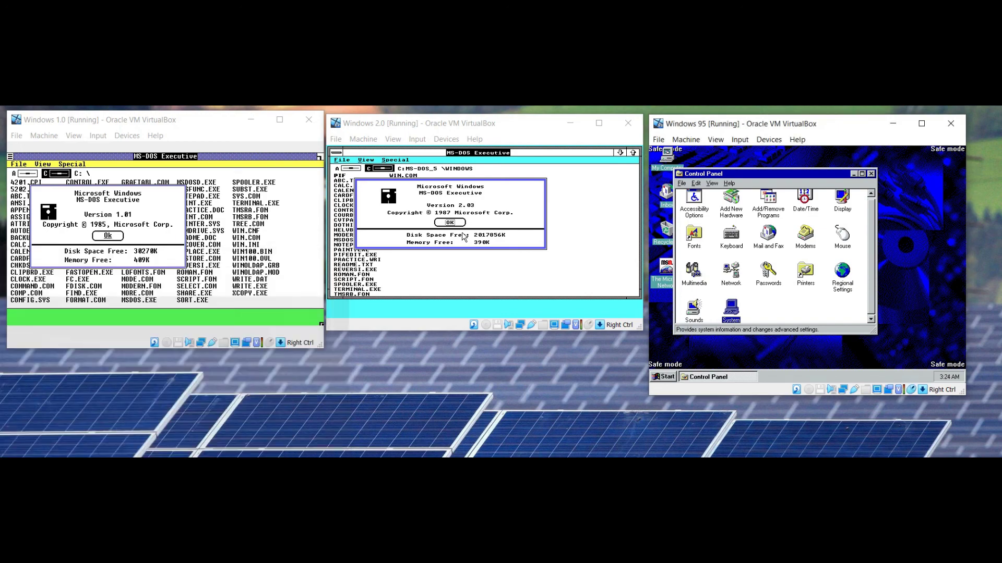
key(super)
key(Up)
key(Up)
key(Up)
key(Up)
key(Up)
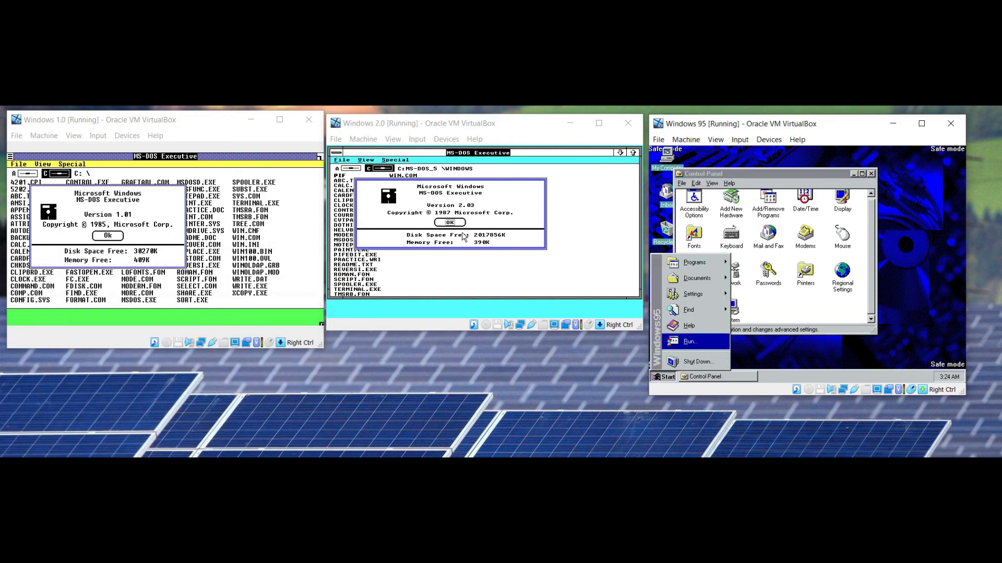
key(Down)
key(Down)
key(Down)
key(Down)
key(Return)
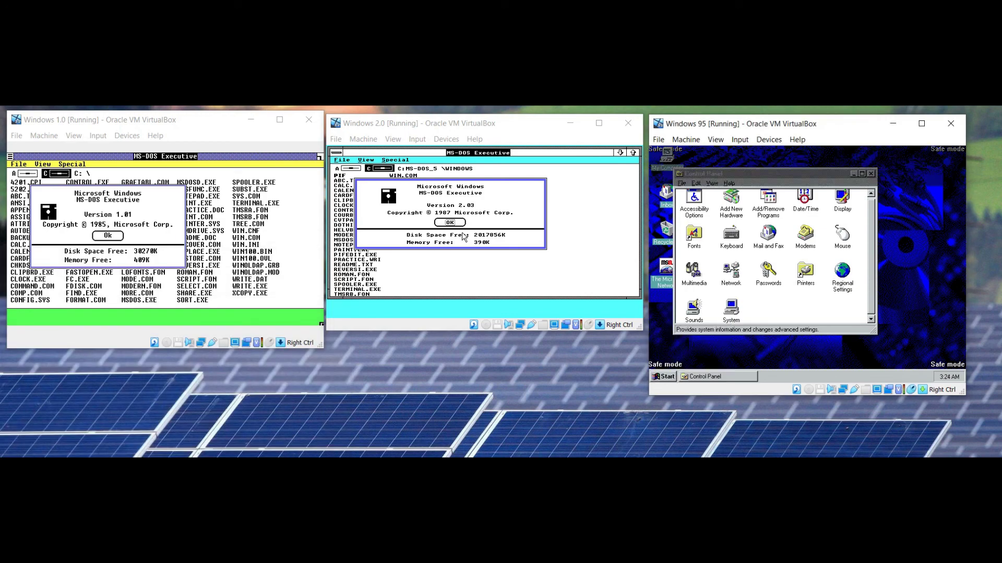
key(Down)
key(Down)
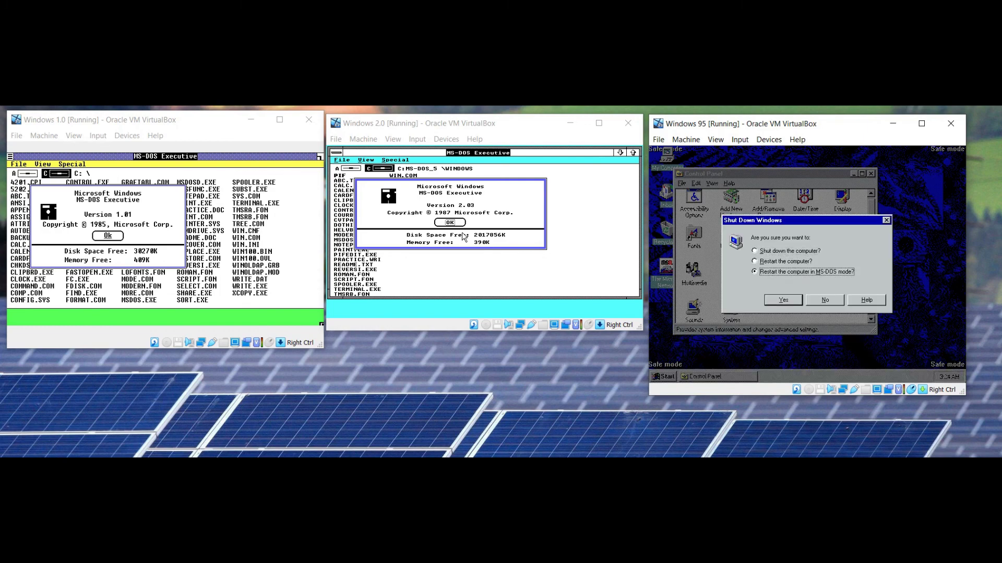
key(Return)
key(Return)
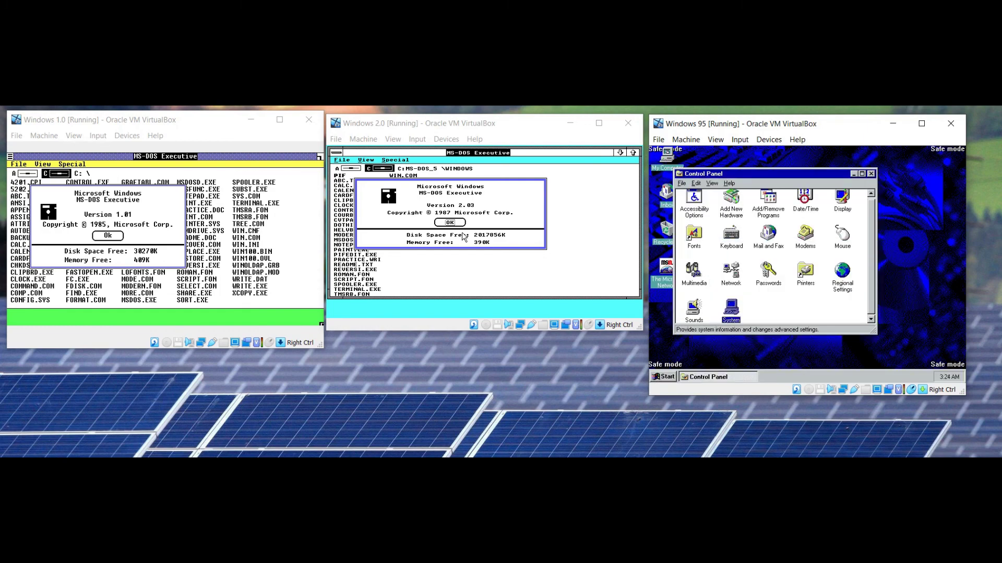
- Retry restarting Windows 95 in MS-DOS mode and dismiss the MS-DOS Prompt message
key(ctrl+Escape)
key(u)
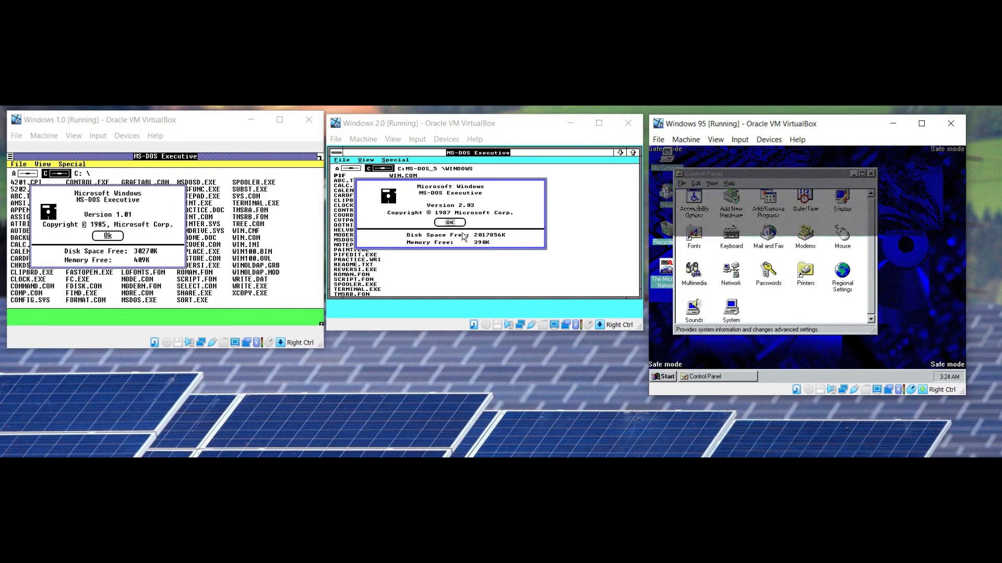
key(Down)
key(Down)
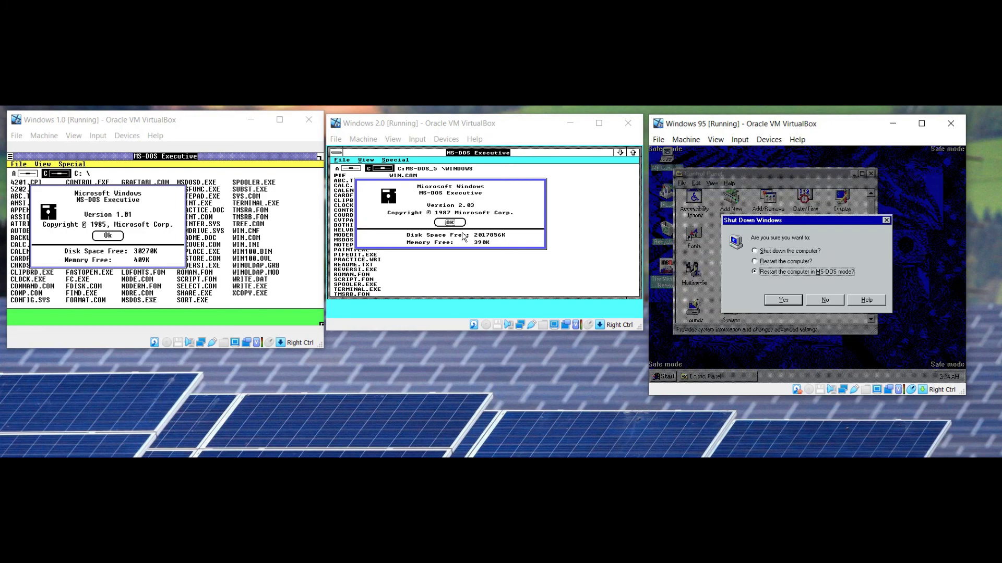
key(Return)
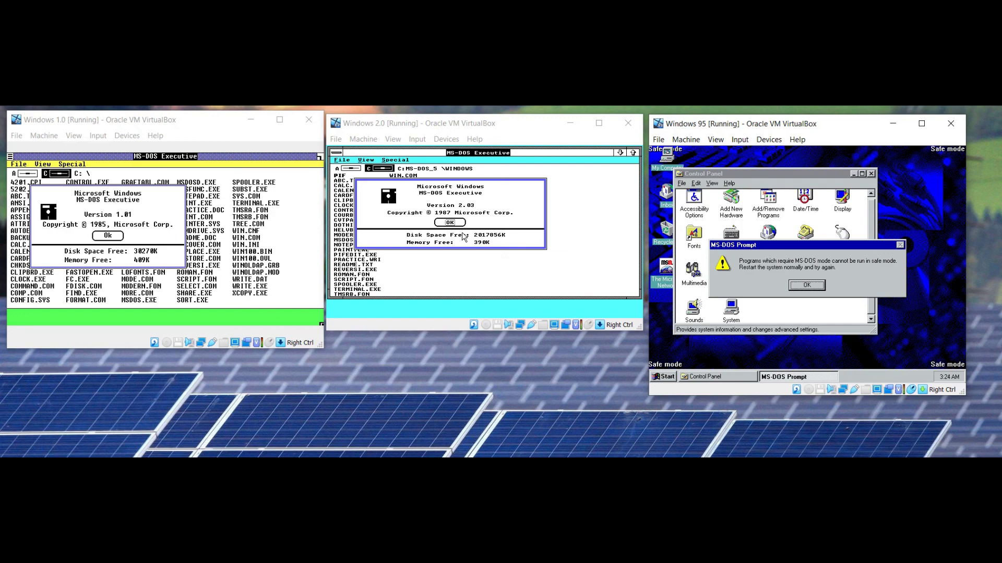
key(Return)
- Restart the Windows 95 computer normally
key(ctrl+Escape)
key(u)
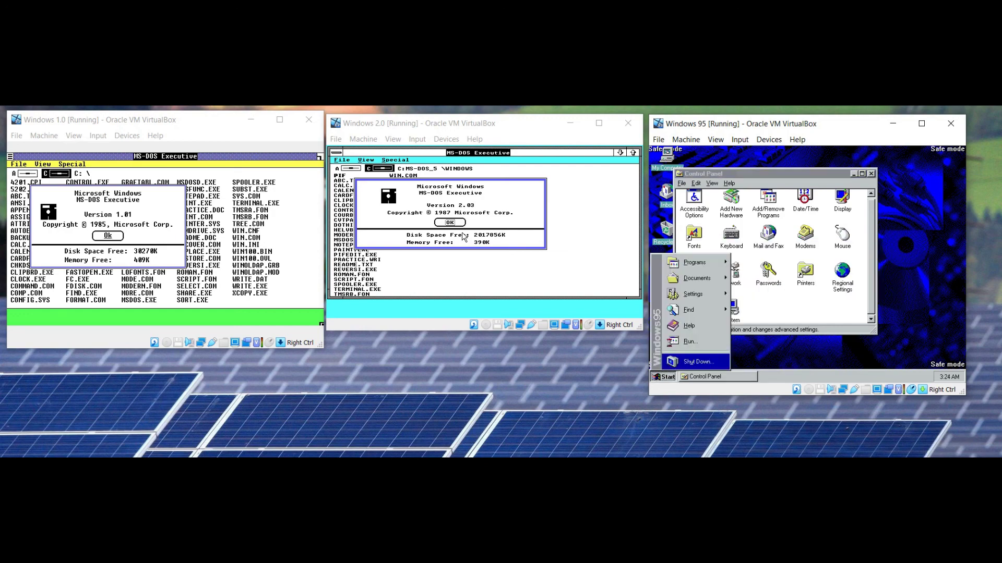
key(Down)
key(Return)
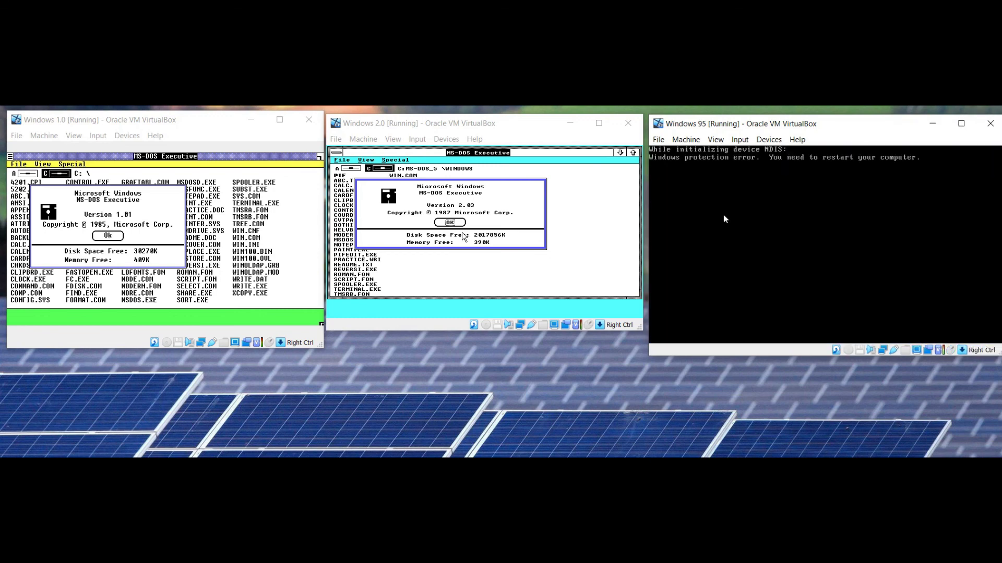
- Reset the Windows 95 virtual machine and boot it with the Command prompt only startup option
click(689, 138)
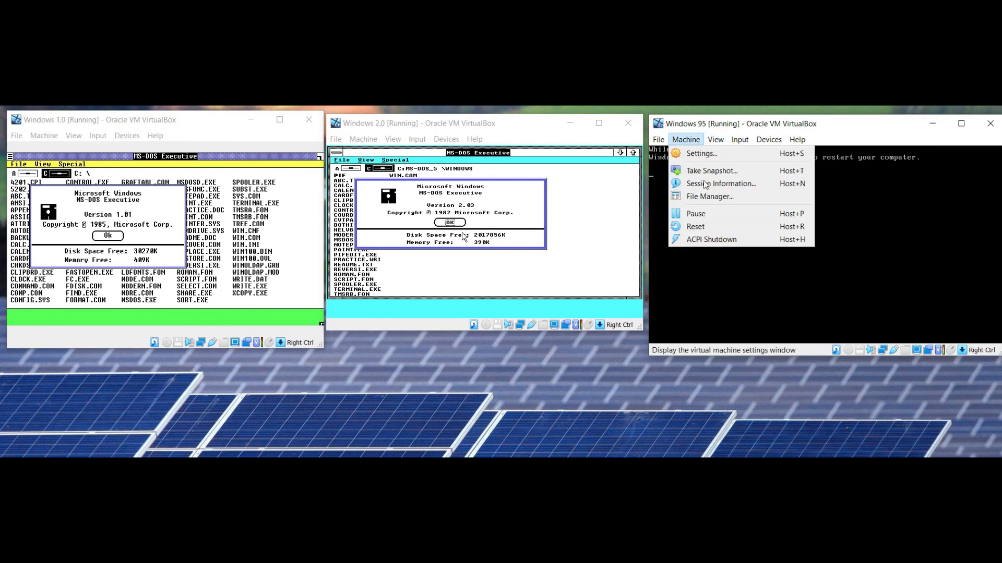
click(722, 230)
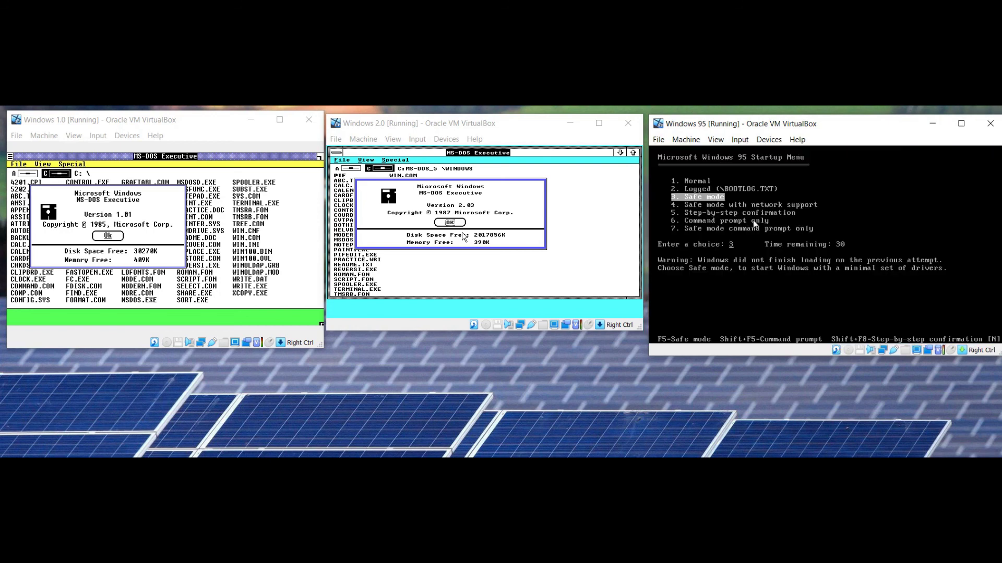
key(Down)
key(Down)
key(Down)
key(Return)
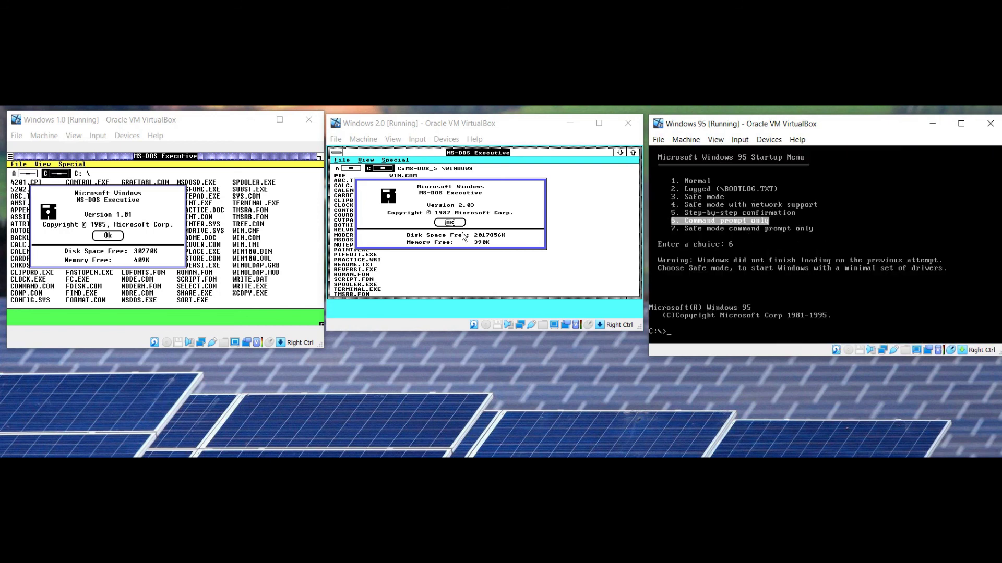
- Run the defrag command at the Windows 95 C:\ prompt
text(defrag)
key(Return)
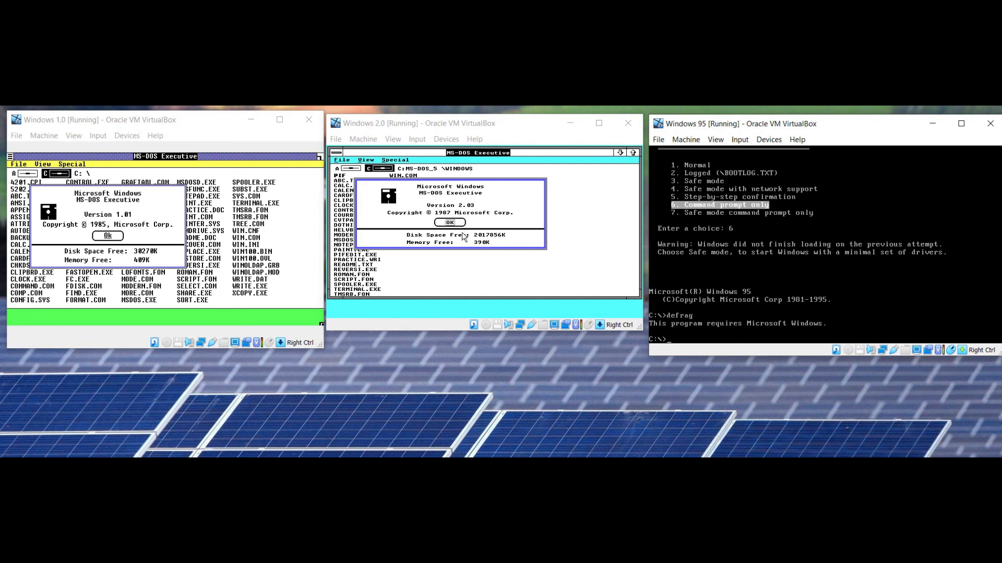
click(735, 259)
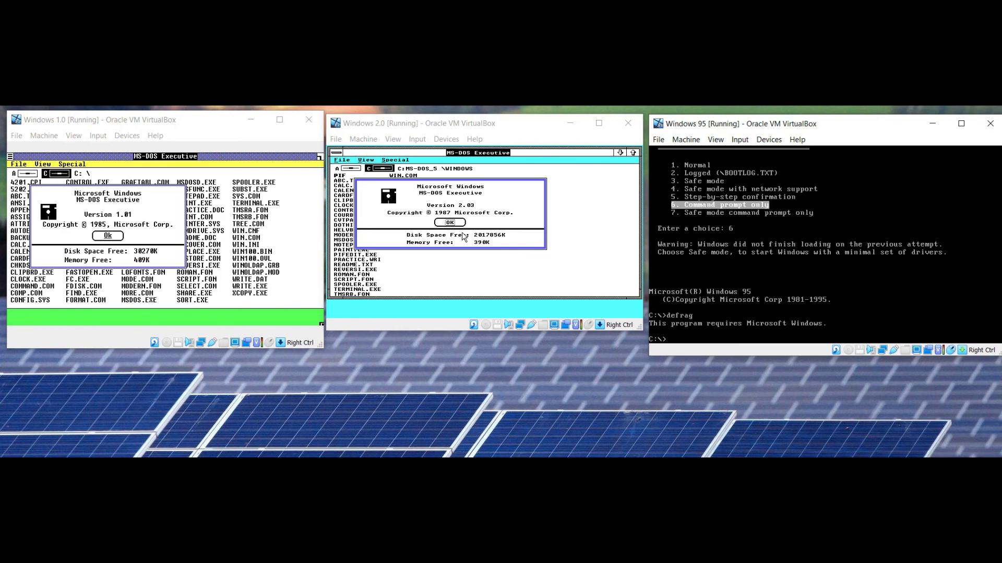